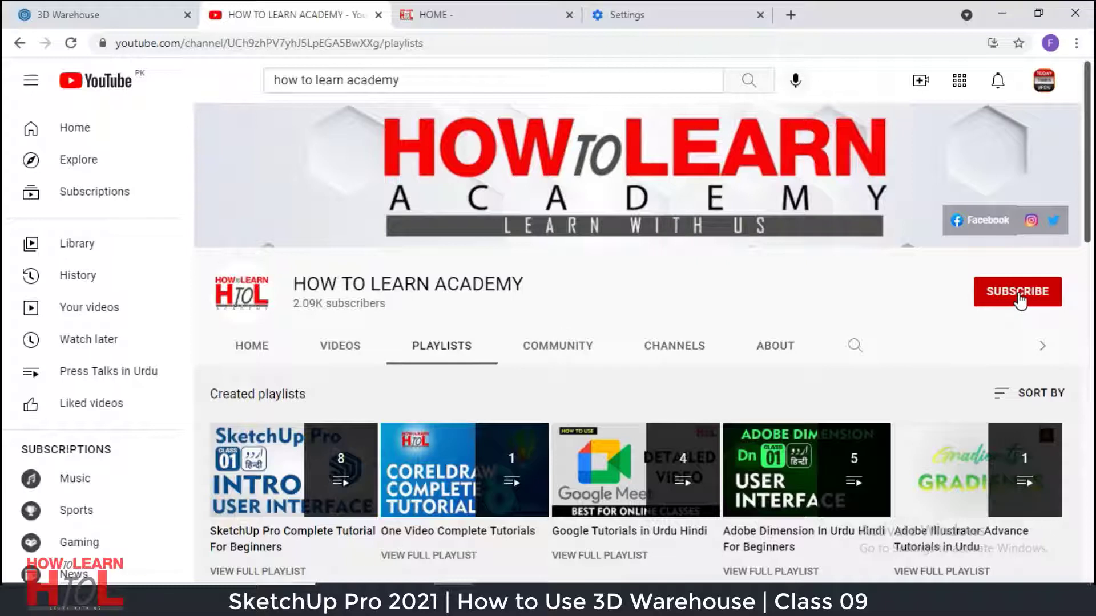
# Subscribe to the HOW TO LEARN ACADEMY channel and set its notifications to All.
pyautogui.click(1018, 299)
pyautogui.click(1048, 292)
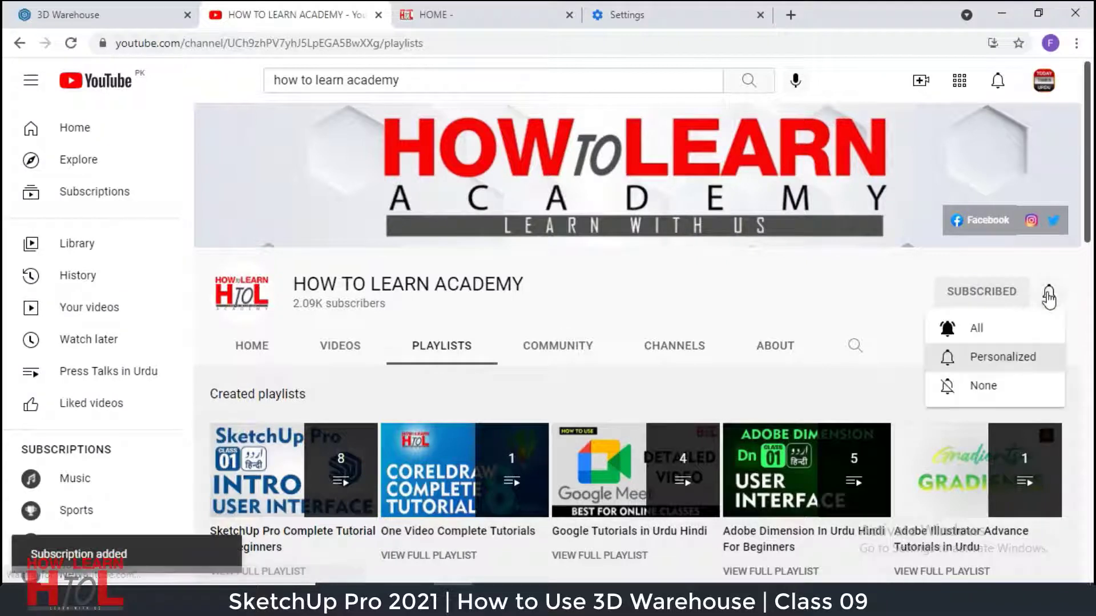
pyautogui.click(1000, 329)
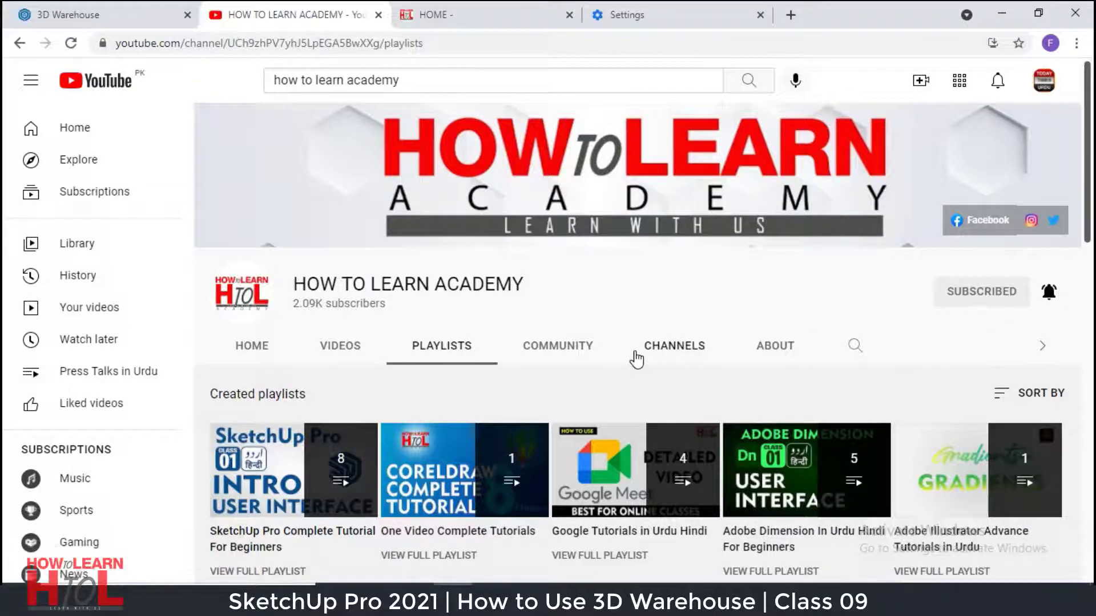
# Look through the tutorial playlists created on the HOW TO LEARN ACADEMY channel.
pyautogui.scroll(-15, 637, 359)
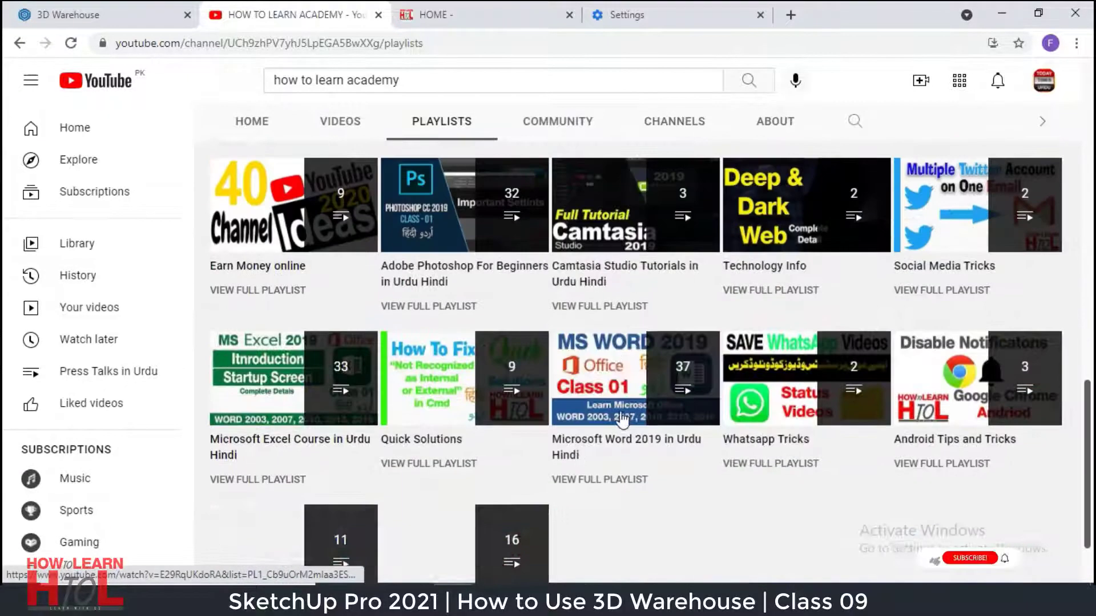
pyautogui.scroll(15, 622, 423)
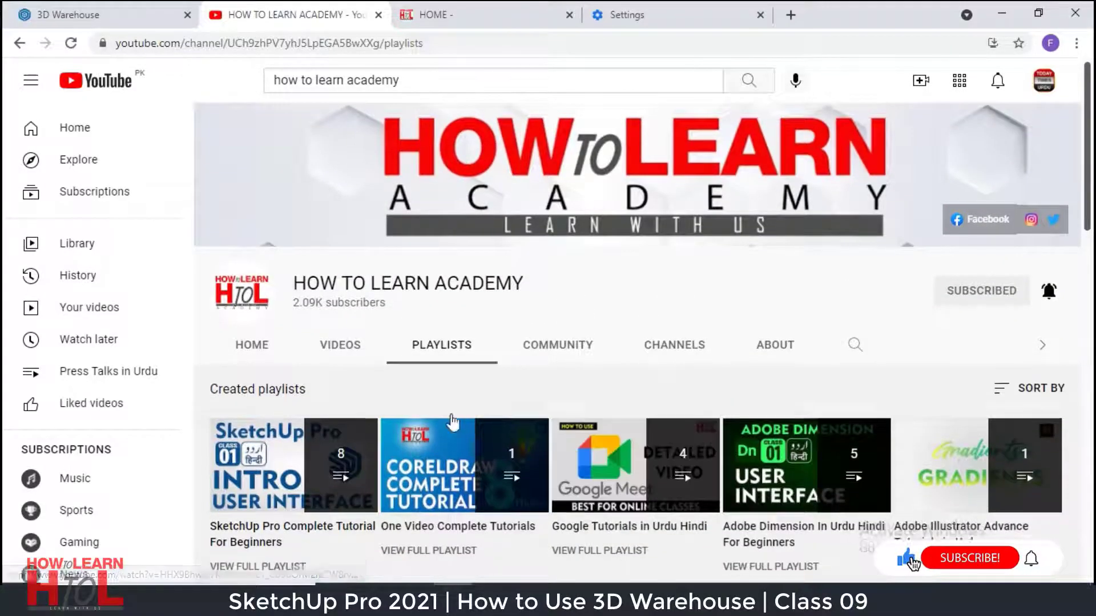
pyautogui.scroll(-15, 457, 427)
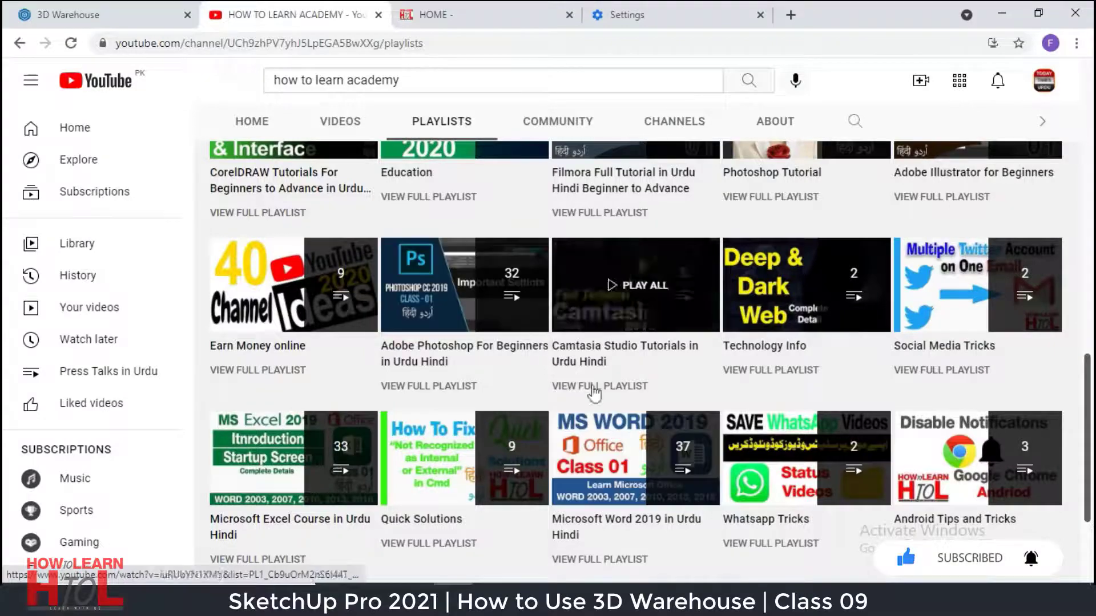
pyautogui.scroll(5, 593, 393)
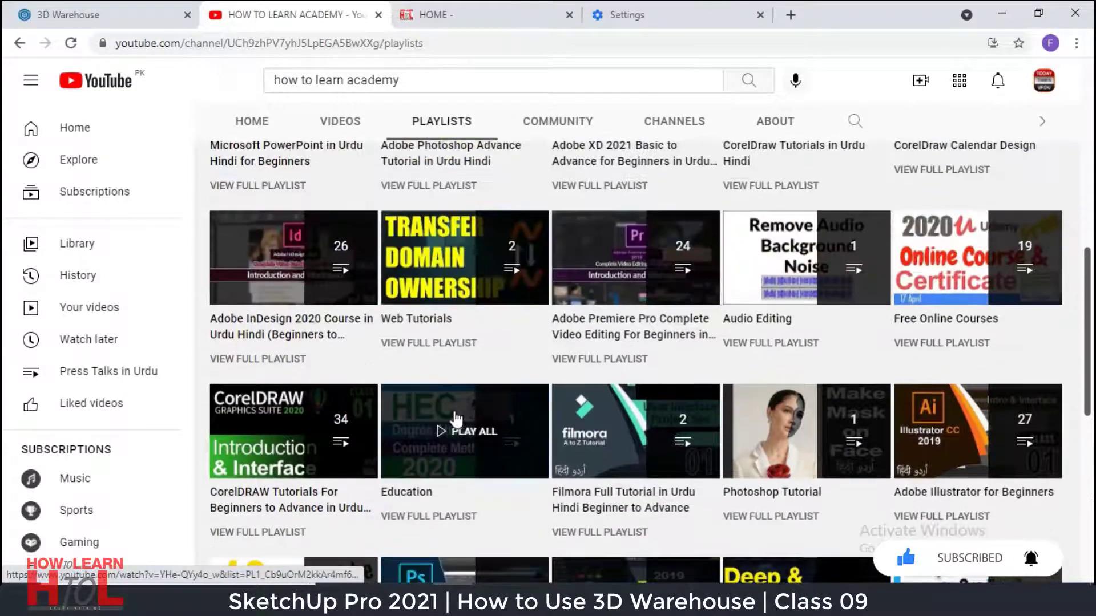
pyautogui.scroll(9, 558, 429)
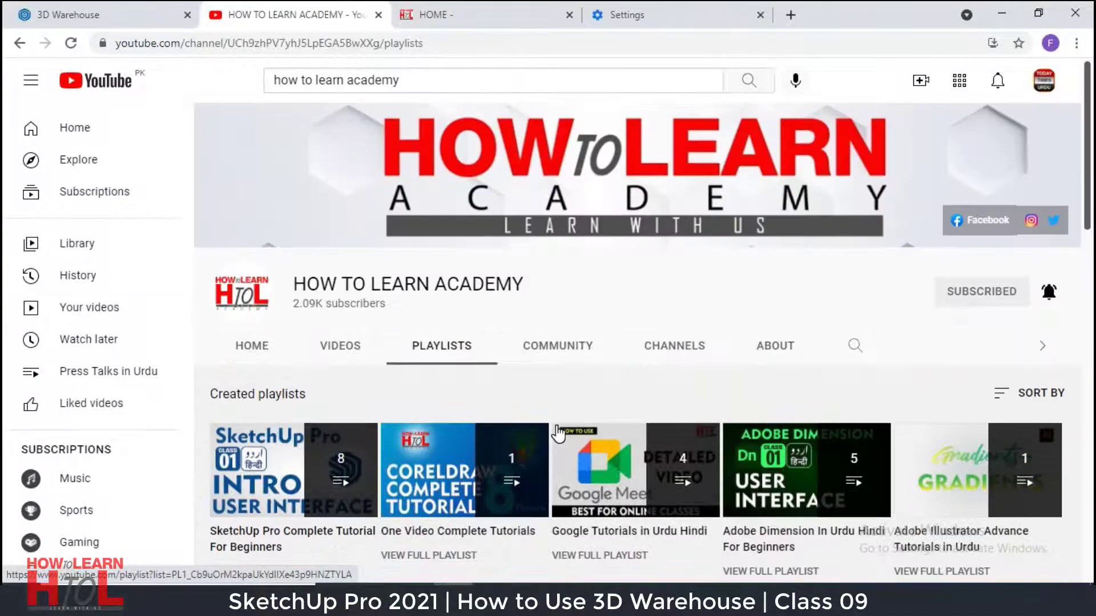
# Switch to the academy's website, howtolearnacademy.com, and look over its free online courses.
pyautogui.click(473, 10)
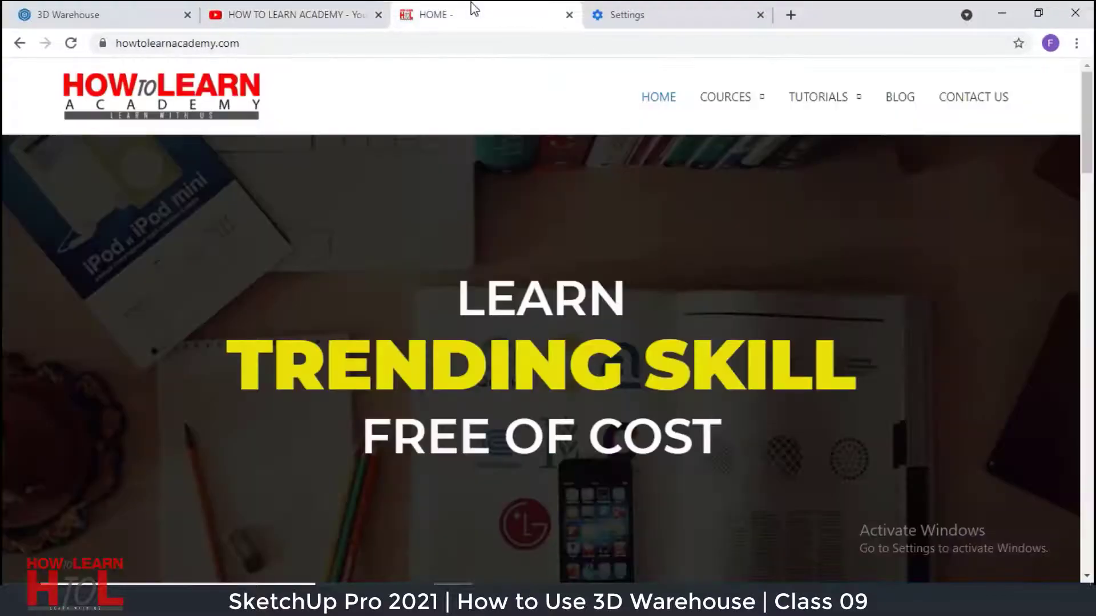
pyautogui.scroll(-10, 517, 445)
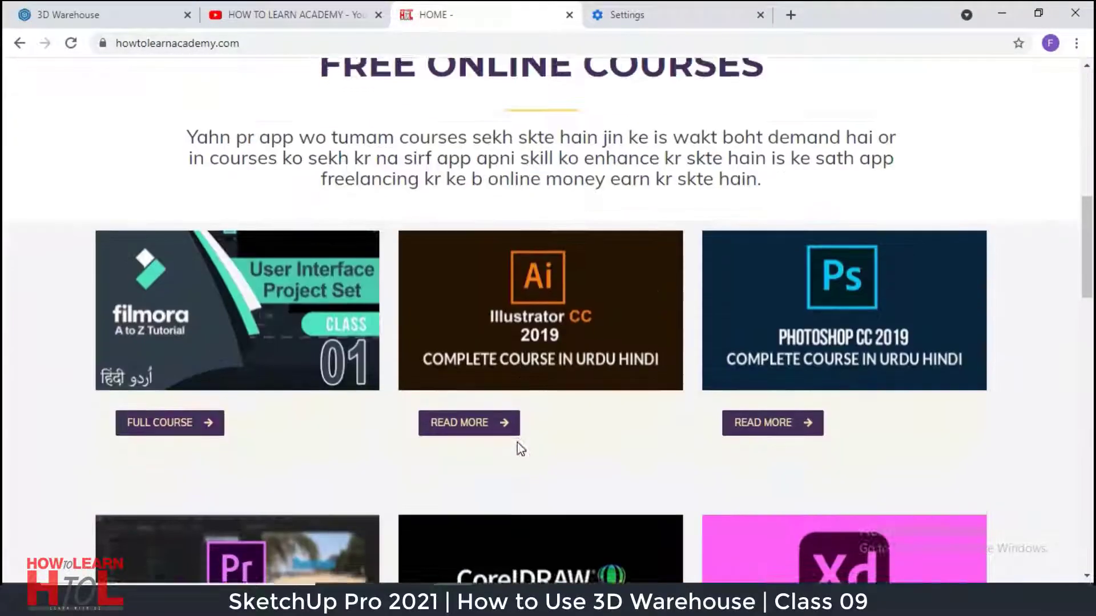
pyautogui.scroll(-8, 519, 448)
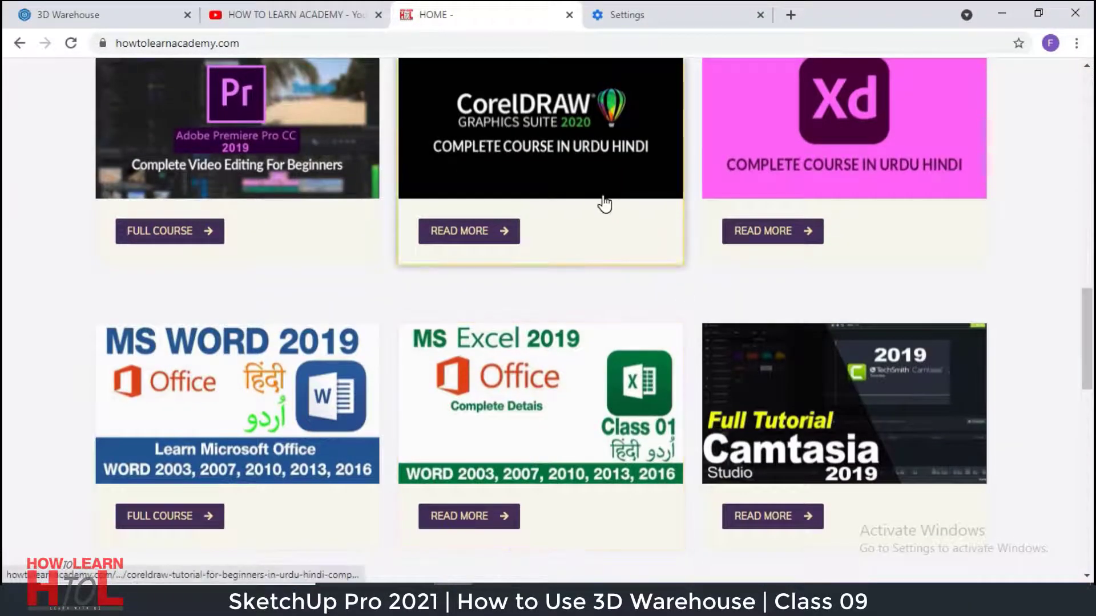
# Switch to the 3D Warehouse site and look over the featured models, catalogs and extension collections on its home page.
pyautogui.click(121, 14)
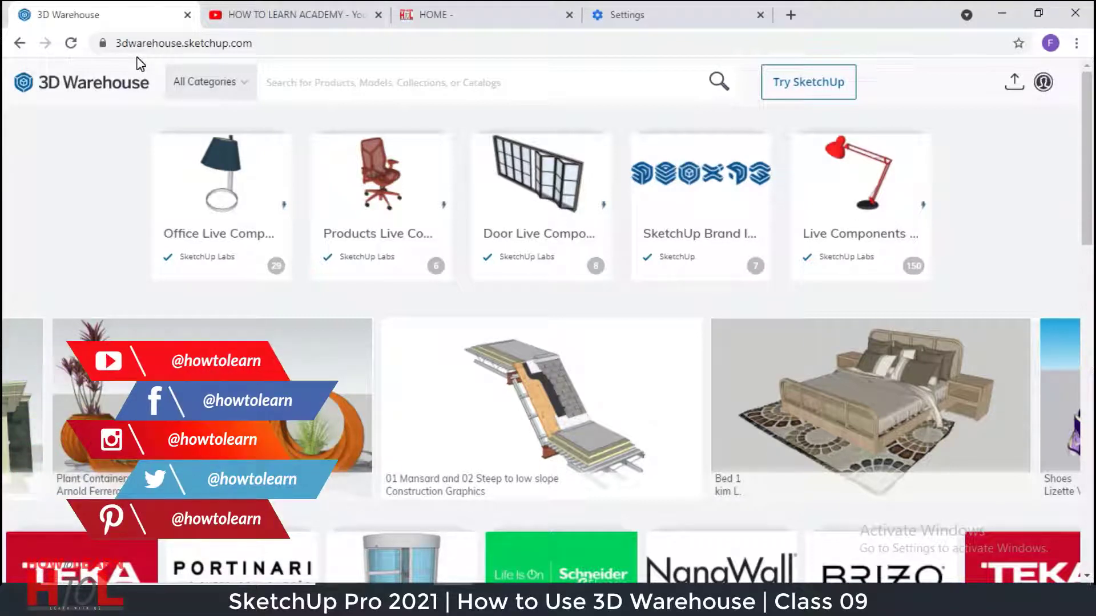
pyautogui.scroll(-4, 254, 310)
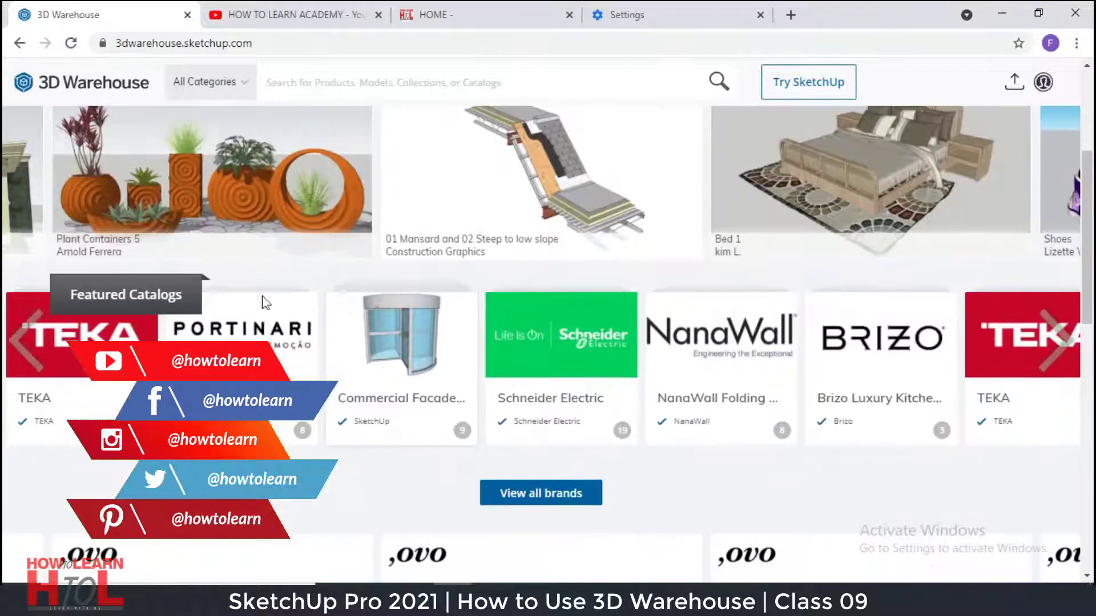
pyautogui.scroll(-12, 292, 360)
pyautogui.scroll(5, 841, 309)
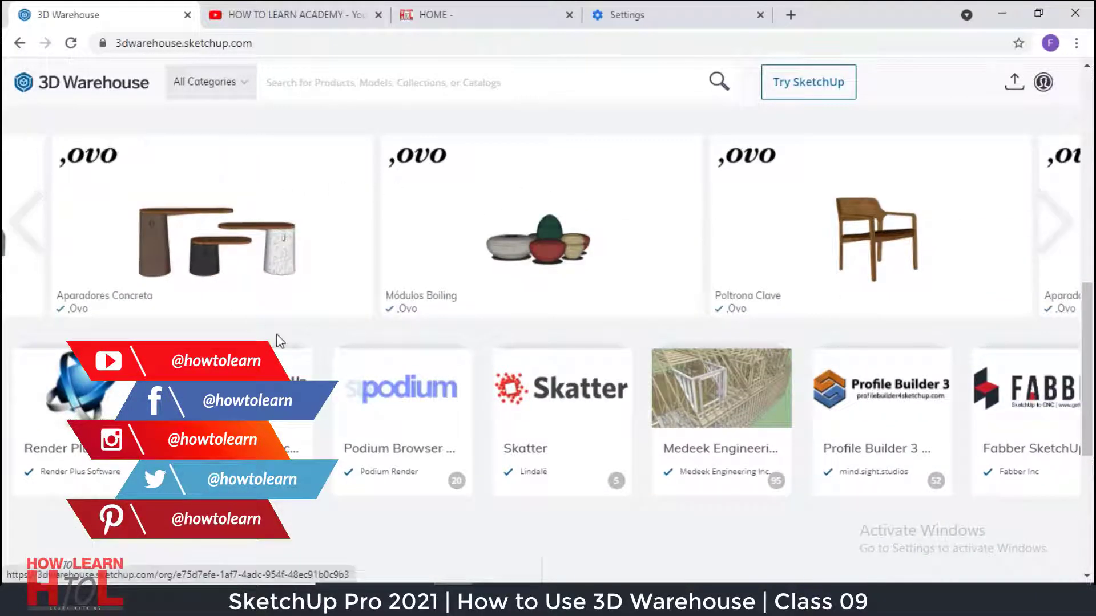
pyautogui.scroll(7, 280, 340)
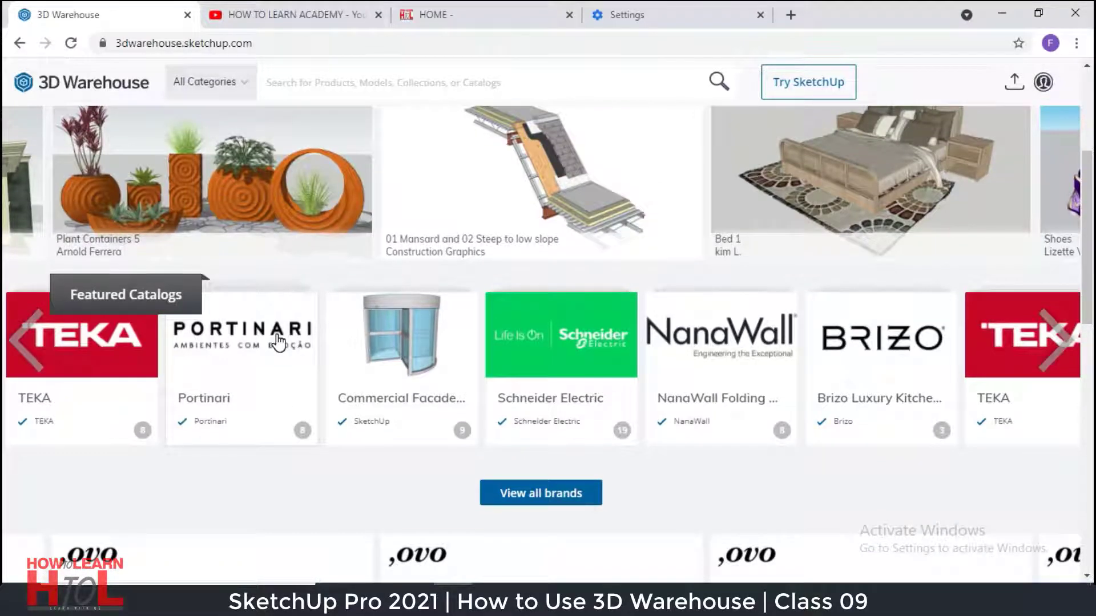
pyautogui.scroll(1, 278, 343)
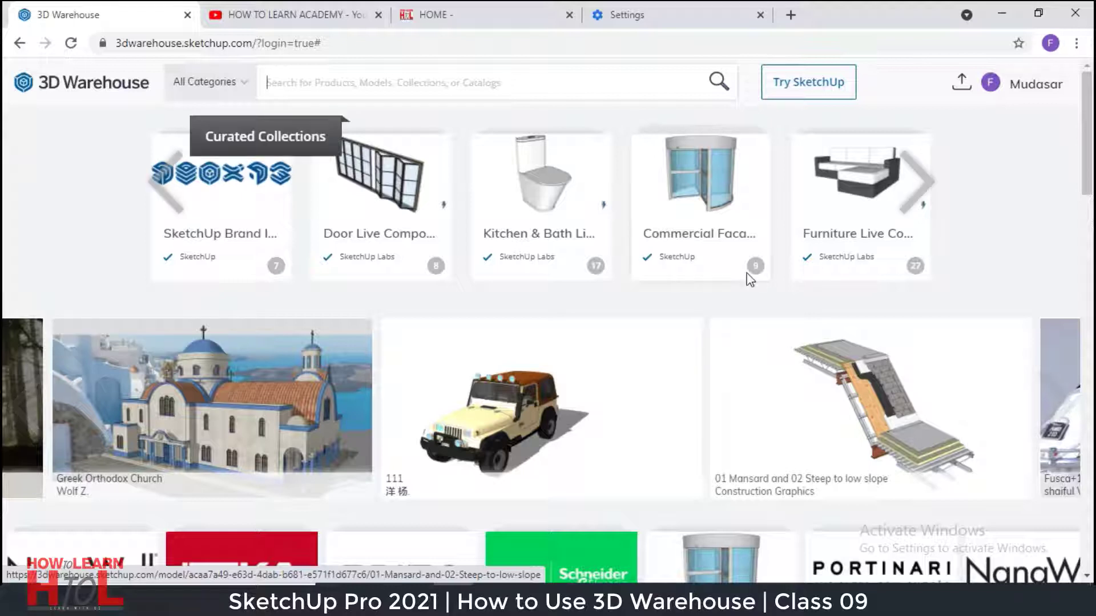
# Sign out of the 3D Warehouse account, sign back in with Google, and check the account options.
pyautogui.click(1039, 84)
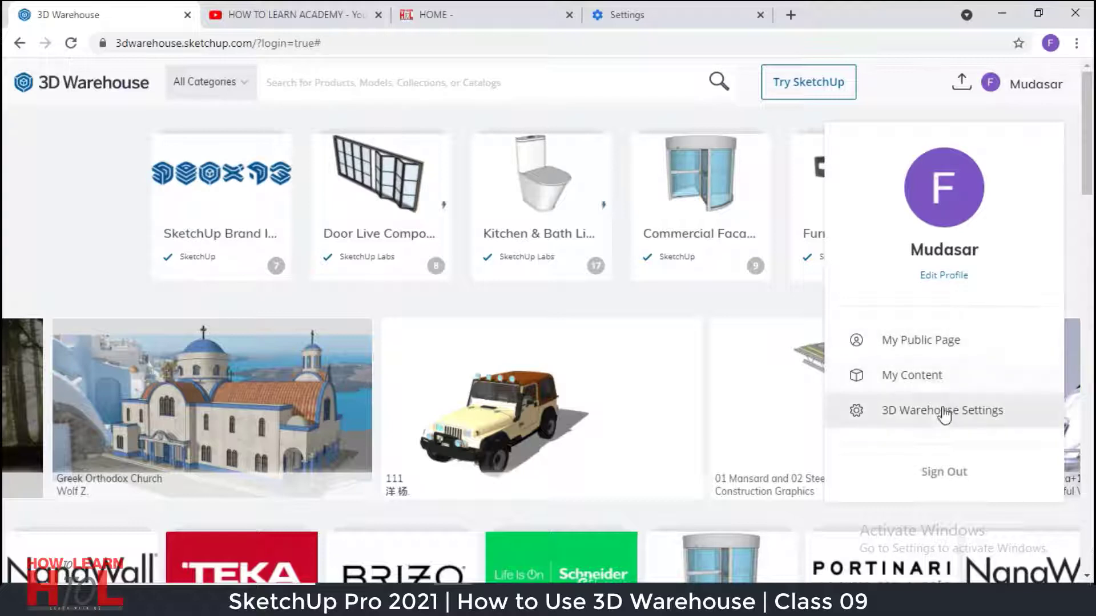
pyautogui.click(946, 473)
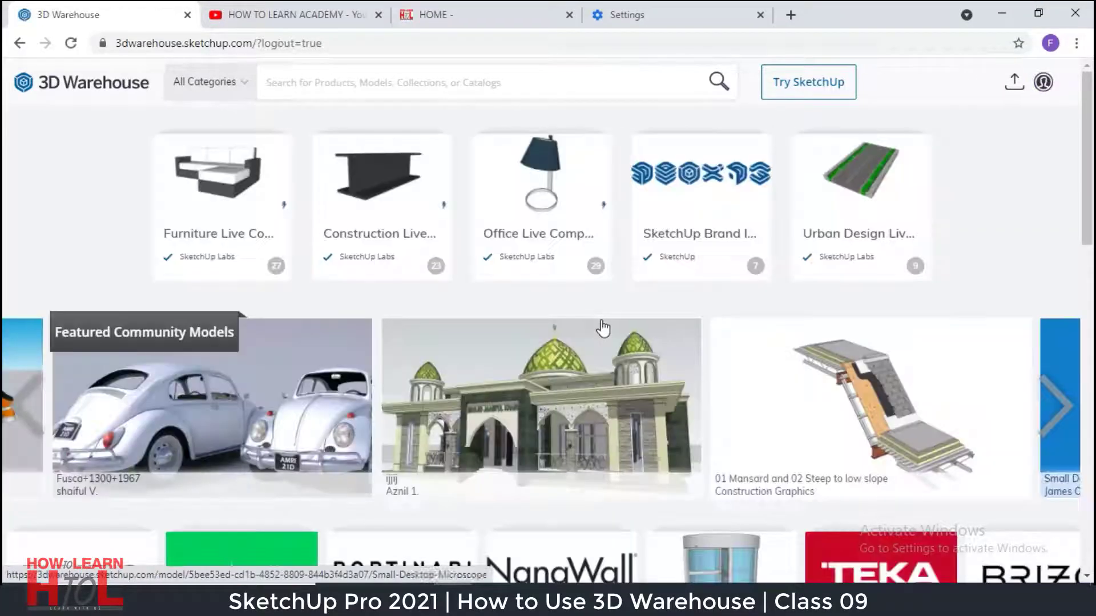
pyautogui.click(1043, 82)
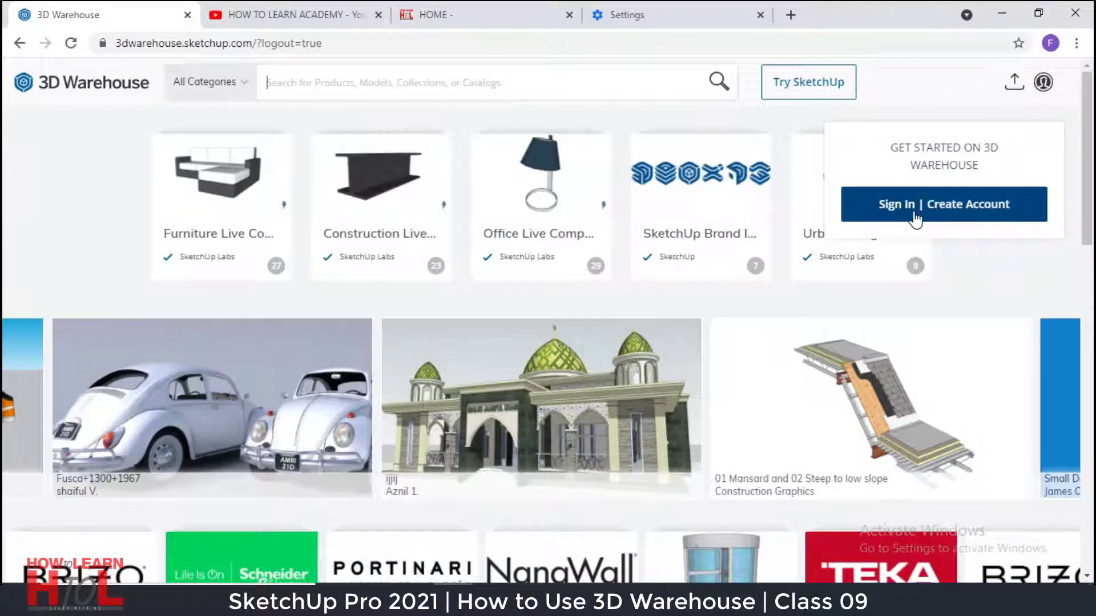
pyautogui.click(973, 215)
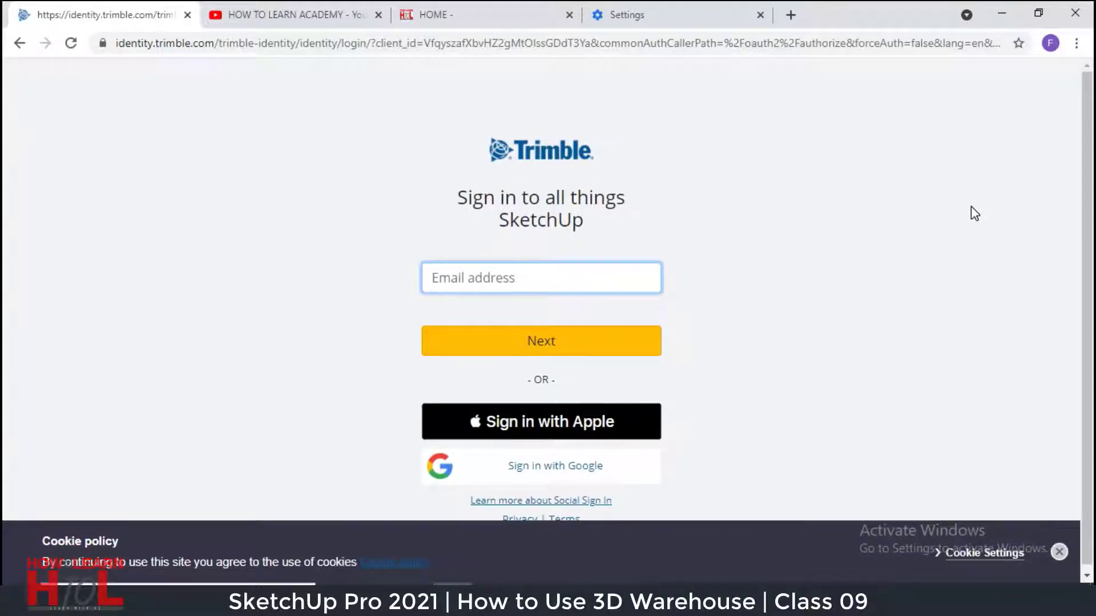
pyautogui.click(554, 474)
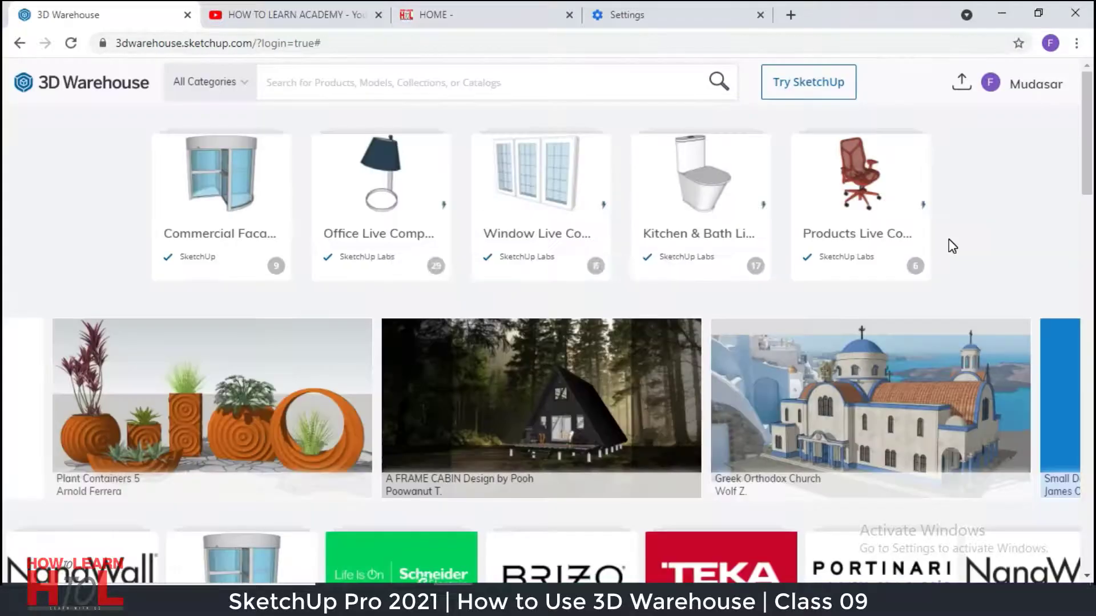
pyautogui.click(1035, 91)
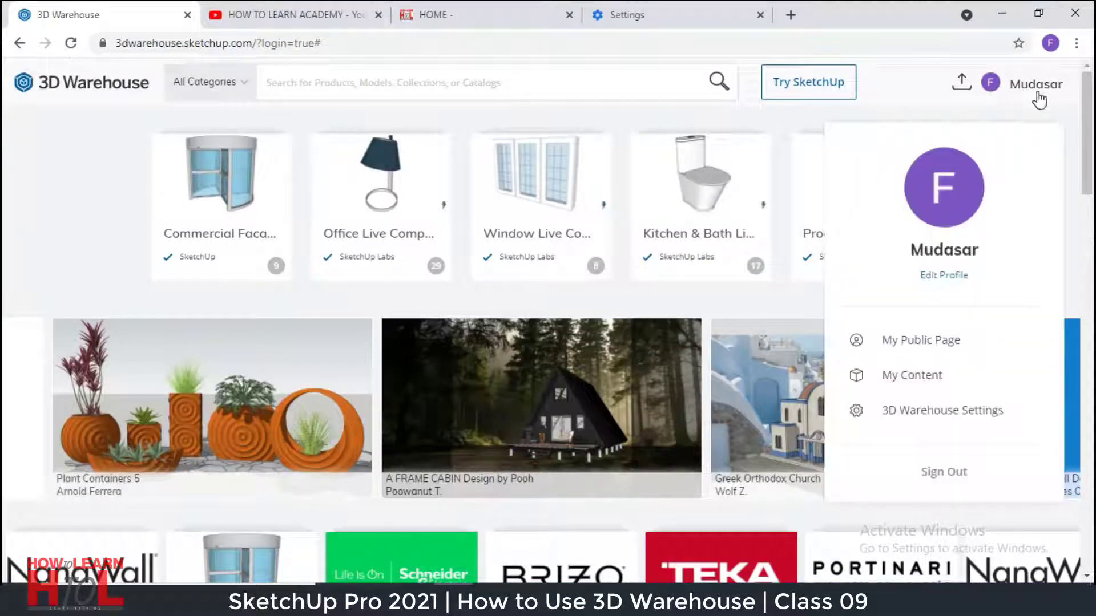
# Search all 3D Warehouse categories for "windows".
pyautogui.scroll(-11, 573, 331)
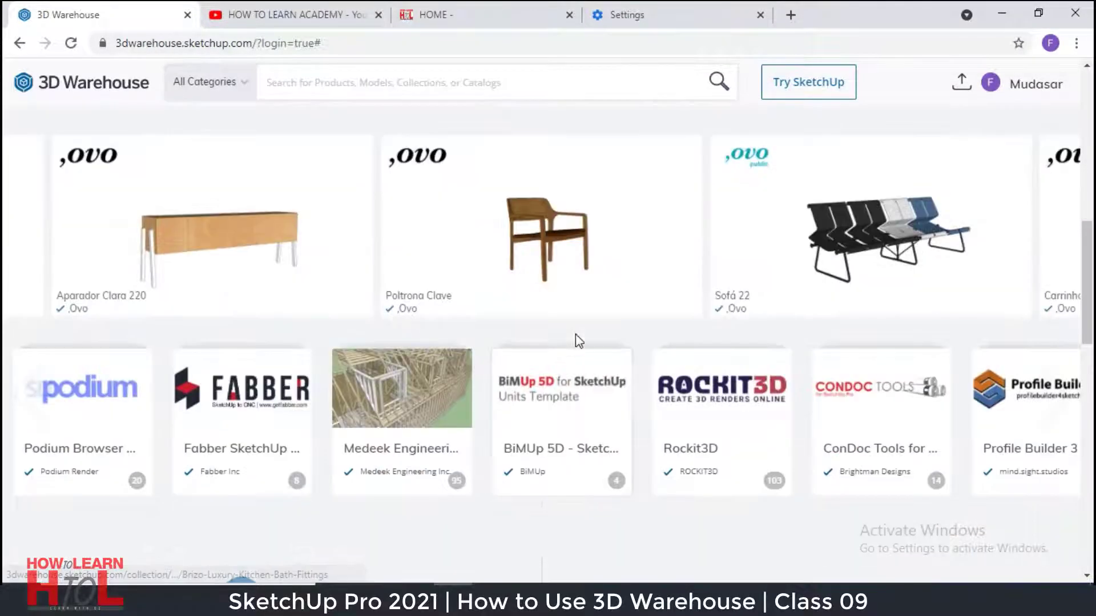
pyautogui.scroll(10, 619, 385)
pyautogui.scroll(2, 619, 385)
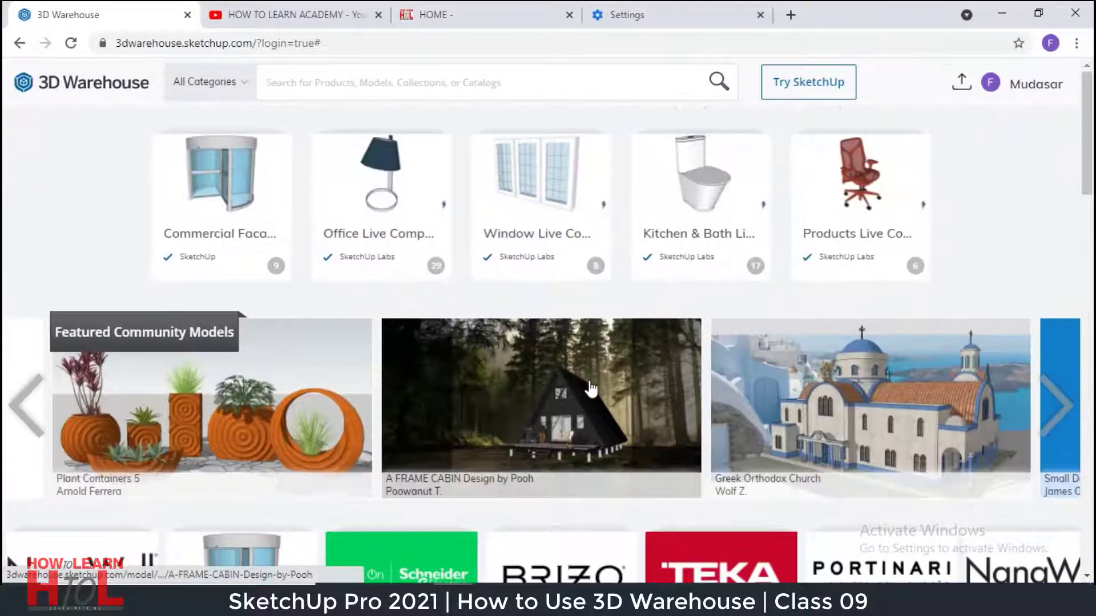
pyautogui.click(429, 87)
pyautogui.write('windo')
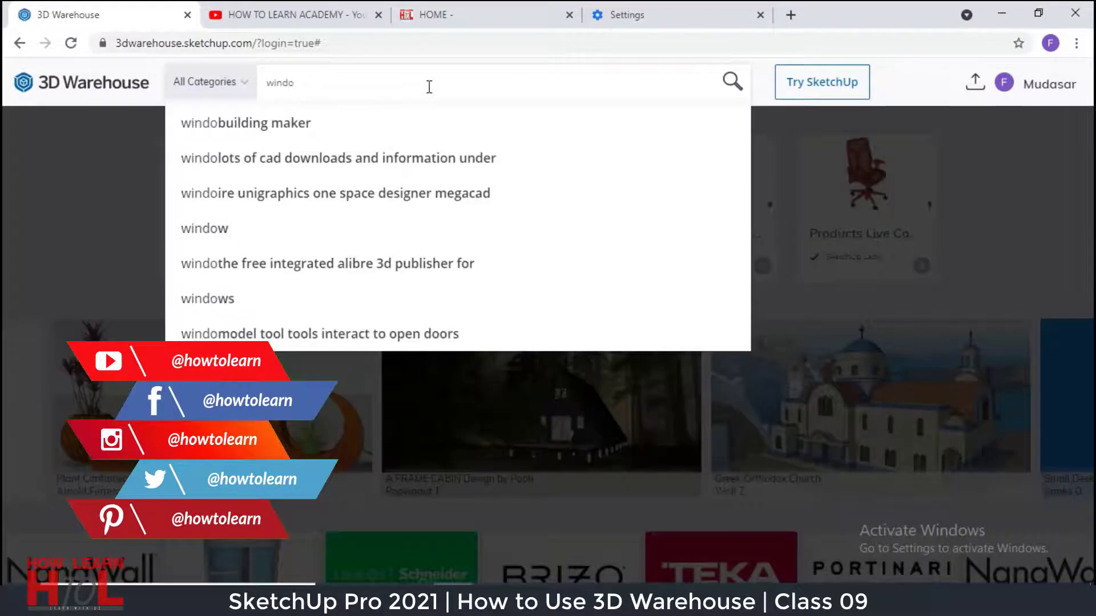
pyautogui.press('BackSpace')
pyautogui.press('BackSpace')
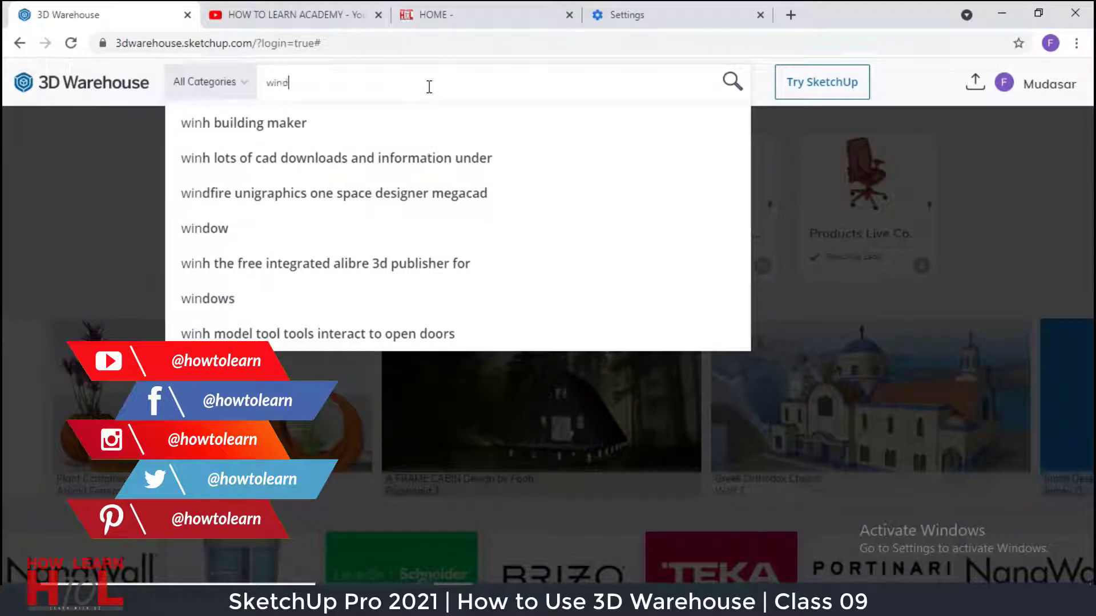
pyautogui.press('Return')
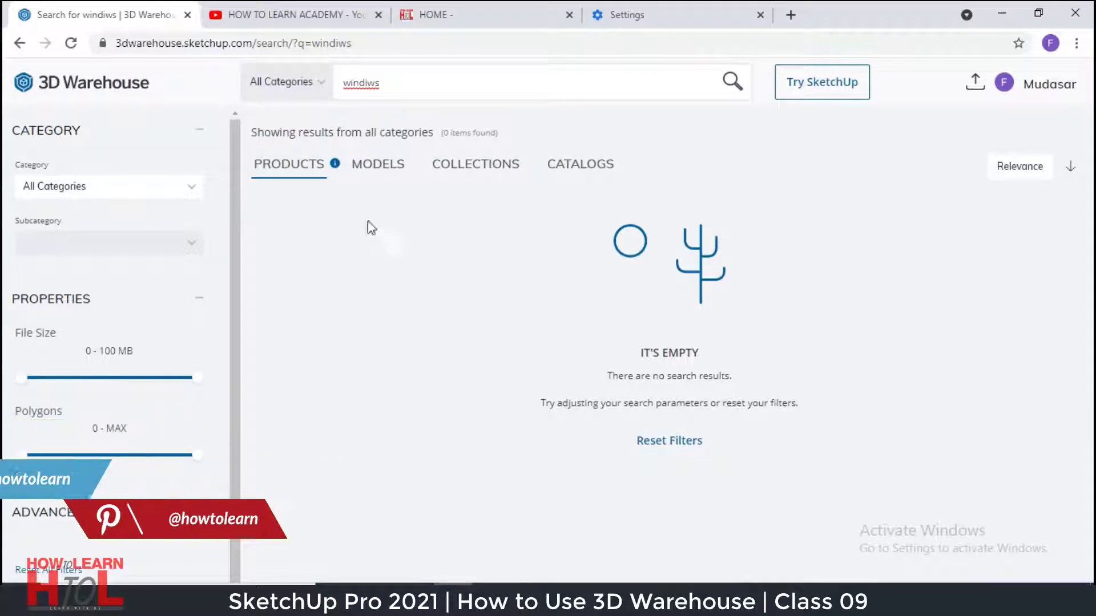
pyautogui.rightClick(363, 83)
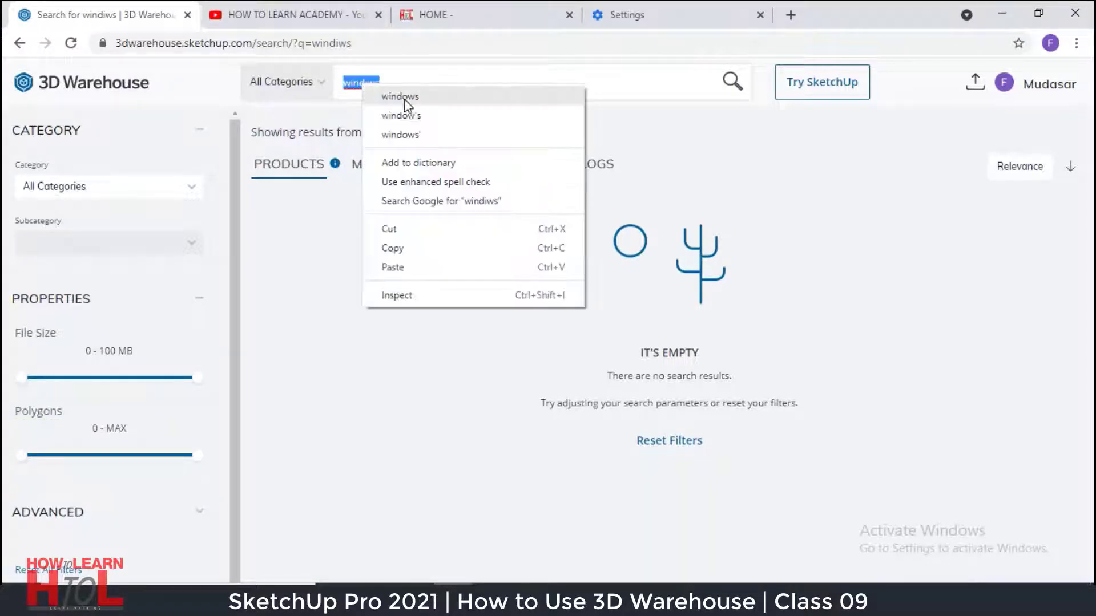
pyautogui.click(380, 98)
pyautogui.click(301, 118)
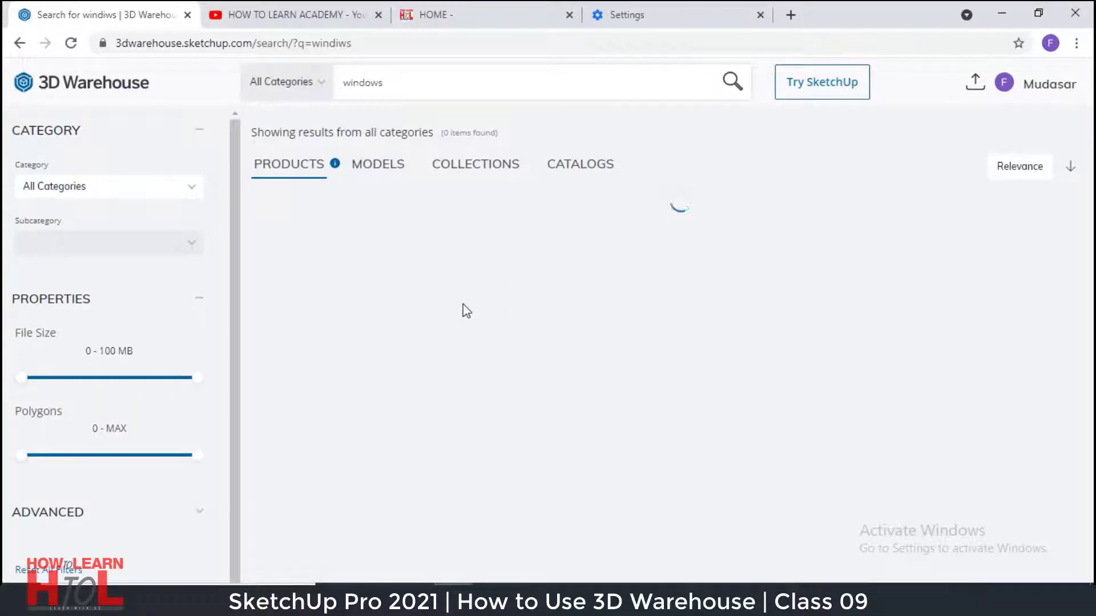
# Examine the window product models returned by the search.
pyautogui.scroll(-5, 472, 391)
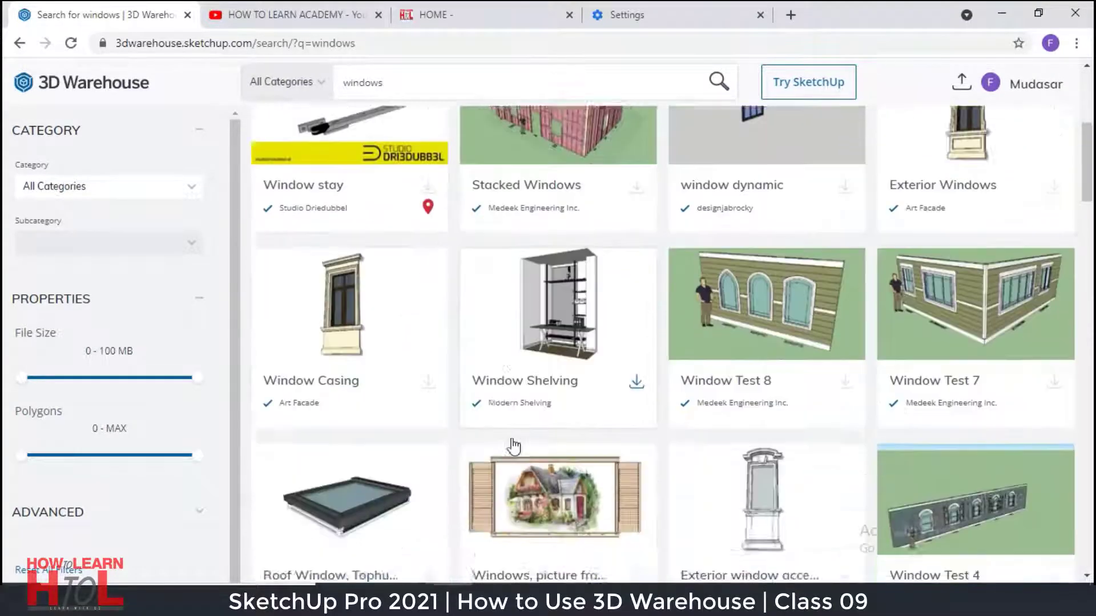
pyautogui.scroll(-4, 514, 446)
pyautogui.scroll(-4, 508, 439)
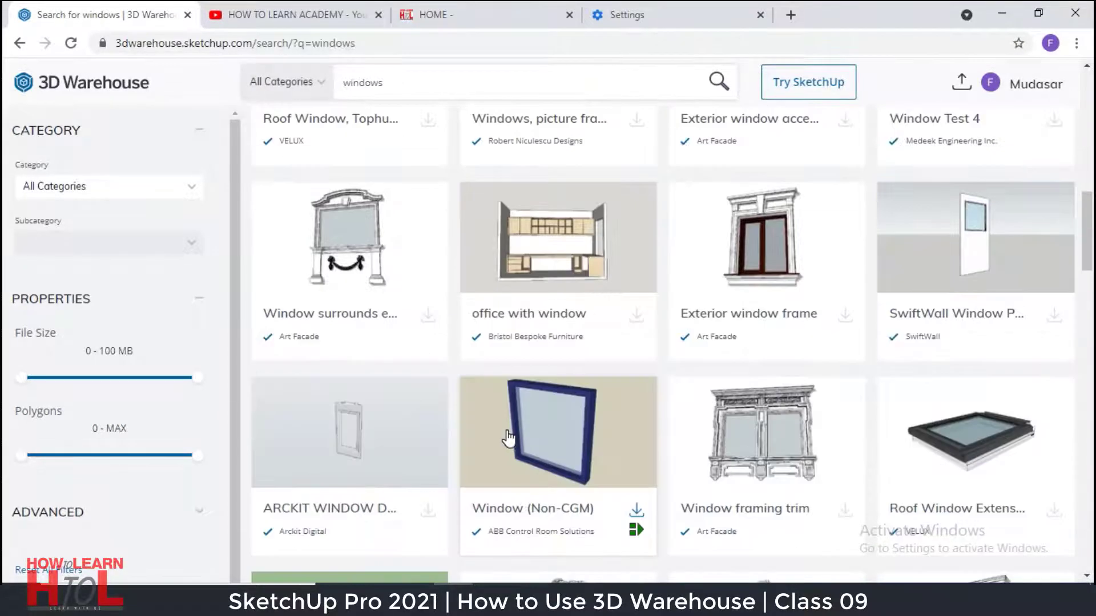
pyautogui.scroll(-4, 546, 463)
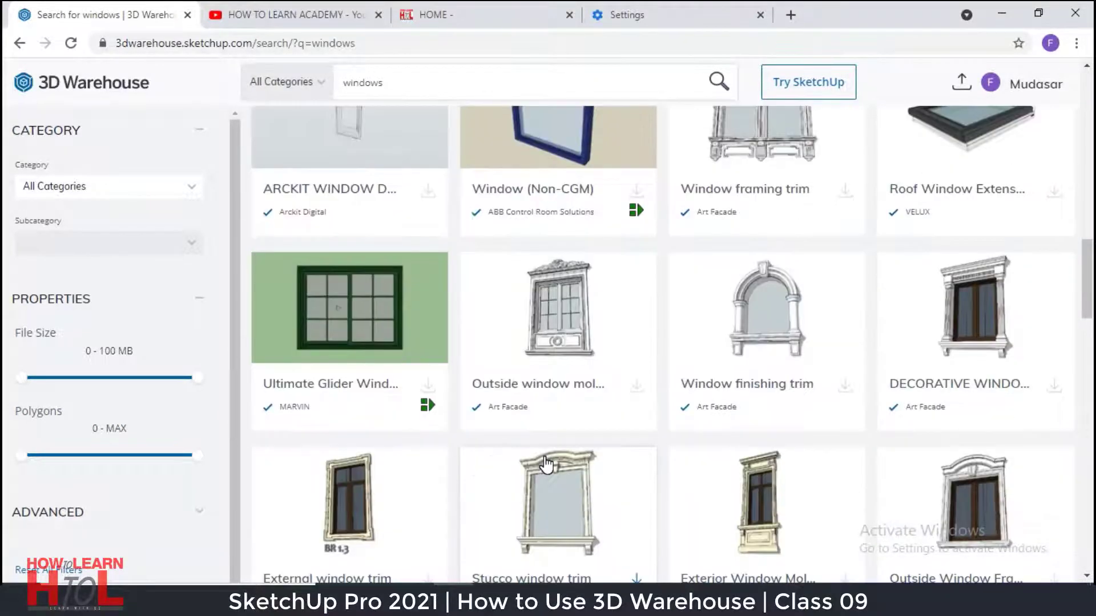
pyautogui.scroll(-4, 545, 462)
pyautogui.scroll(-4, 557, 448)
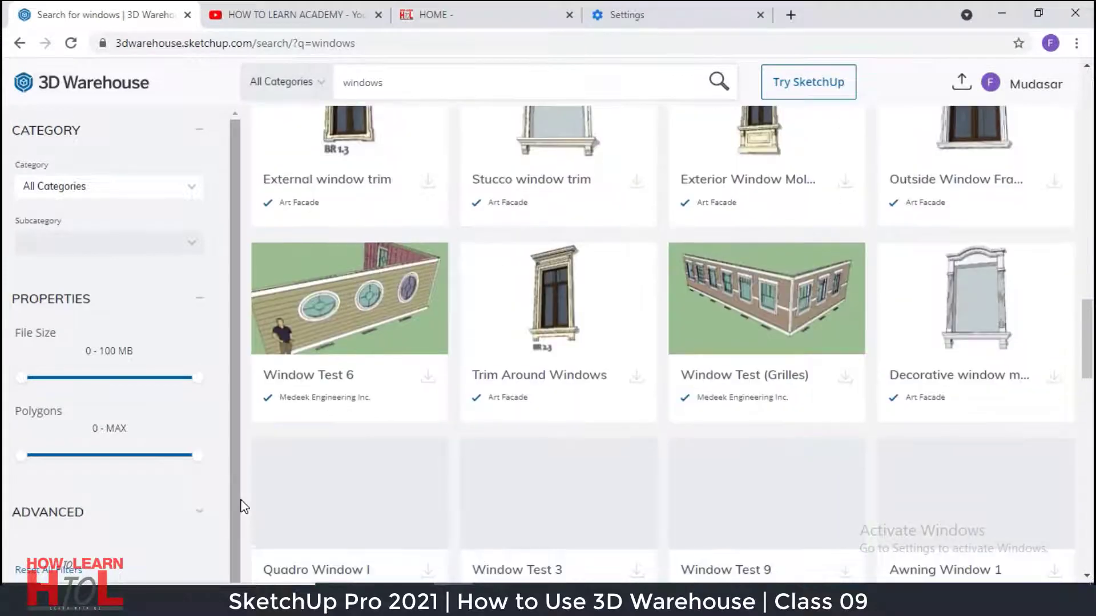
pyautogui.scroll(-4, 485, 431)
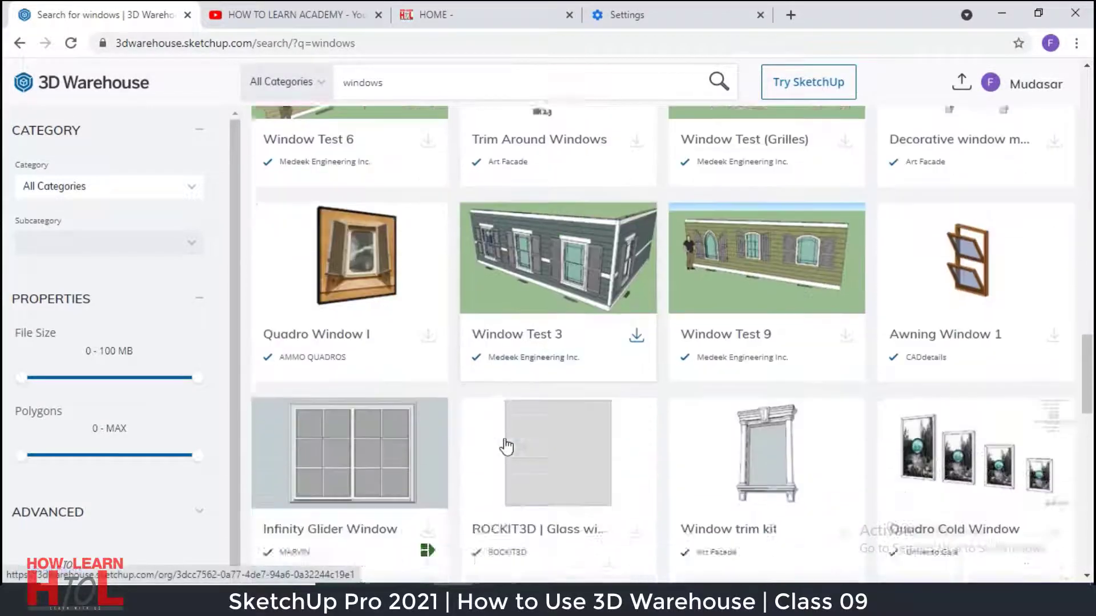
pyautogui.scroll(-3, 506, 446)
pyautogui.scroll(-3, 506, 447)
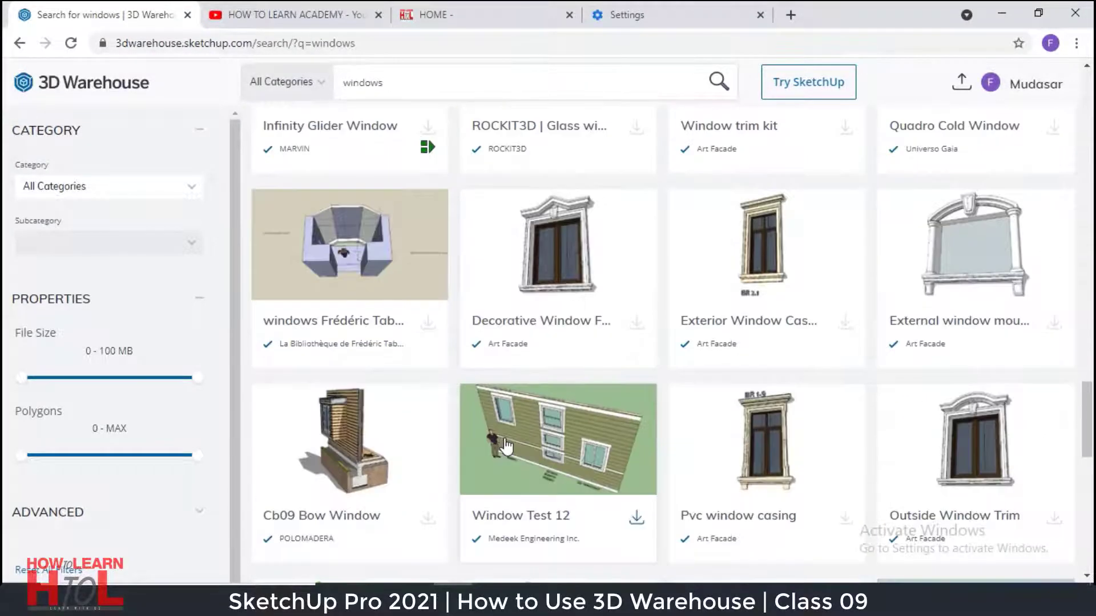
pyautogui.scroll(-3, 506, 446)
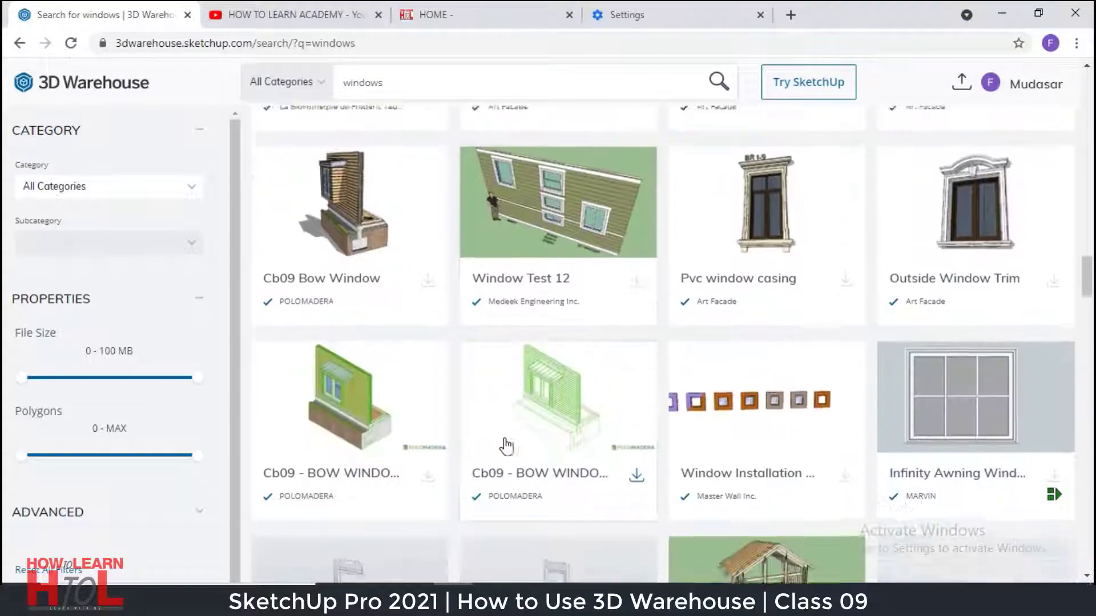
# Start downloading the Window Moldings model from the first window search results.
pyautogui.scroll(12, 506, 444)
pyautogui.scroll(10, 471, 449)
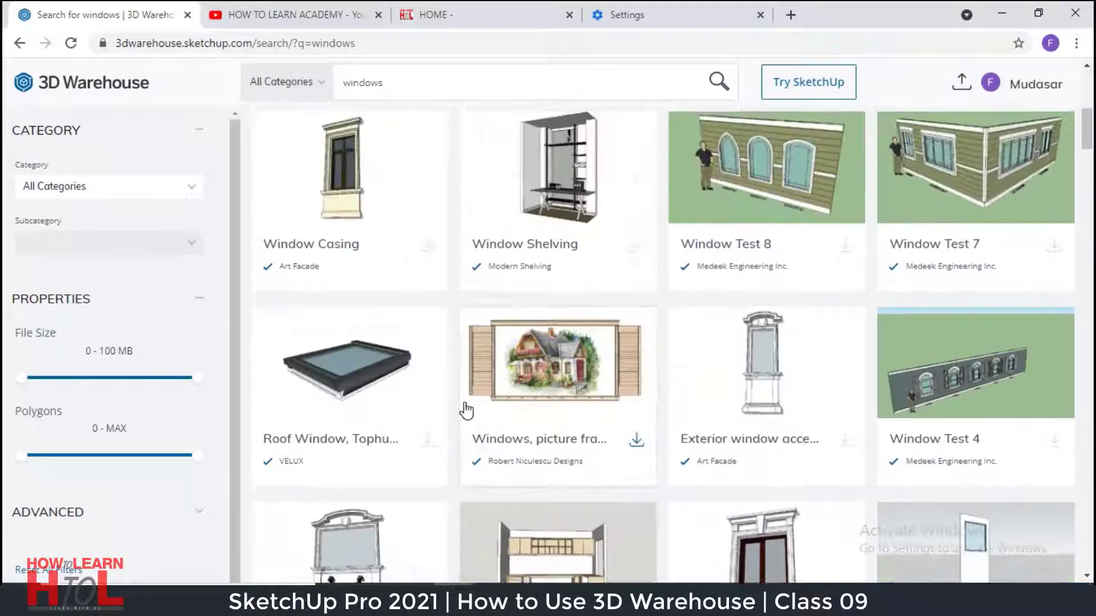
pyautogui.scroll(-1, 424, 365)
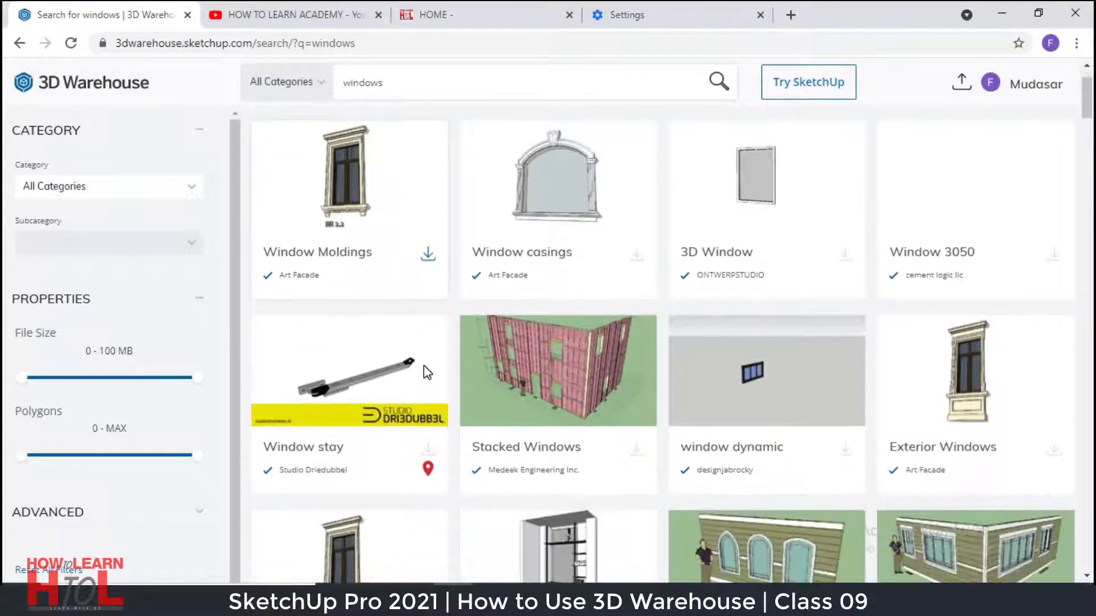
pyautogui.click(428, 255)
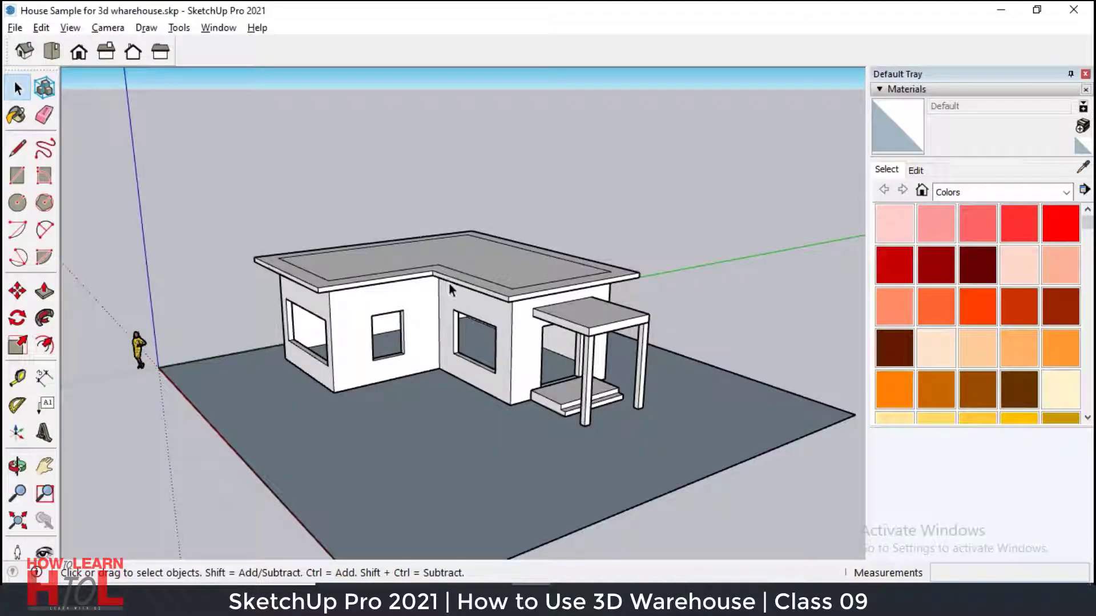
# Switch to the house sample model in SketchUp and open 3D Warehouse from within the program.
pyautogui.moveTo(333, 329); pyautogui.dragTo(587, 317, button='middle')
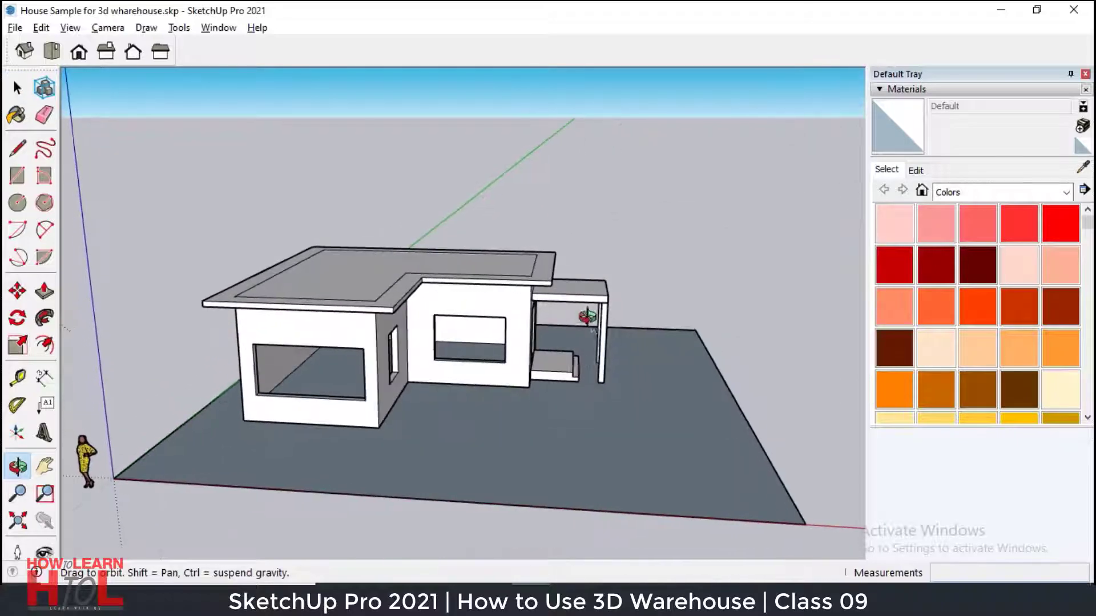
pyautogui.press('space')
pyautogui.moveTo(643, 345); pyautogui.dragTo(303, 328, button='middle')
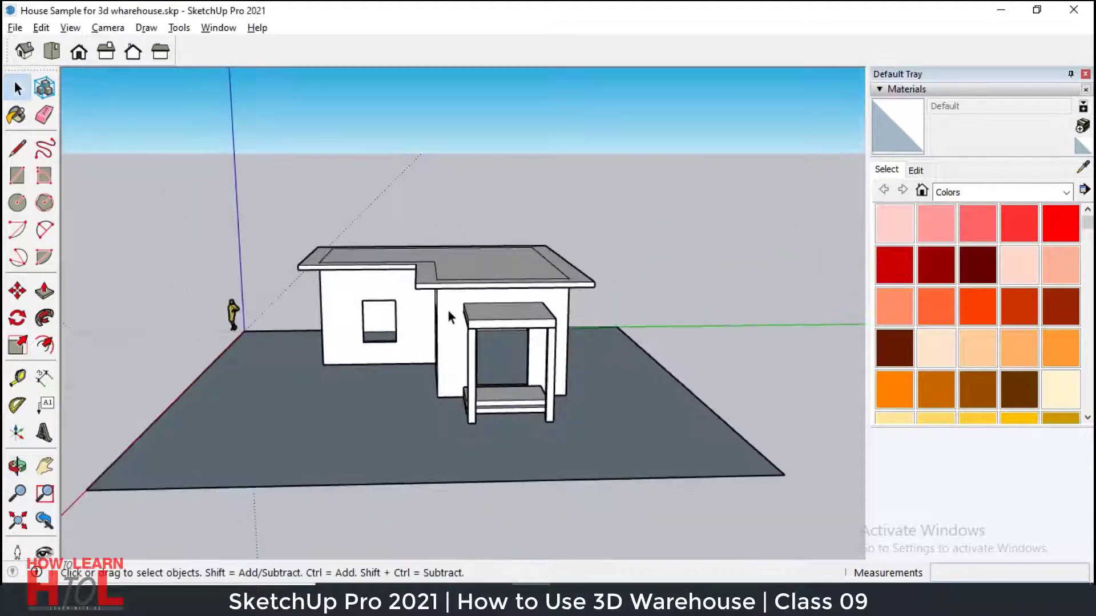
pyautogui.moveTo(448, 309); pyautogui.dragTo(494, 335, button='middle')
pyautogui.moveTo(551, 367); pyautogui.dragTo(587, 360, button='middle')
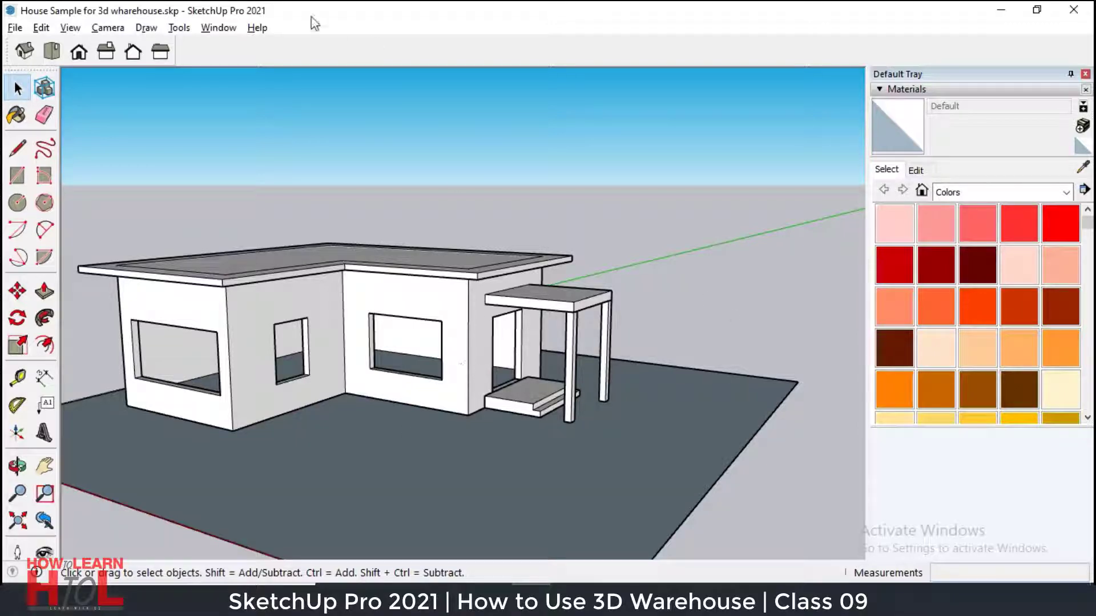
pyautogui.click(214, 30)
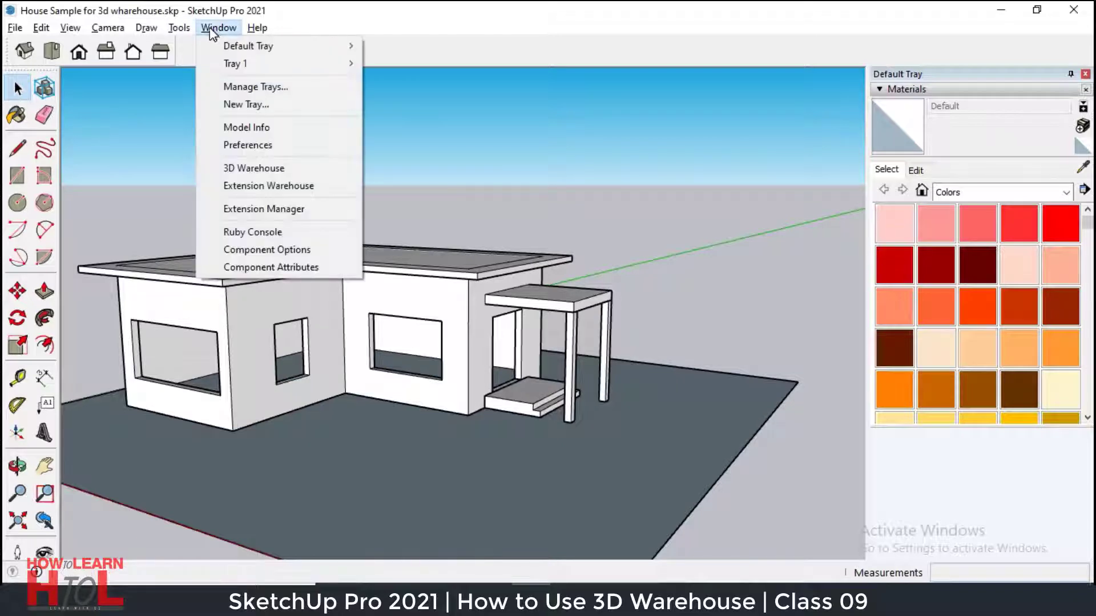
pyautogui.click(262, 169)
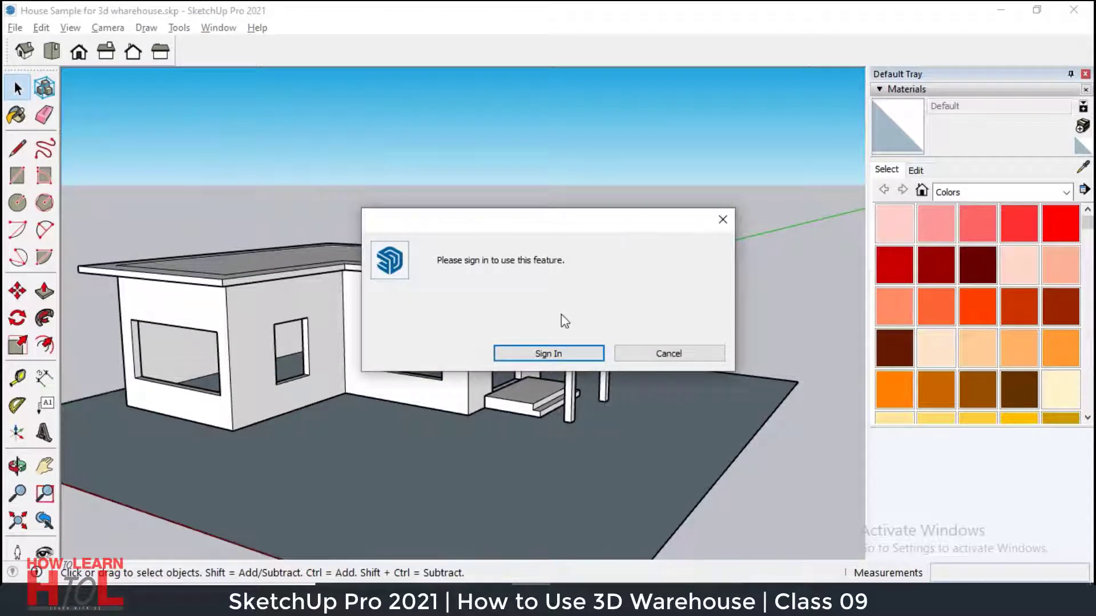
# Sign in to SketchUp with the existing Google account and return to the 3D Warehouse window.
pyautogui.click(536, 355)
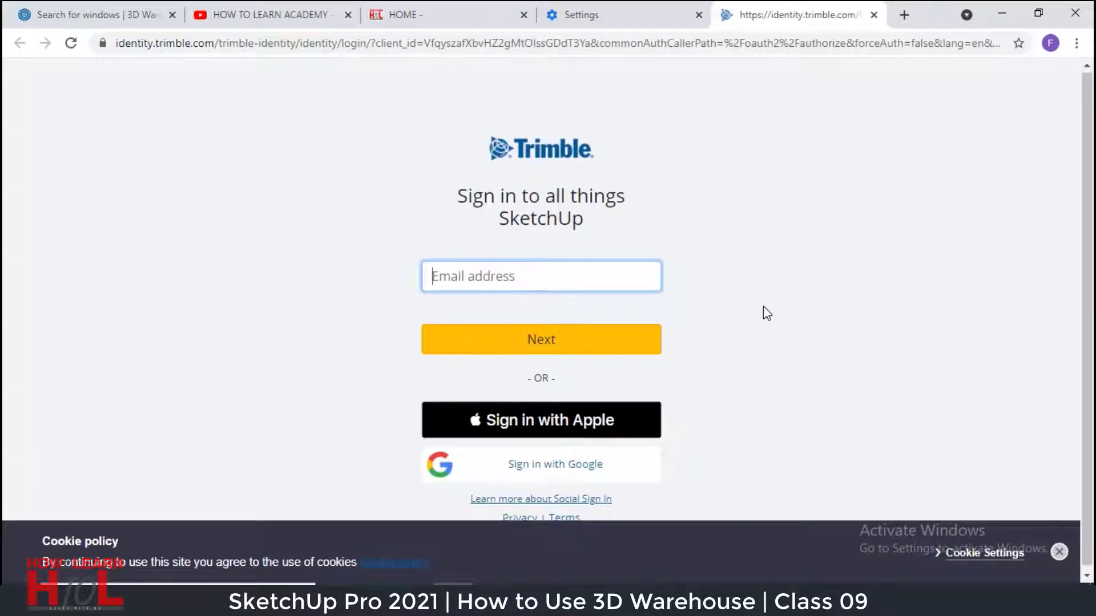
pyautogui.click(539, 469)
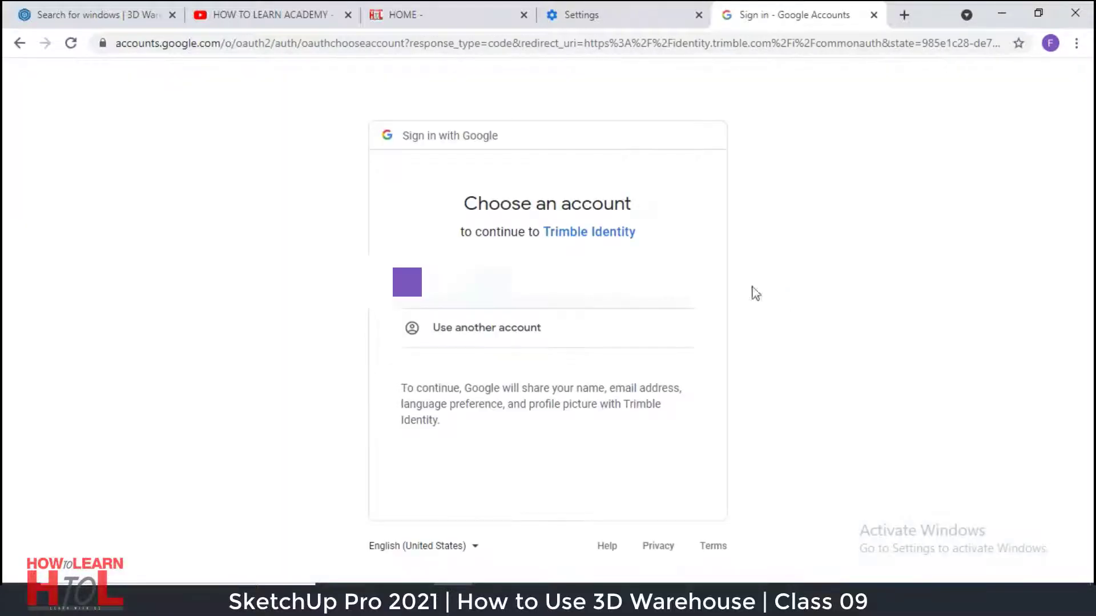
pyautogui.click(481, 301)
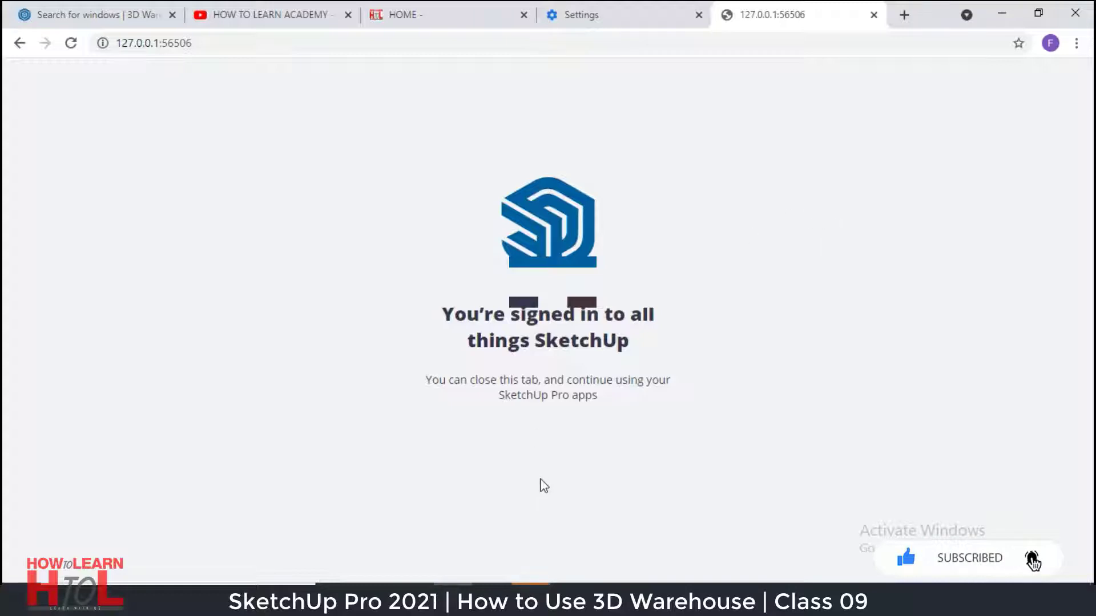
pyautogui.hotkey('alt', 'Tab')
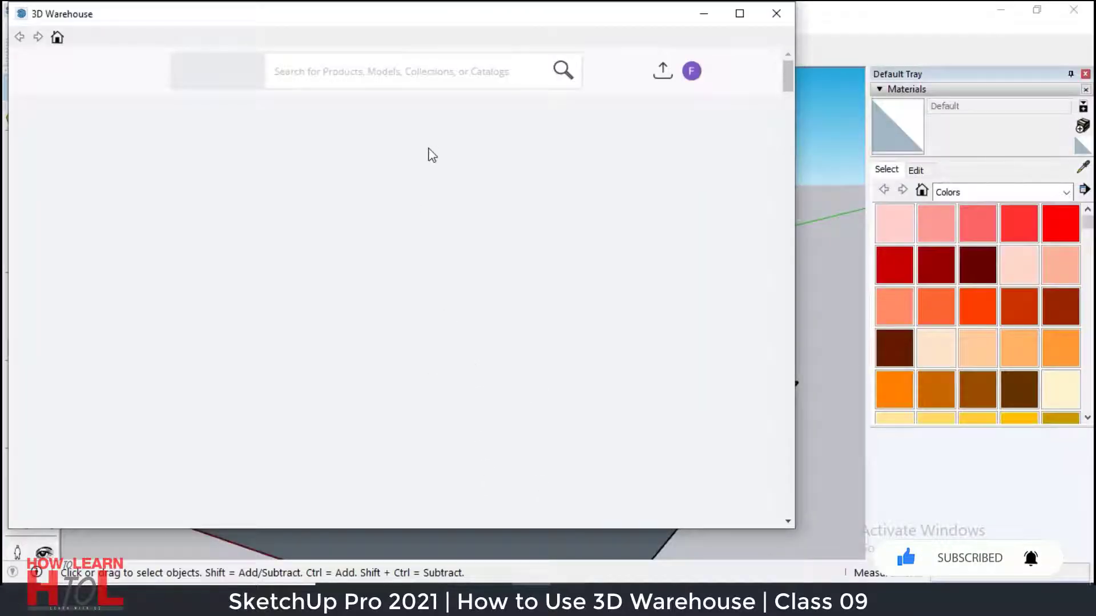
# Search all 3D Warehouse categories for "doors" in the SketchUp window.
pyautogui.moveTo(319, 20); pyautogui.dragTo(423, 56)
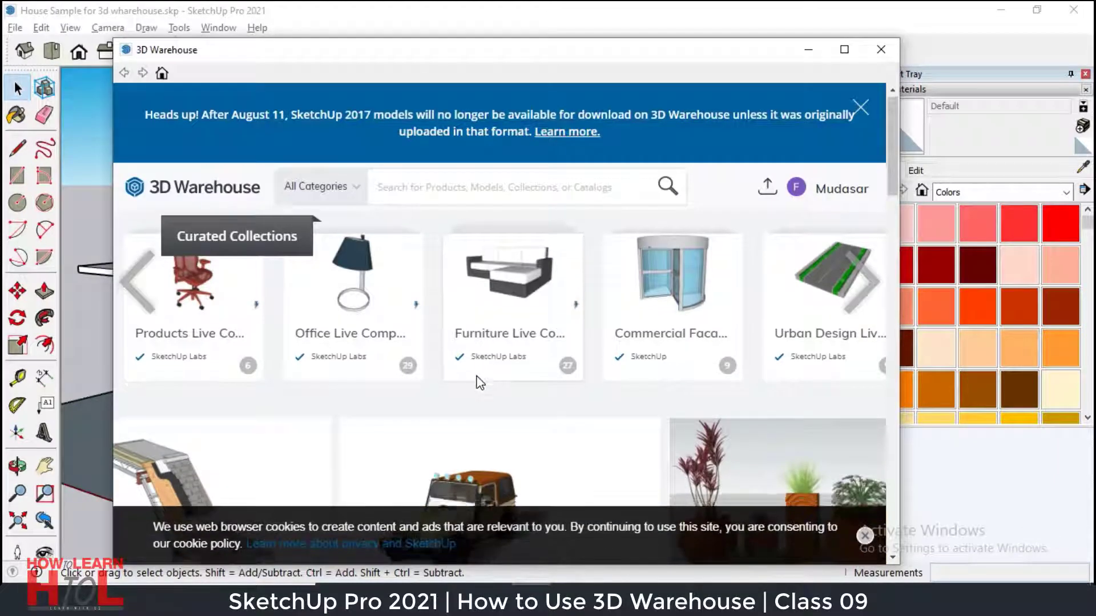
pyautogui.scroll(-3, 506, 399)
pyautogui.scroll(3, 506, 399)
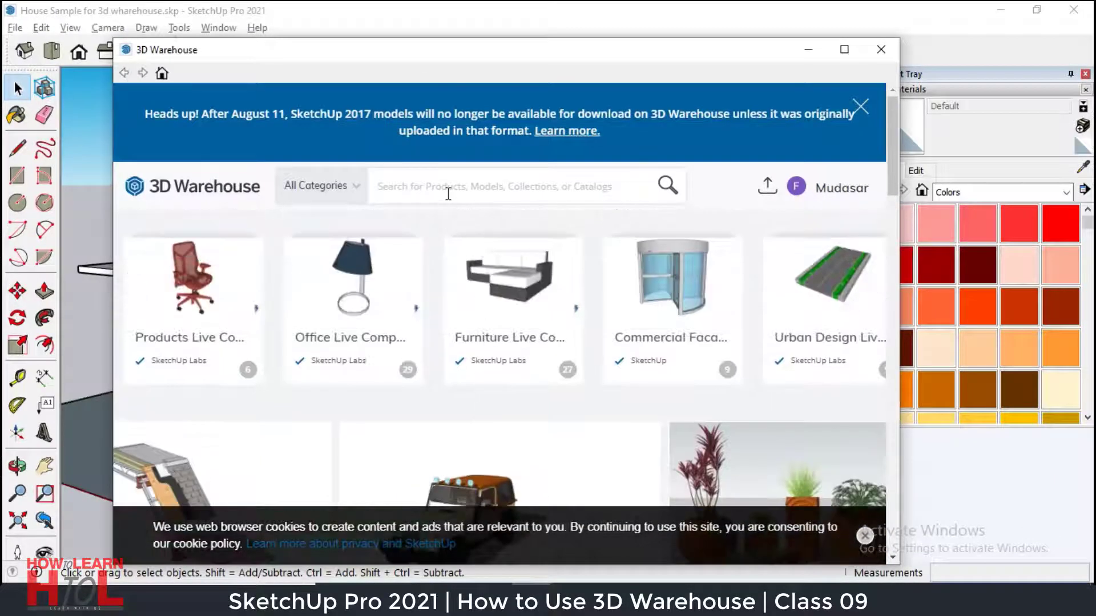
pyautogui.write('door')
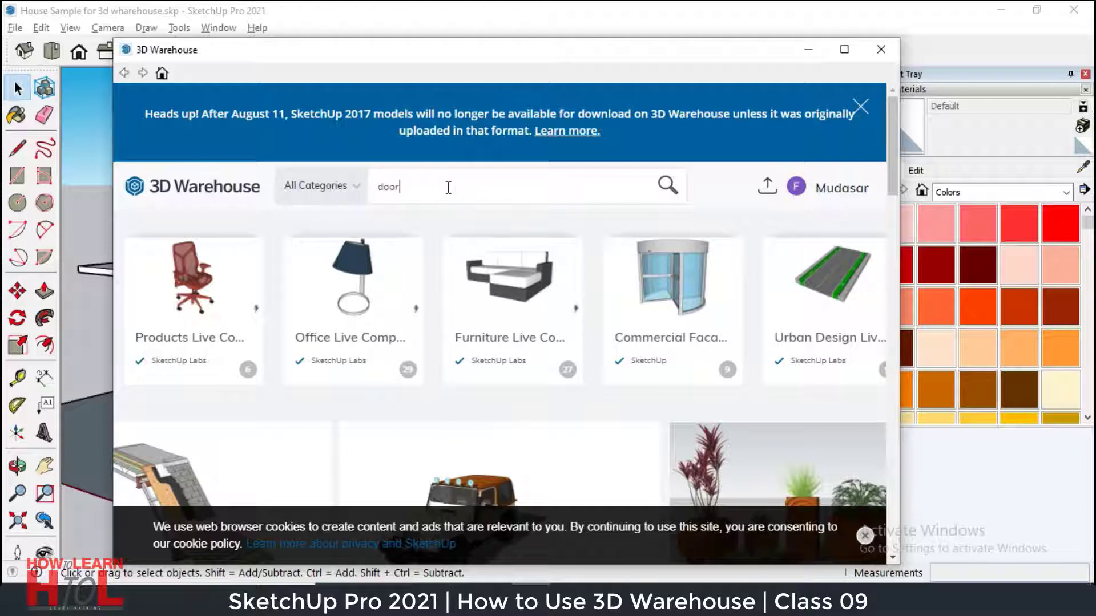
pyautogui.write('s')
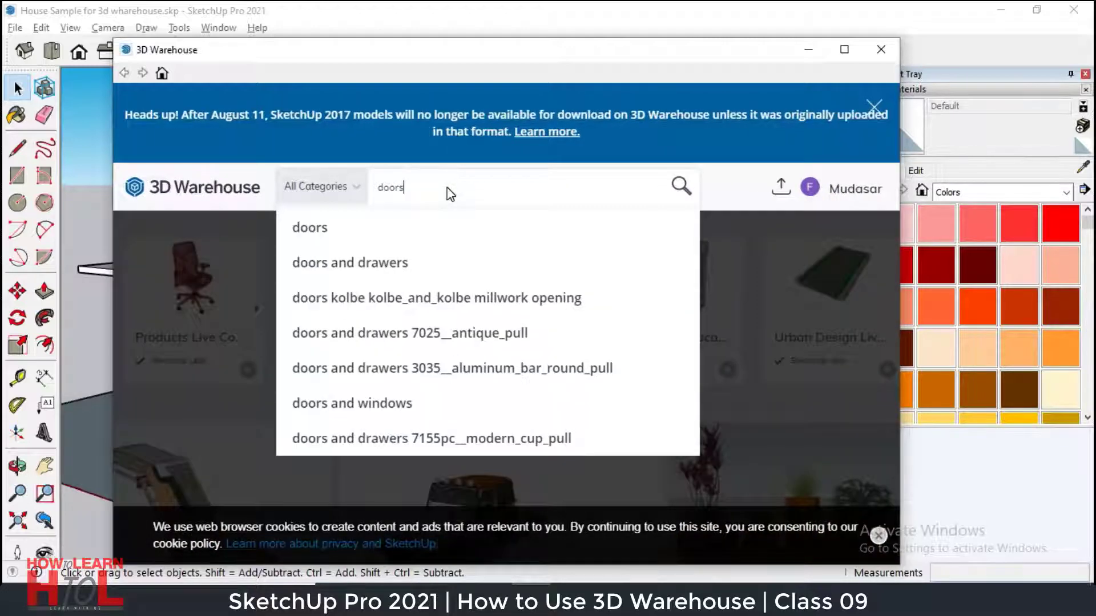
pyautogui.press('Return')
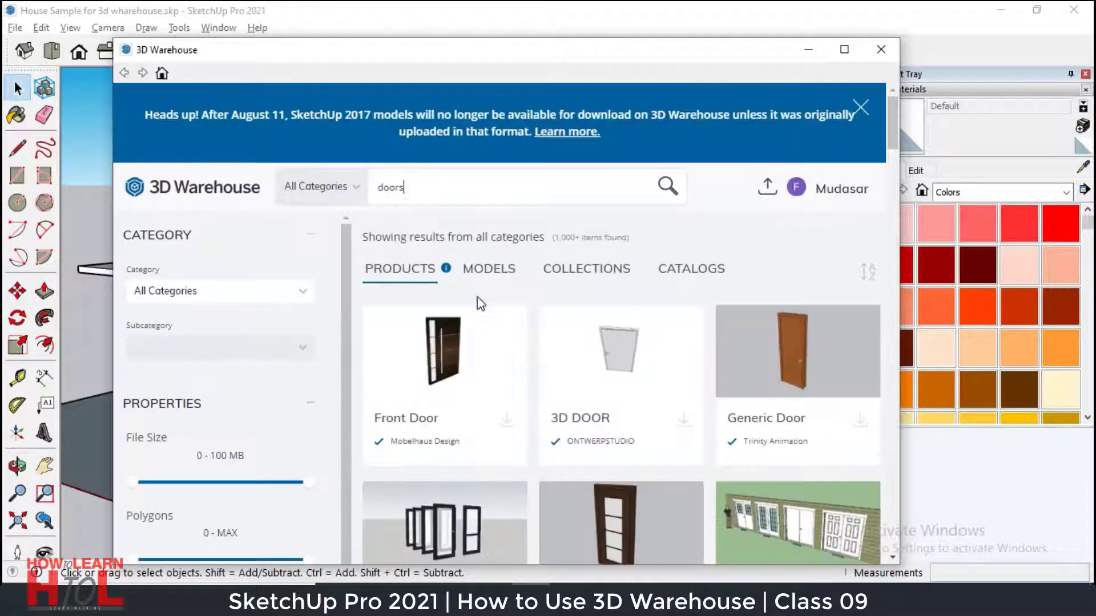
# Load the Front Door #2 model by Mobelhaus Design directly into the house model and place it on the ground beside the porch.
pyautogui.scroll(-3, 596, 359)
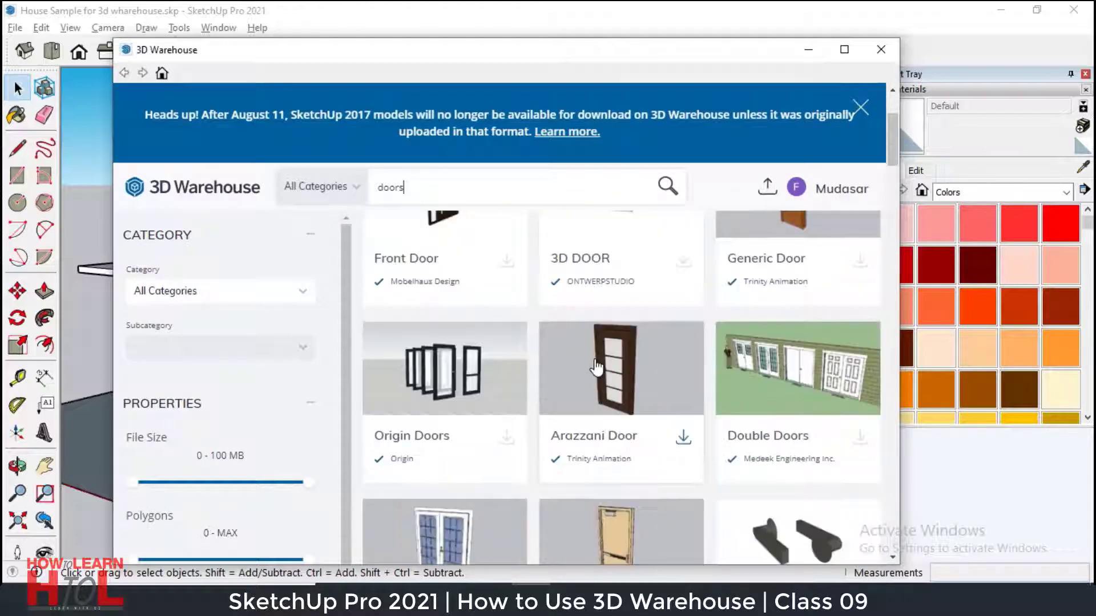
pyautogui.scroll(-4, 596, 365)
pyautogui.scroll(-5, 687, 379)
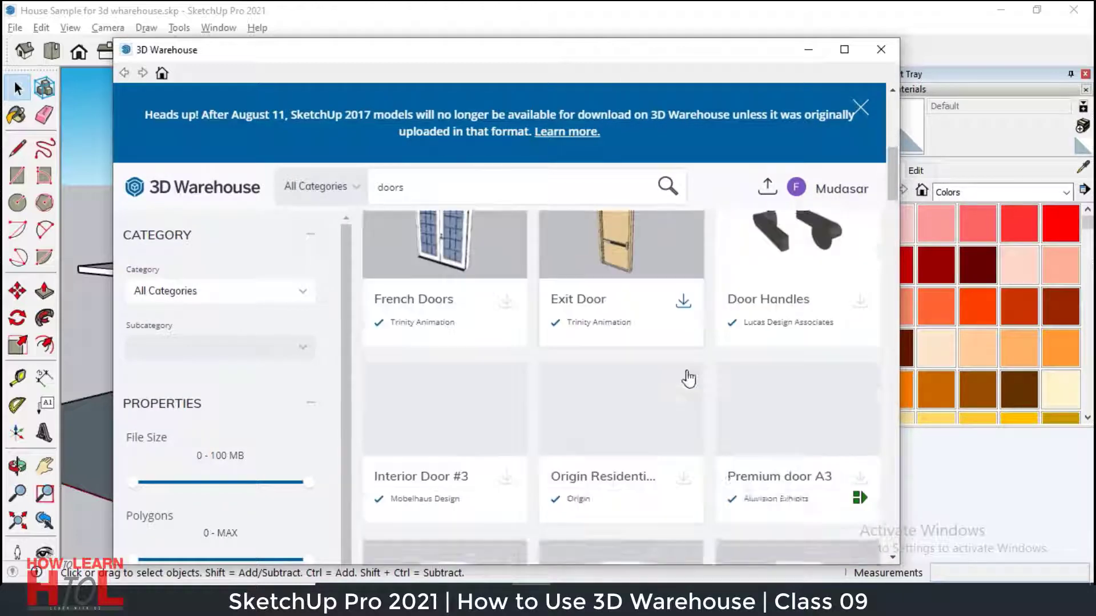
pyautogui.scroll(-1, 676, 411)
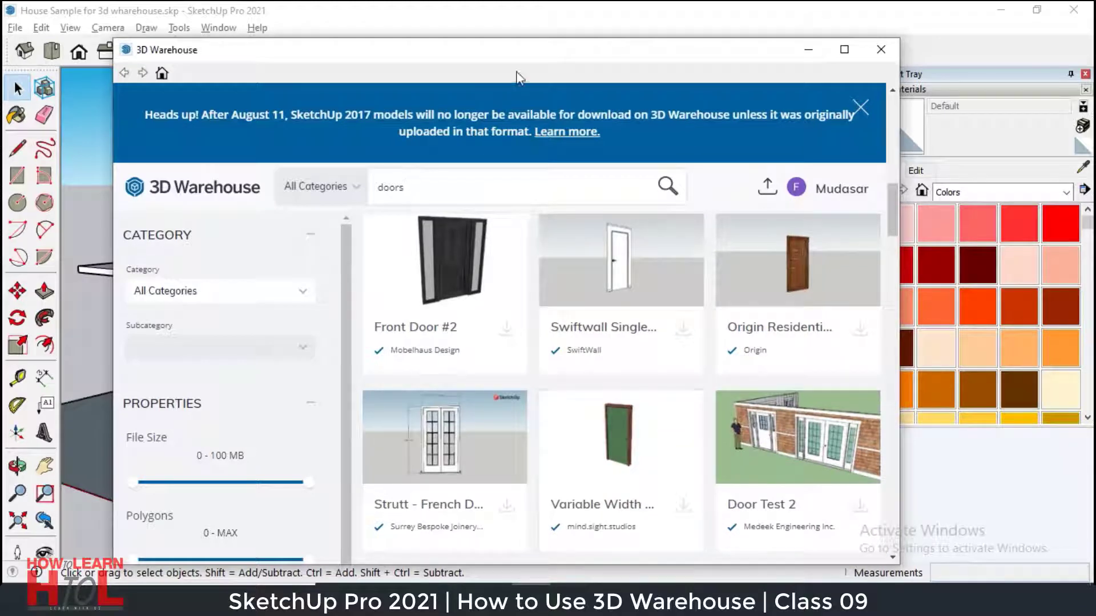
pyautogui.moveTo(514, 59); pyautogui.dragTo(899, 91)
pyautogui.moveTo(433, 364)
pyautogui.mouseDown(button='middle')
pyautogui.moveTo(318, 333)
pyautogui.moveTo(80, 325)
pyautogui.moveTo(107, 346)
pyautogui.mouseUp(button='middle')
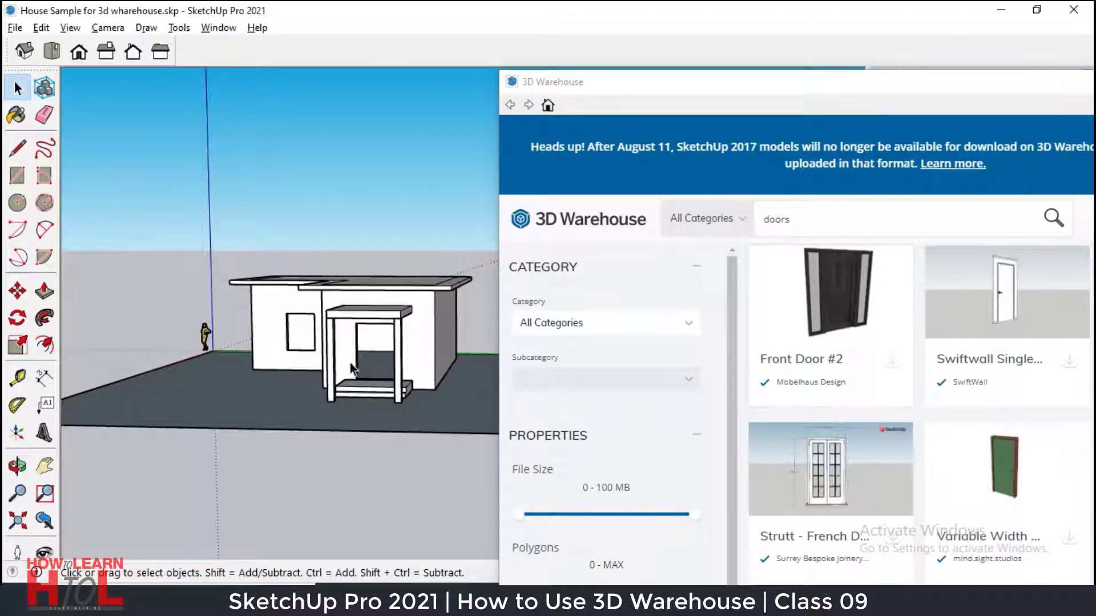
pyautogui.moveTo(352, 365); pyautogui.dragTo(440, 362, button='middle')
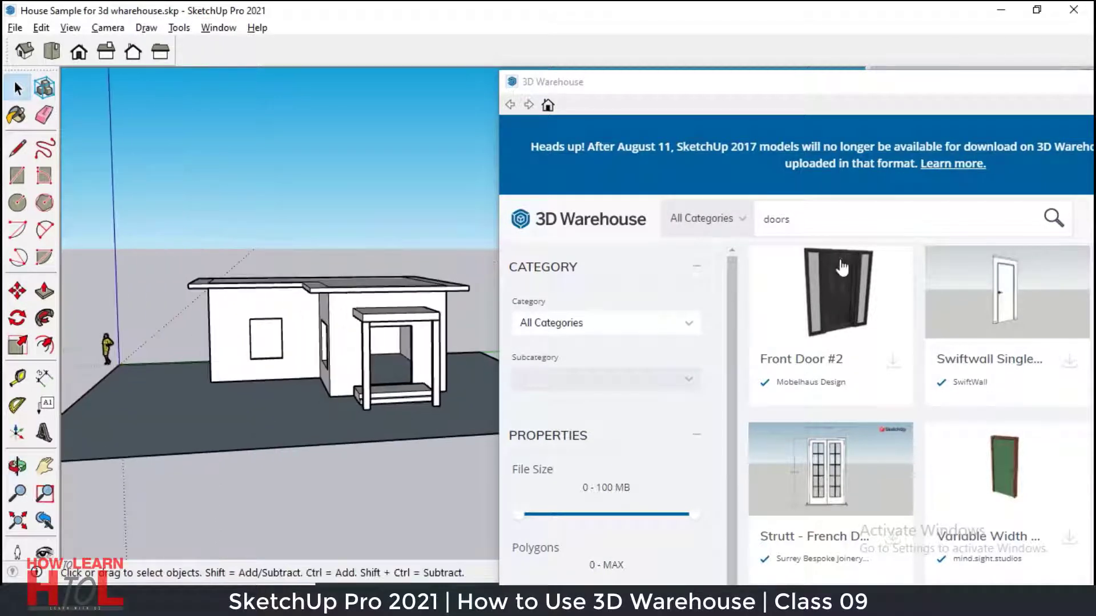
pyautogui.click(893, 366)
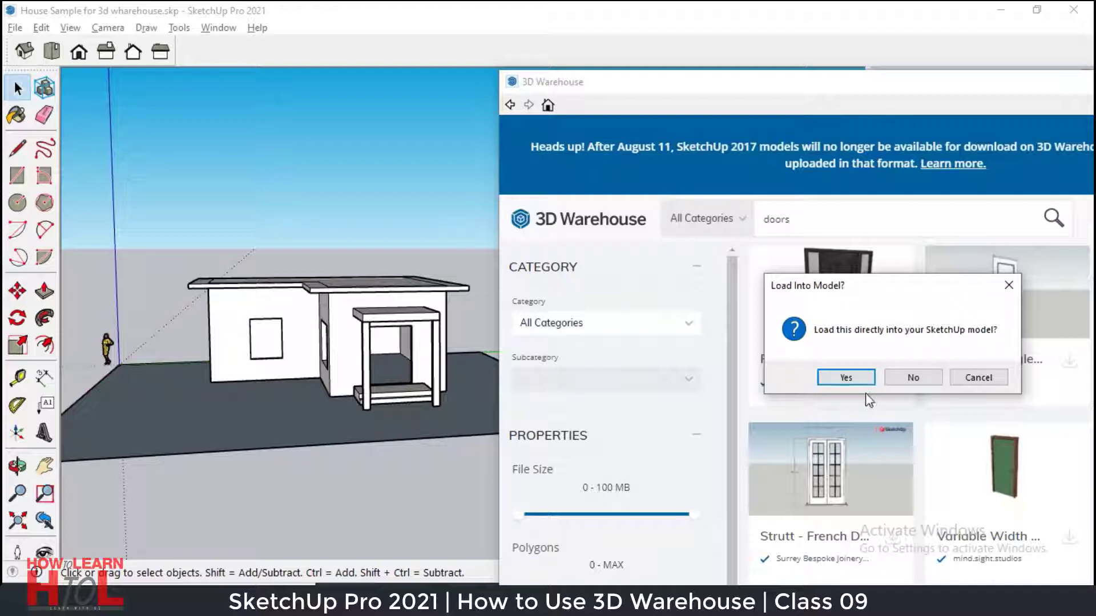
pyautogui.click(846, 377)
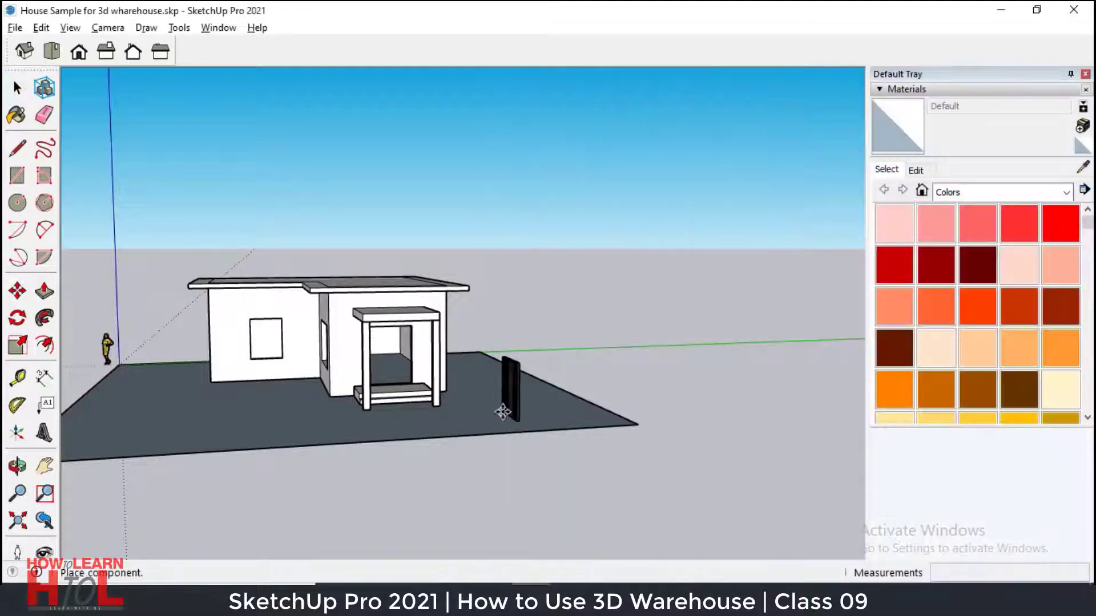
pyautogui.click(474, 423)
# Examine the inserted front door and the porch entrance opening from several sides.
pyautogui.scroll(2, 454, 427)
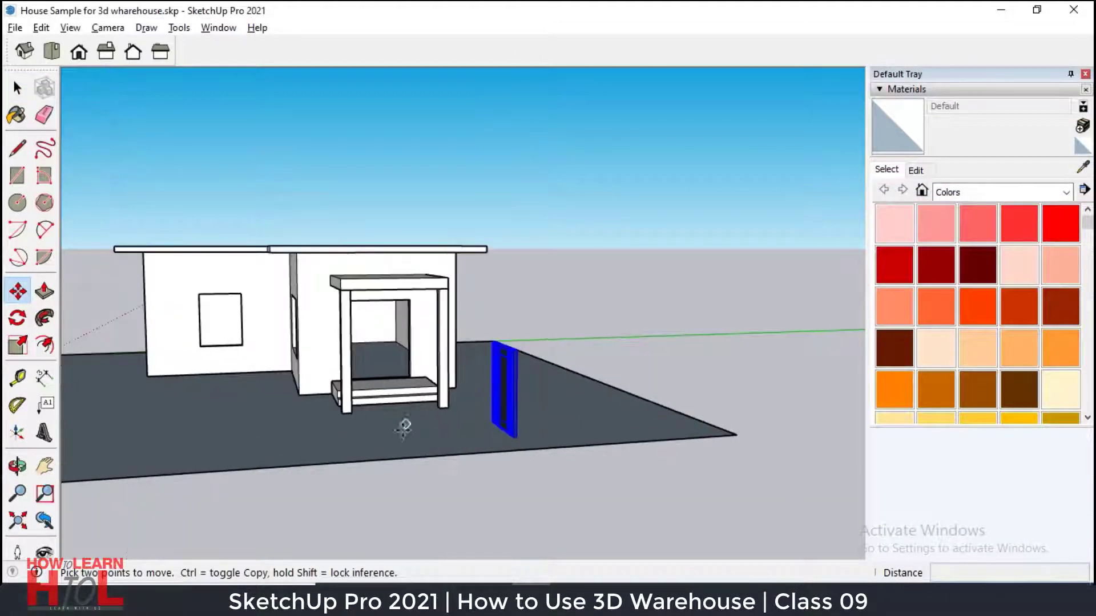
pyautogui.moveTo(404, 422); pyautogui.dragTo(536, 430, button='middle')
pyautogui.scroll(5, 565, 411)
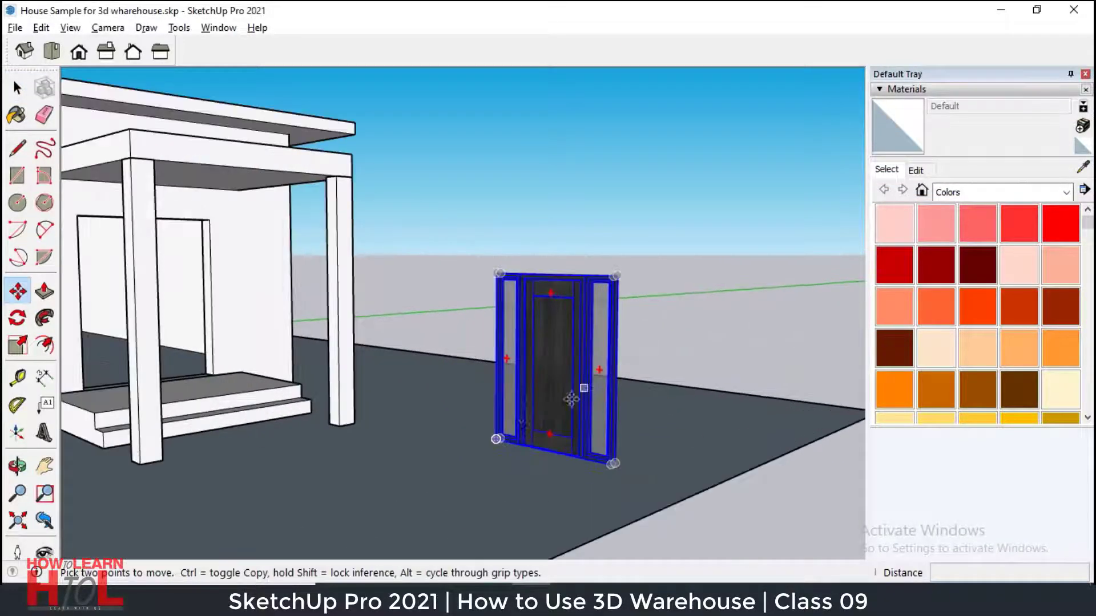
pyautogui.moveTo(570, 399); pyautogui.dragTo(672, 420, button='middle')
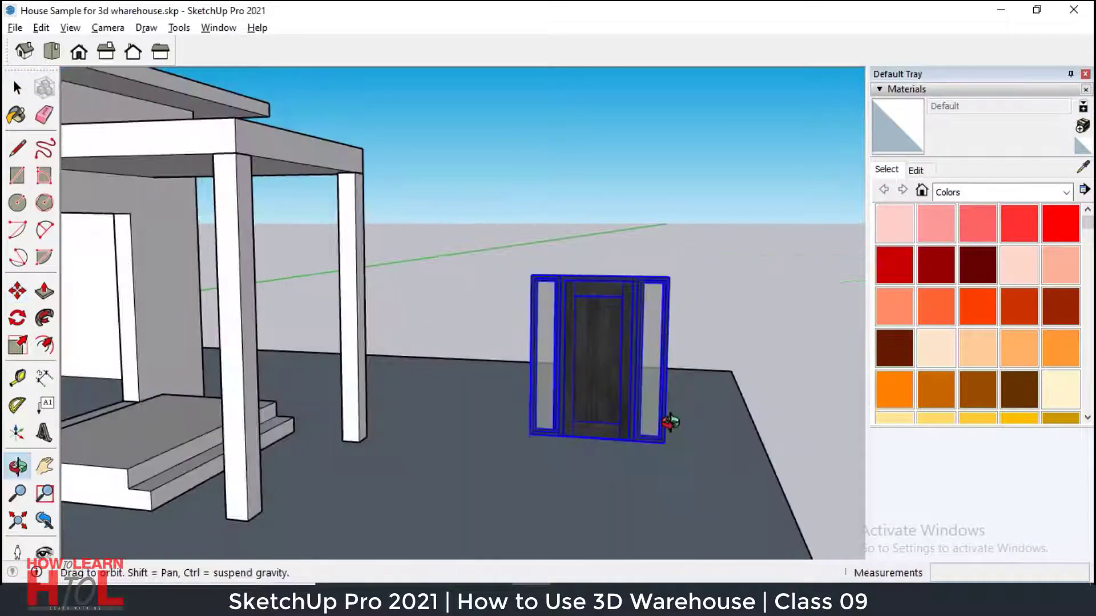
pyautogui.scroll(4, 641, 371)
pyautogui.moveTo(667, 380); pyautogui.dragTo(10, 398, button='middle')
pyautogui.moveTo(398, 357); pyautogui.dragTo(318, 387, button='middle')
pyautogui.scroll(-3, 318, 386)
pyautogui.scroll(2, 511, 405)
pyautogui.click(511, 405)
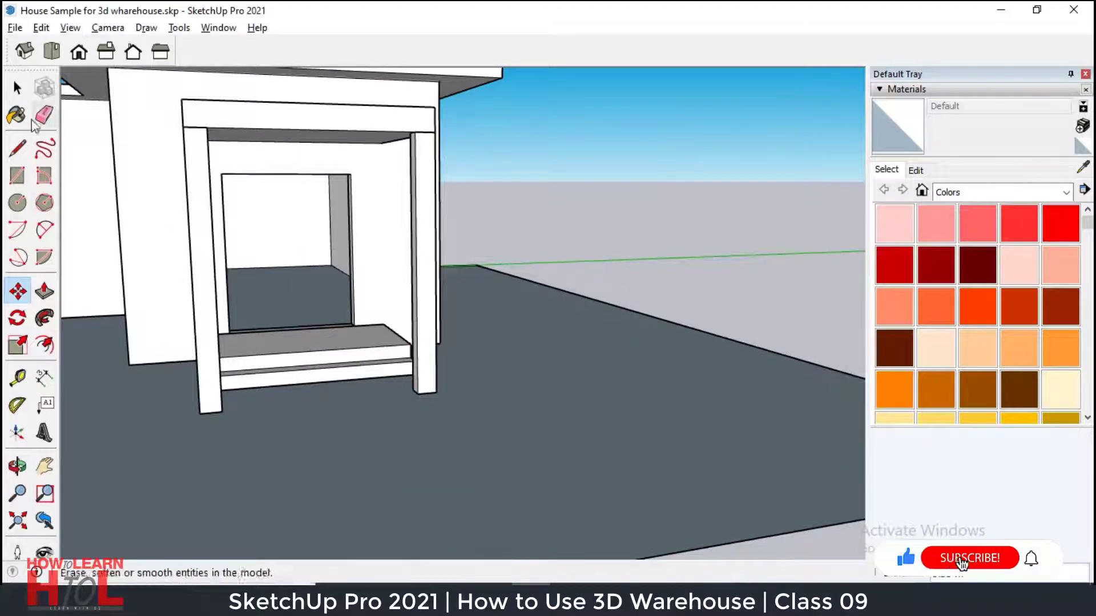
pyautogui.click(562, 308)
pyautogui.click(17, 88)
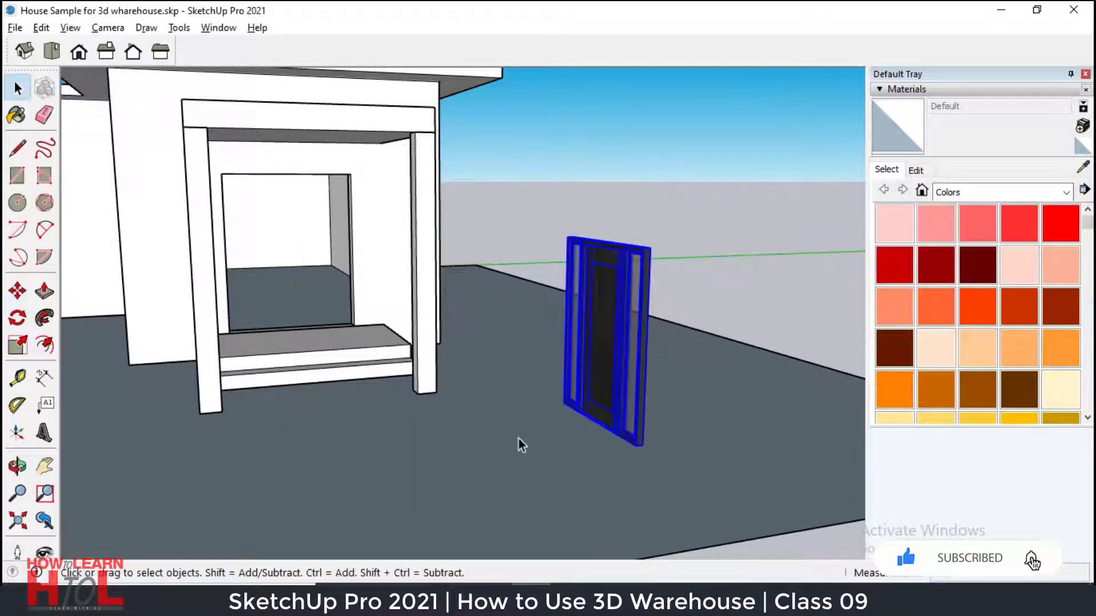
# Inspect the inserted front door's panel and glazed sidelights up close and select the whole door.
pyautogui.click(655, 442)
pyautogui.moveTo(656, 443); pyautogui.dragTo(909, 443, button='middle')
pyautogui.scroll(5, 770, 350)
pyautogui.moveTo(545, 352); pyautogui.dragTo(577, 356, button='middle')
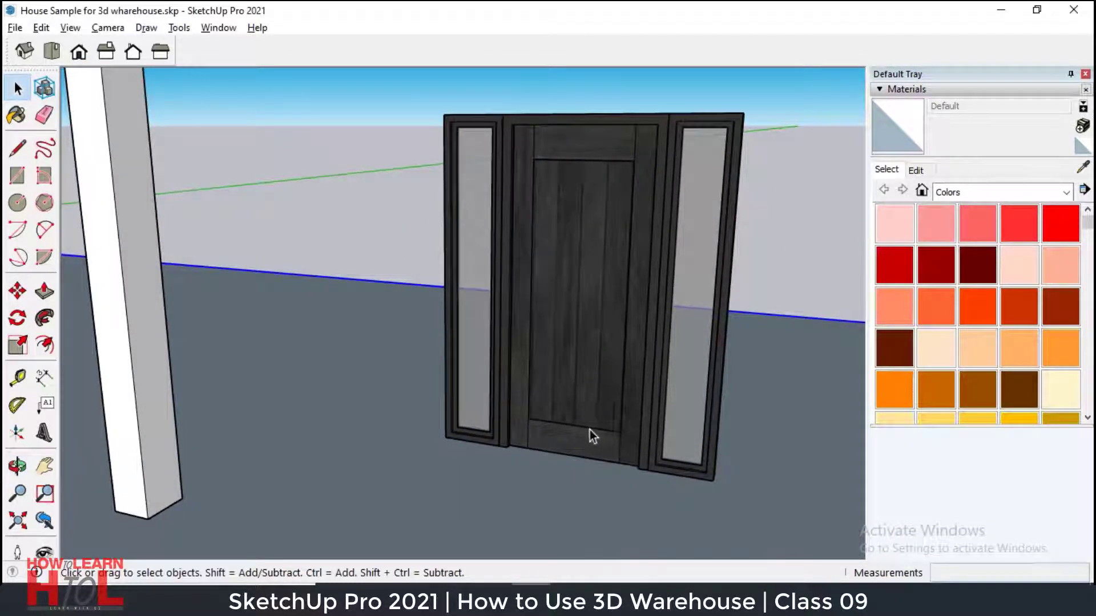
pyautogui.scroll(-2, 599, 417)
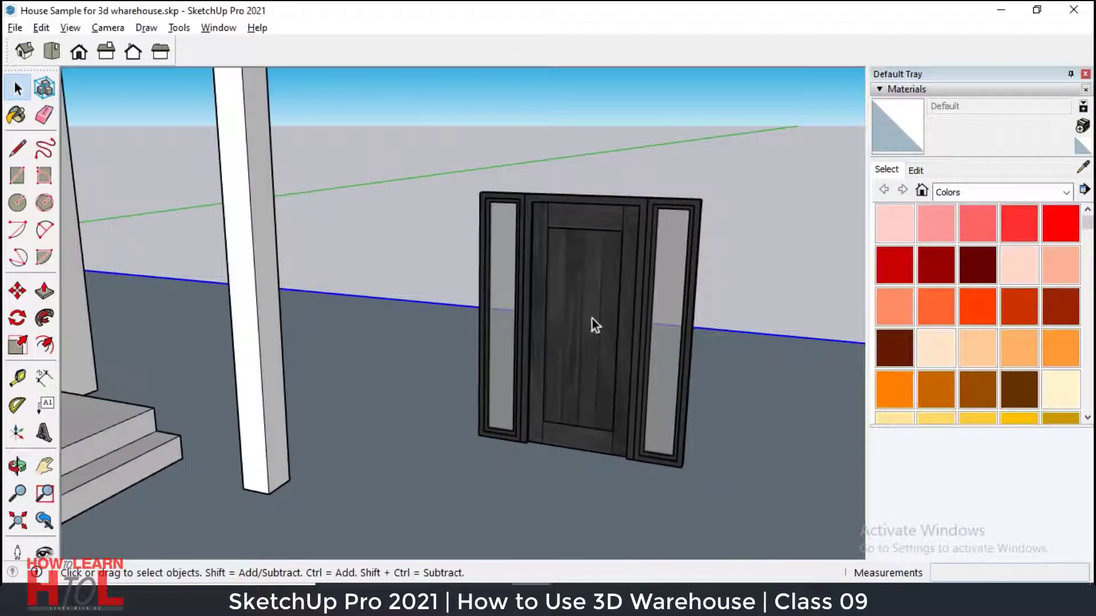
pyautogui.scroll(-2, 673, 440)
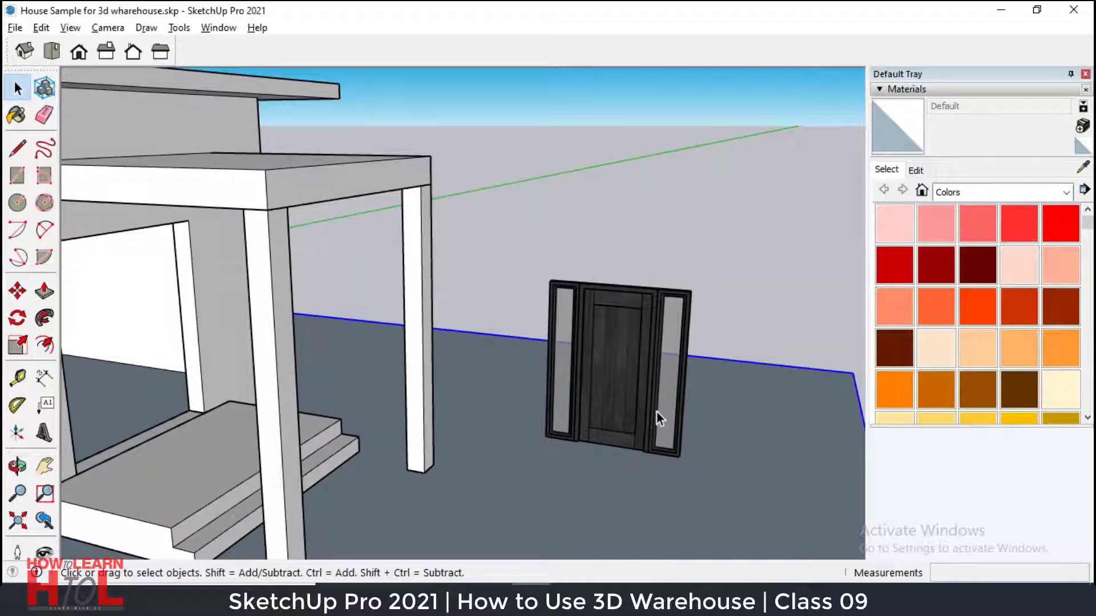
pyautogui.scroll(-3, 656, 412)
pyautogui.scroll(4, 686, 379)
pyautogui.click(628, 374)
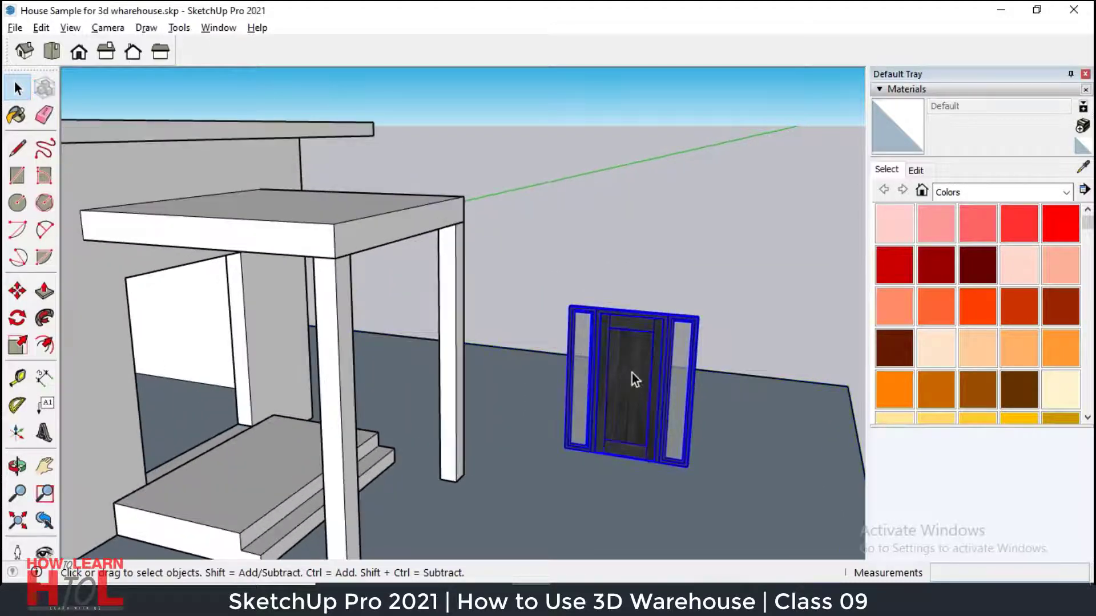
pyautogui.scroll(1, 670, 361)
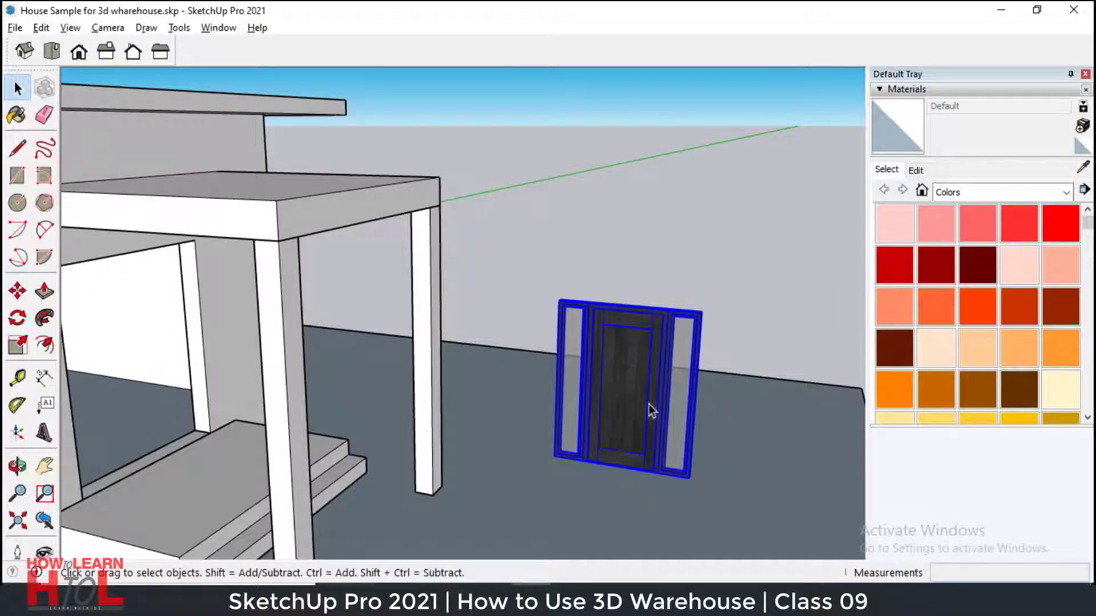
pyautogui.scroll(1, 627, 388)
pyautogui.scroll(1, 628, 349)
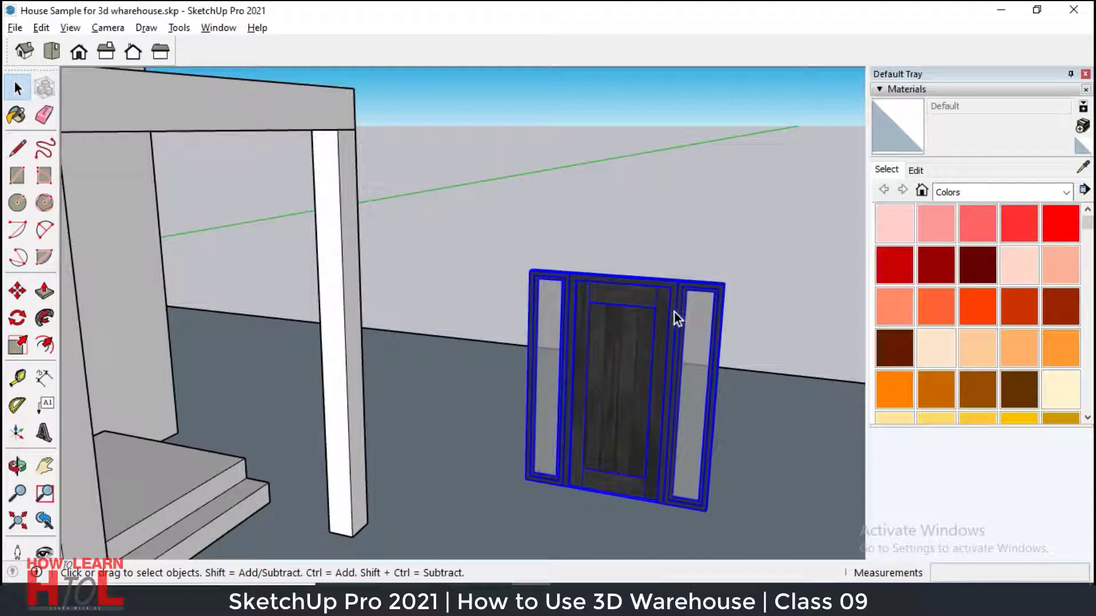
# Open the front door component for editing and select its centre panel and both glazed sidelights one after another.
pyautogui.doubleClick(621, 338)
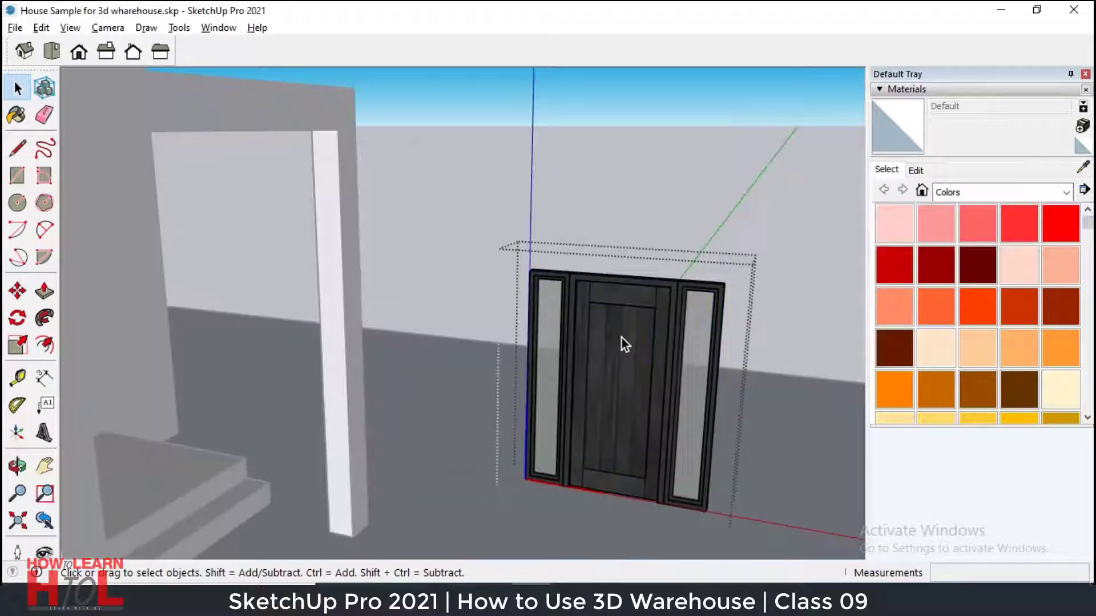
pyautogui.click(616, 373)
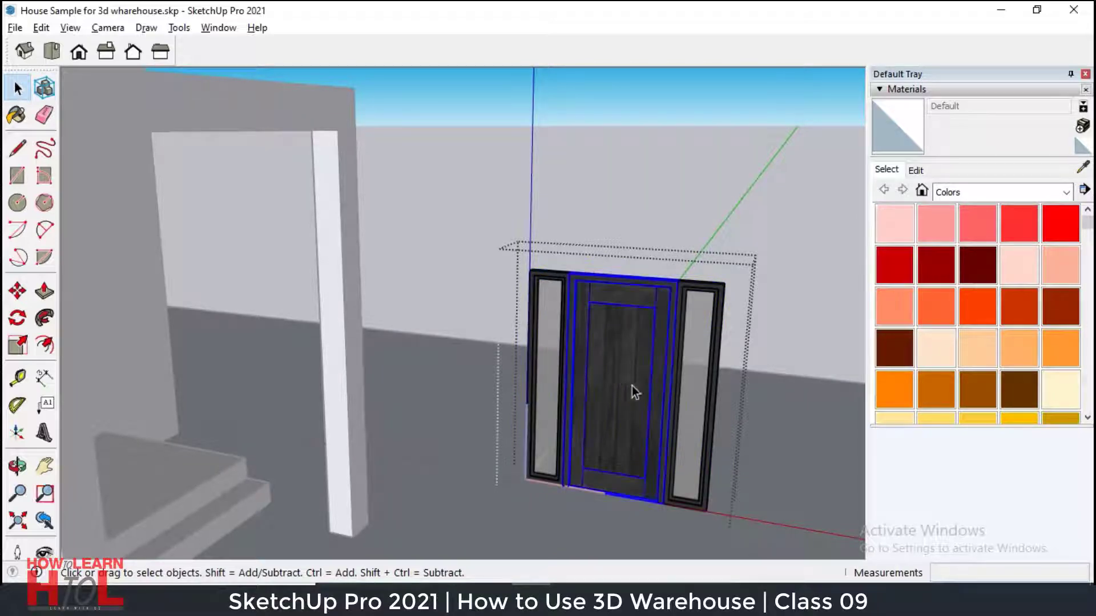
pyautogui.click(707, 361)
pyautogui.click(540, 340)
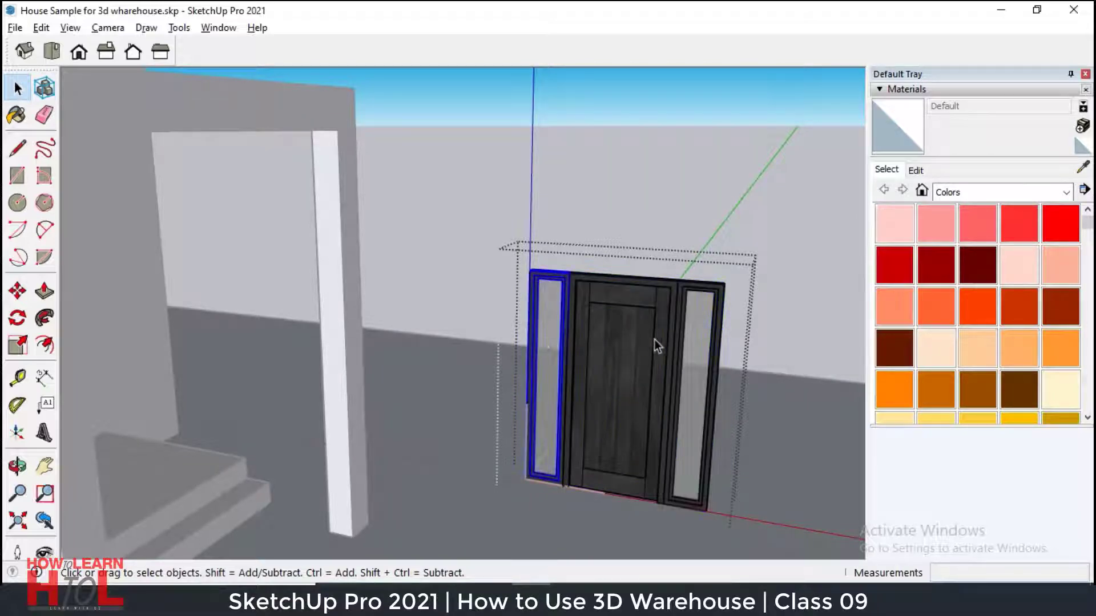
pyautogui.click(694, 330)
# Try to scale the right glazed sidelight wider along the red axis and leave the door component's editing mode.
pyautogui.scroll(3, 694, 330)
pyautogui.moveTo(710, 365); pyautogui.dragTo(433, 365, button='middle')
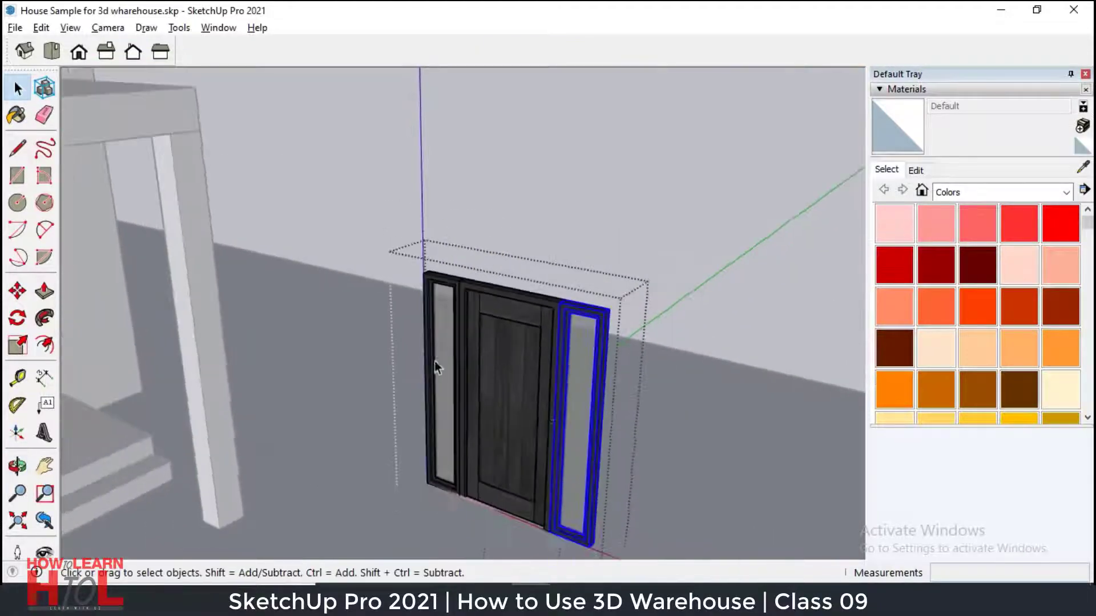
pyautogui.moveTo(546, 406); pyautogui.dragTo(619, 376, button='middle')
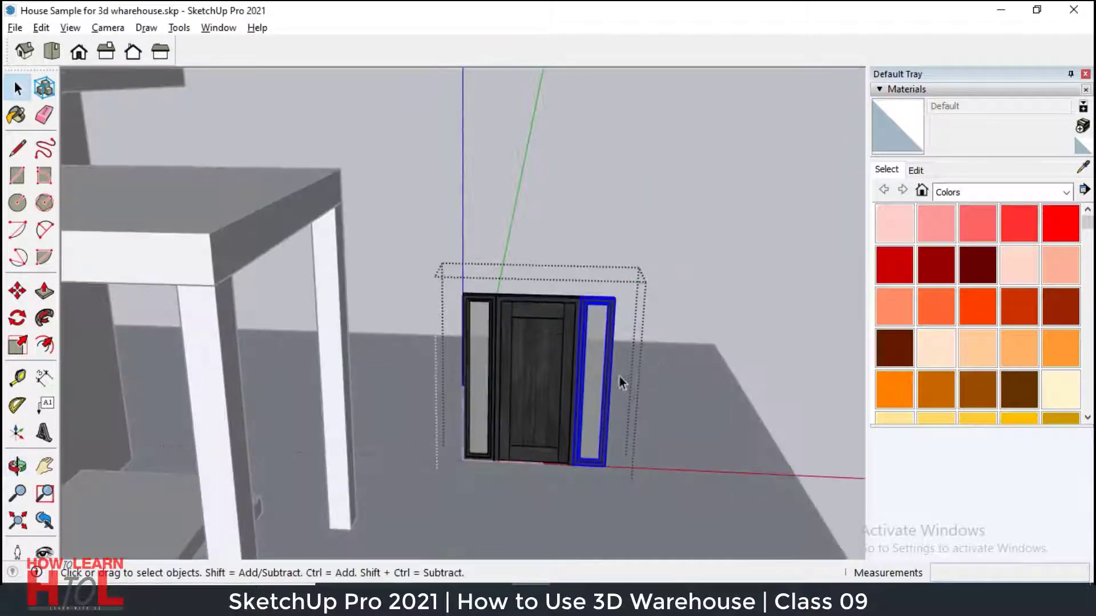
pyautogui.scroll(3, 584, 348)
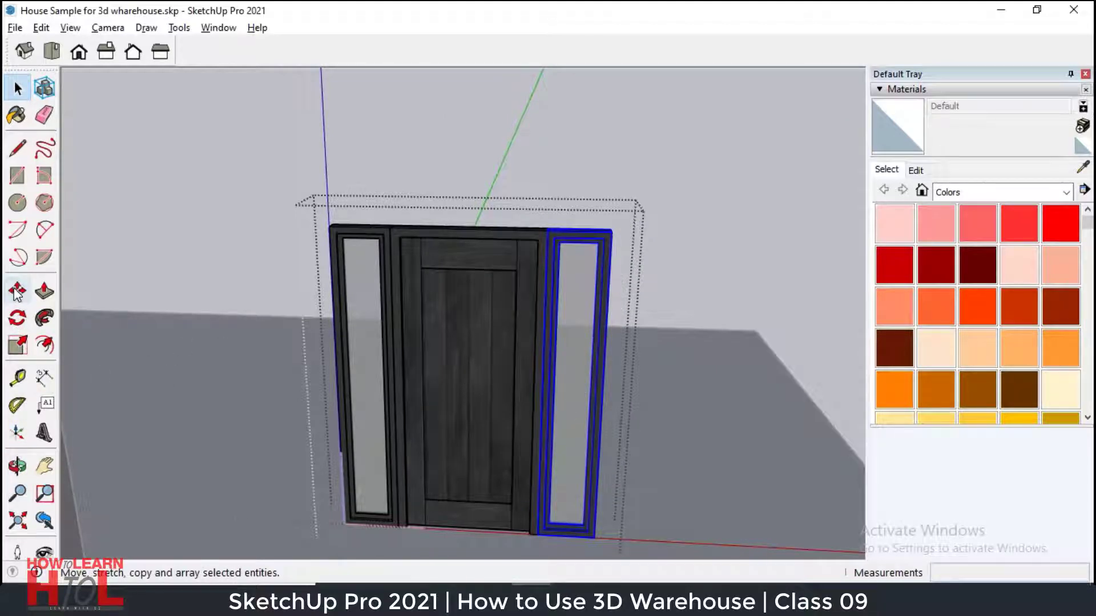
pyautogui.click(17, 344)
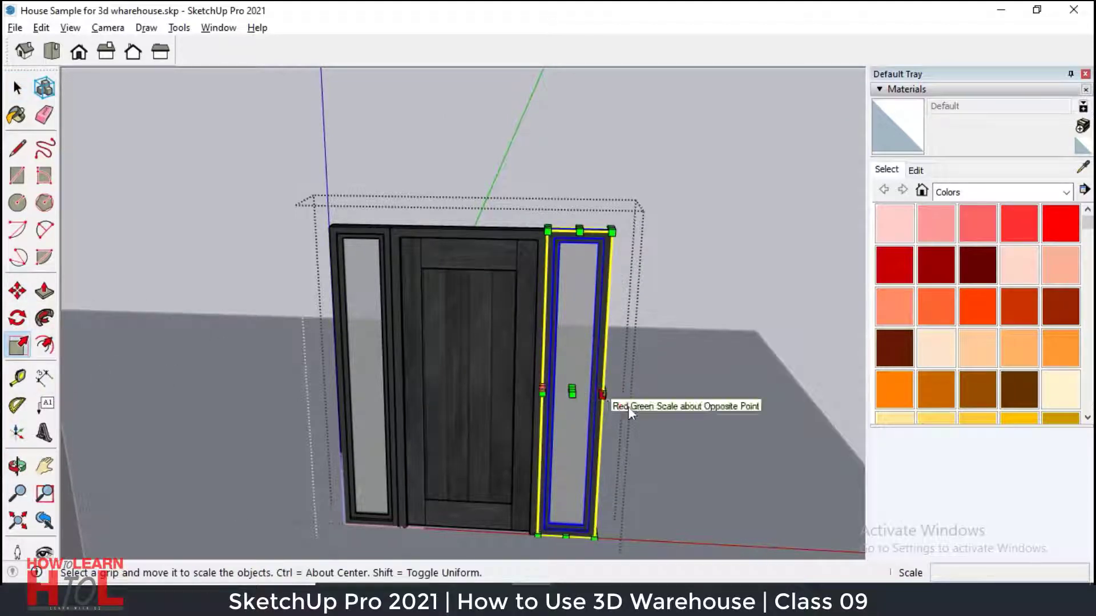
pyautogui.moveTo(506, 436); pyautogui.dragTo(568, 451, button='middle')
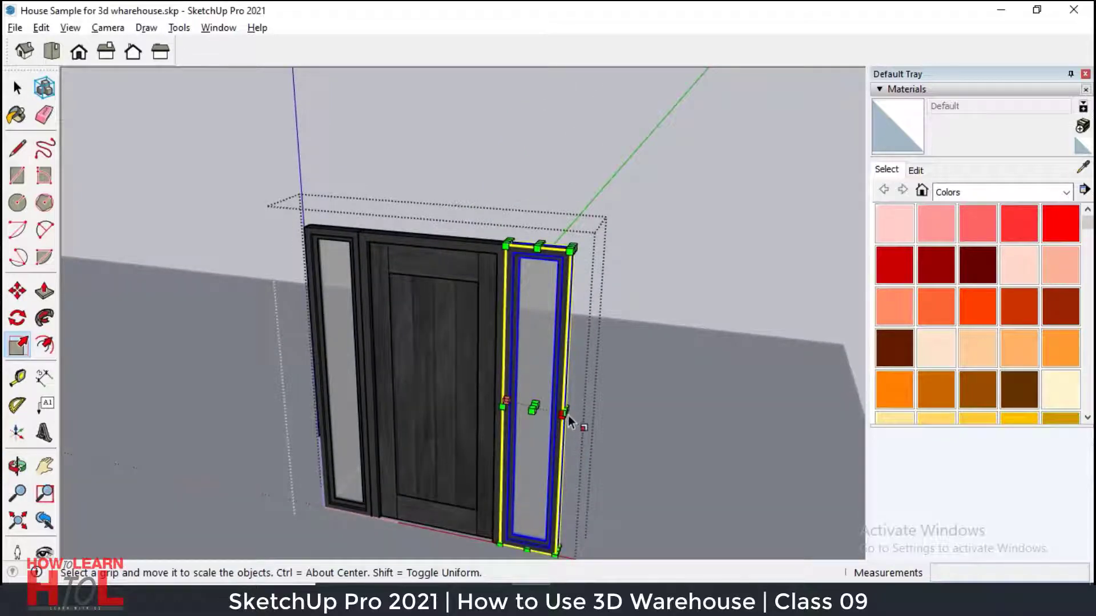
pyautogui.scroll(3, 576, 418)
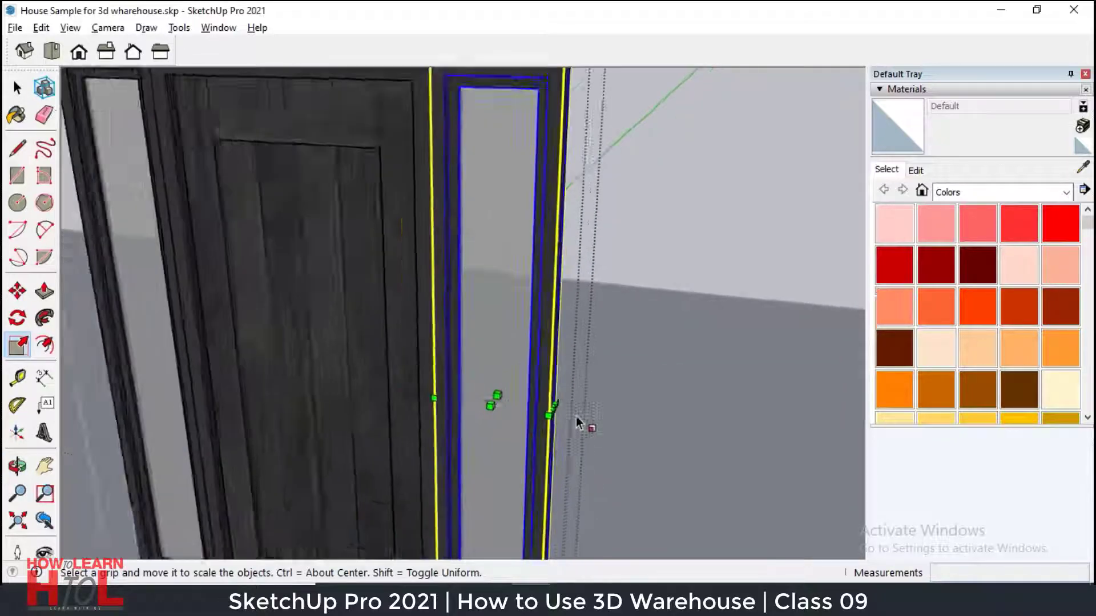
pyautogui.scroll(3, 578, 422)
pyautogui.scroll(-8, 641, 412)
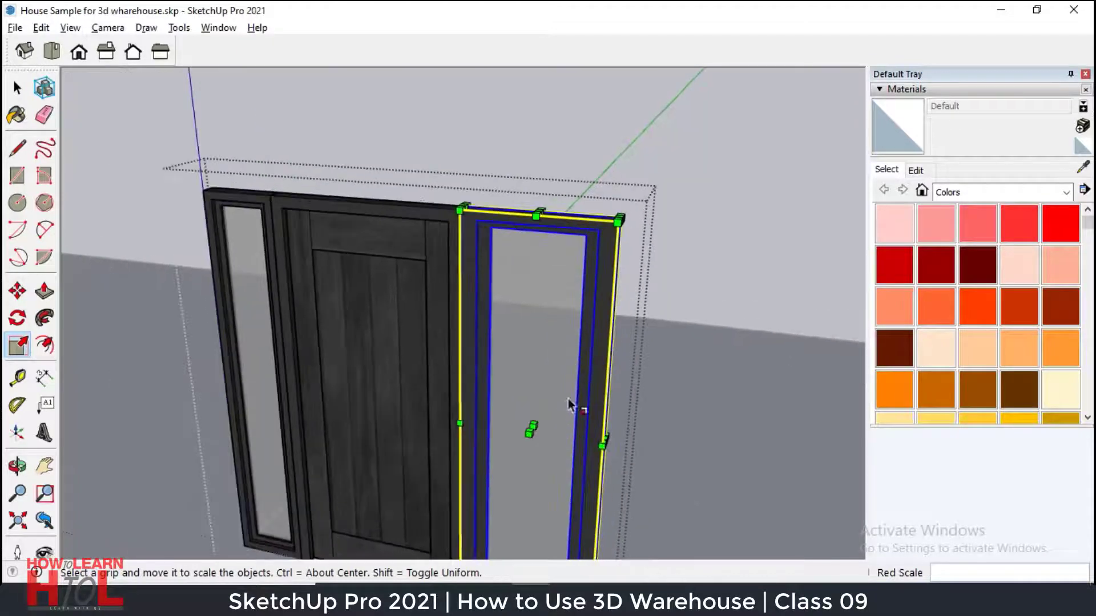
pyautogui.click(548, 410)
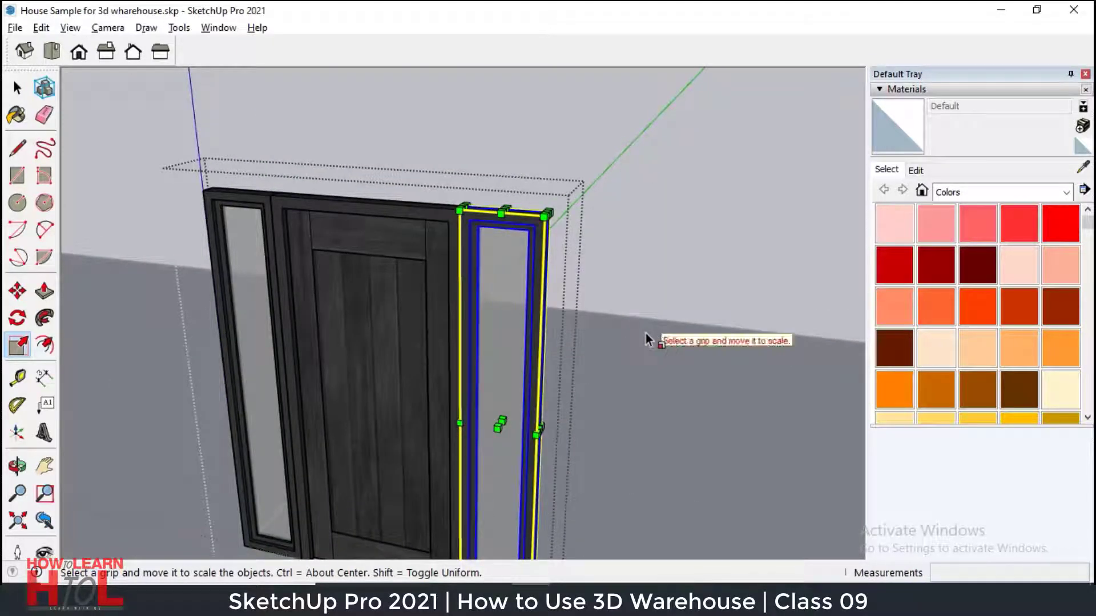
pyautogui.press('space')
pyautogui.click(654, 300)
pyautogui.click(655, 253)
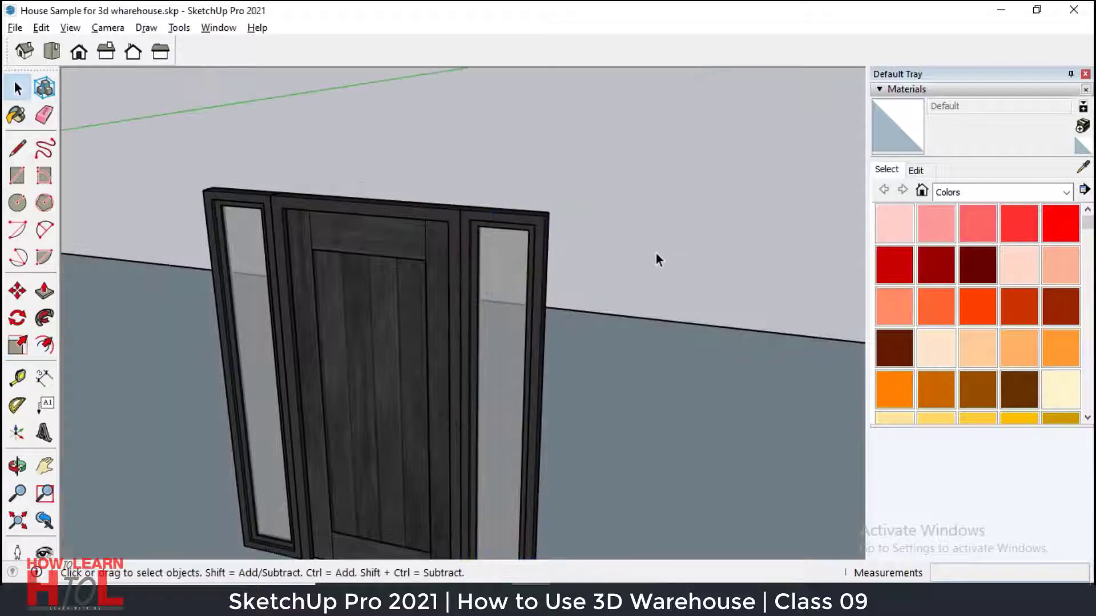
# Delete the right glazed sidelight inside the front door component and leave the component's editing mode.
pyautogui.doubleClick(508, 274)
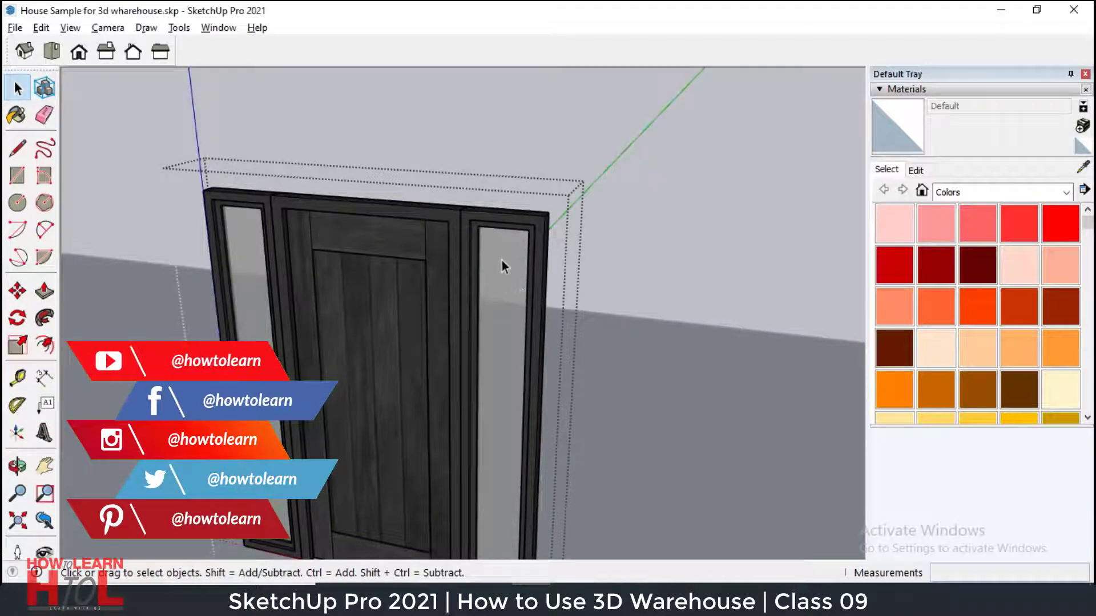
pyautogui.doubleClick(509, 277)
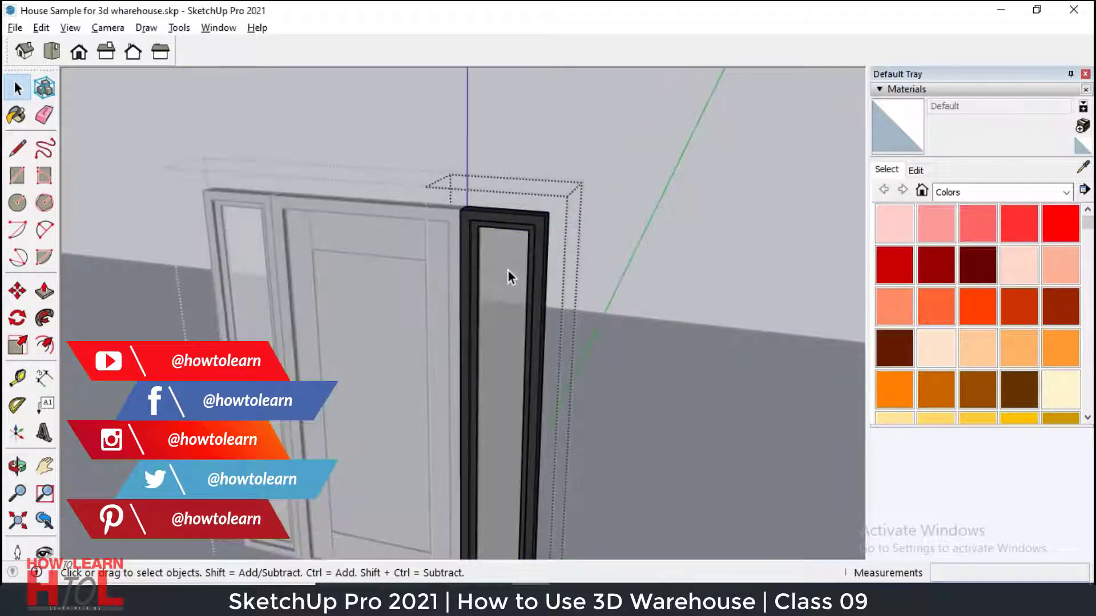
pyautogui.click(736, 278)
pyautogui.click(512, 287)
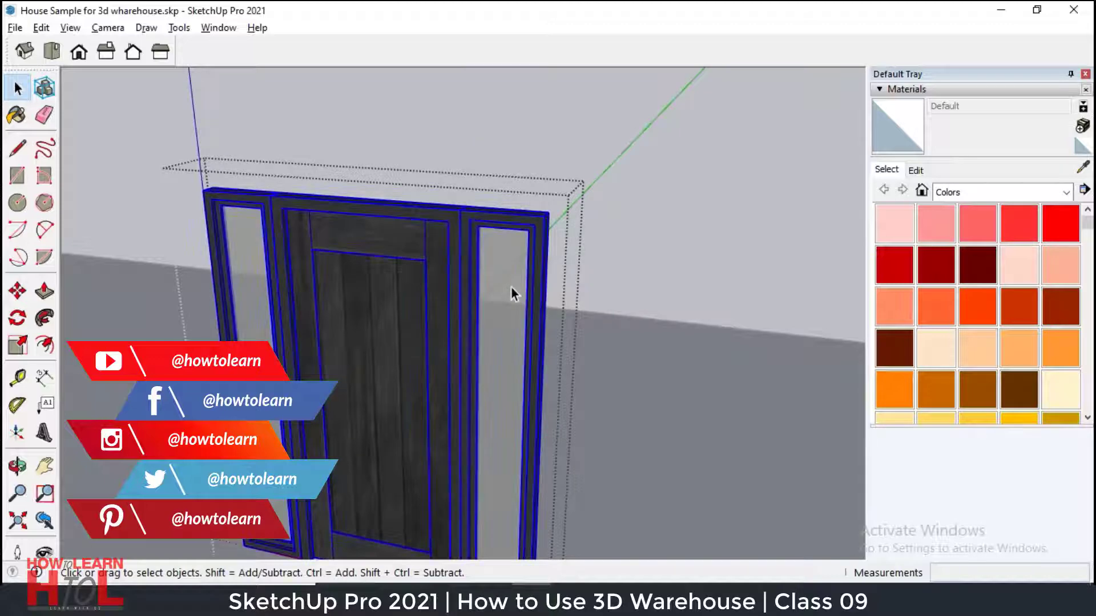
pyautogui.click(511, 287)
pyautogui.press('Delete')
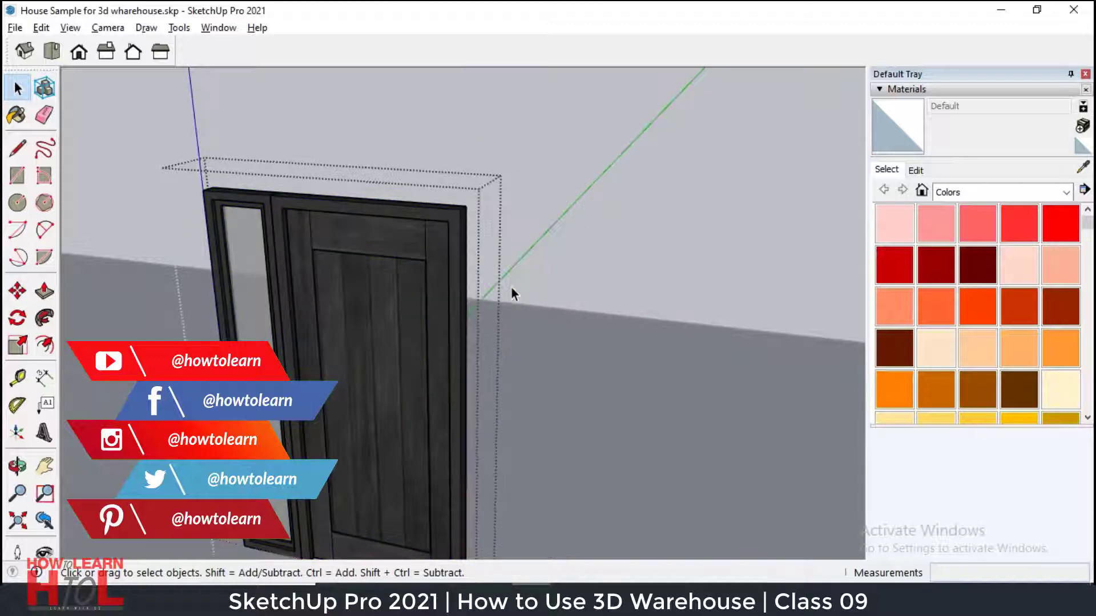
pyautogui.click(632, 342)
pyautogui.scroll(-6, 617, 350)
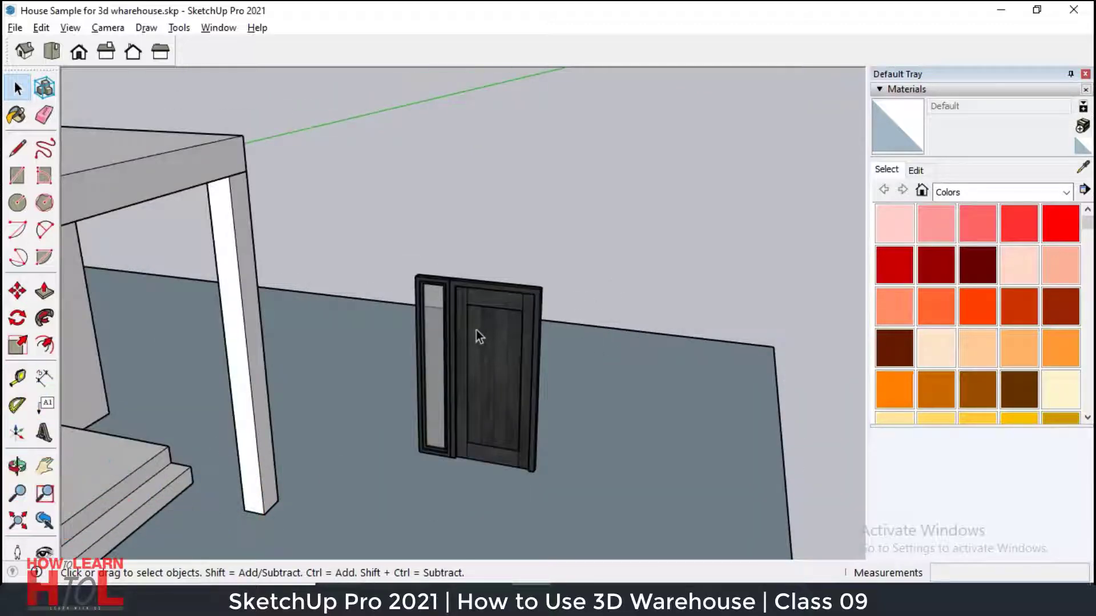
# Open the door component for editing and move the centre door panel 1.31 m away from the remaining sidelight.
pyautogui.click(485, 367)
pyautogui.moveTo(464, 370); pyautogui.dragTo(533, 293, button='middle')
pyautogui.scroll(4, 502, 324)
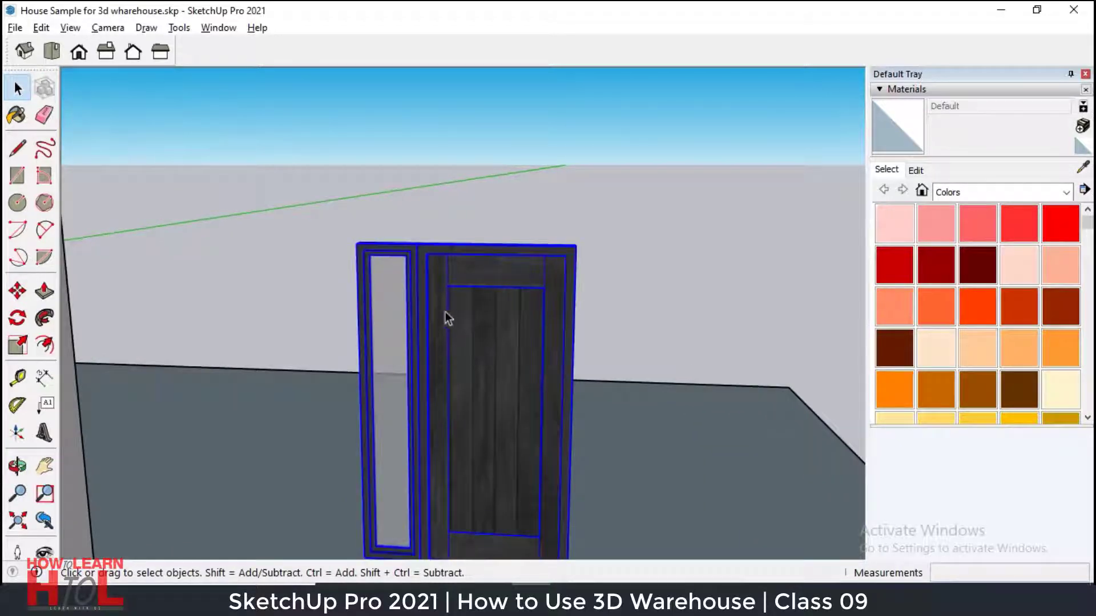
pyautogui.doubleClick(518, 338)
pyautogui.click(517, 337)
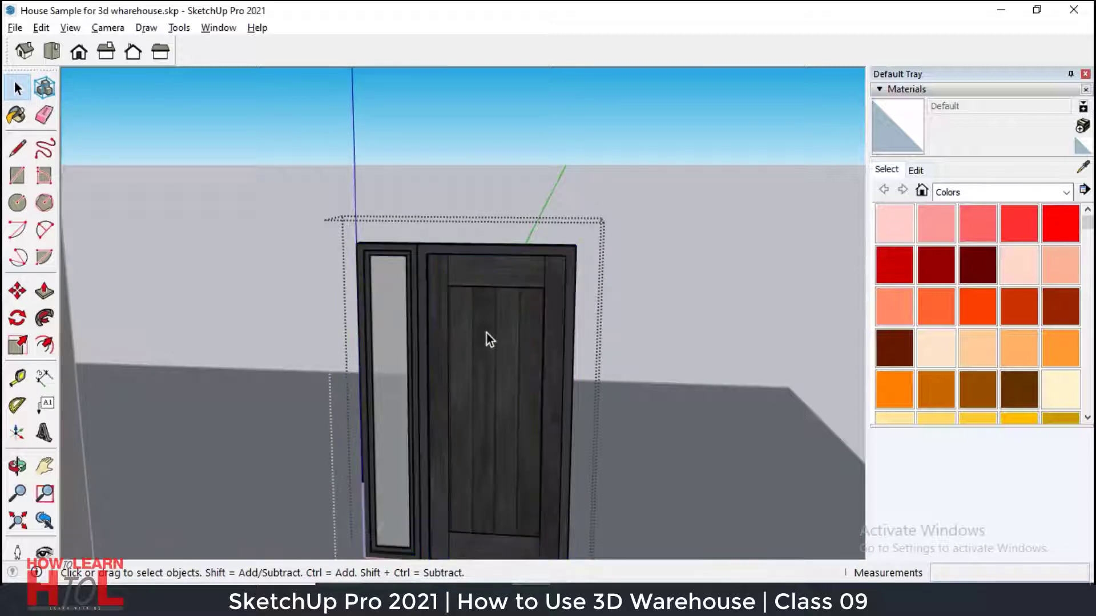
pyautogui.click(631, 355)
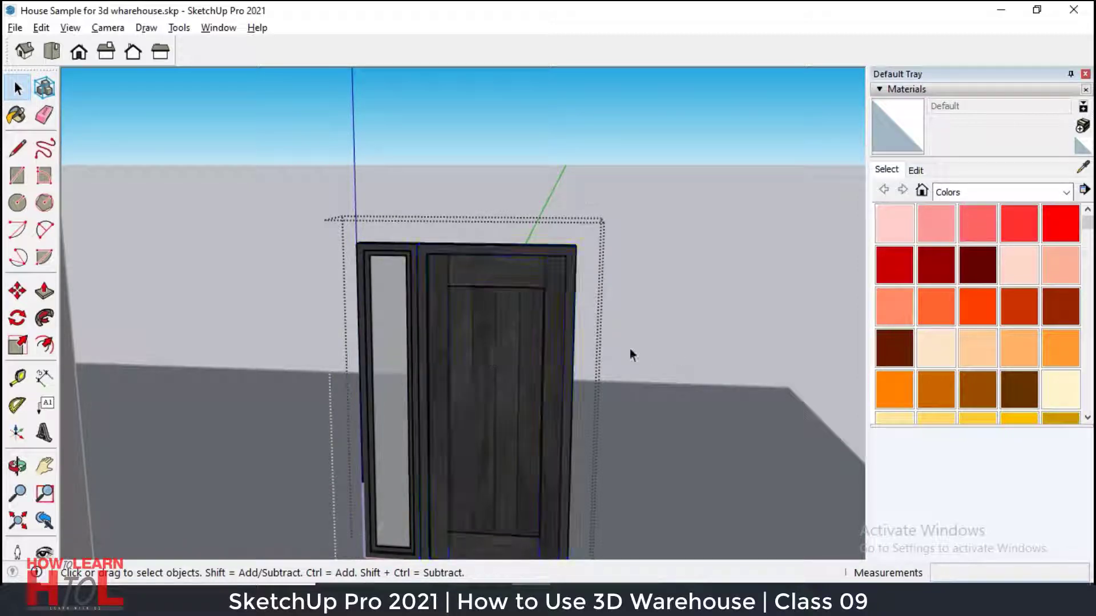
pyautogui.click(565, 381)
pyautogui.click(17, 291)
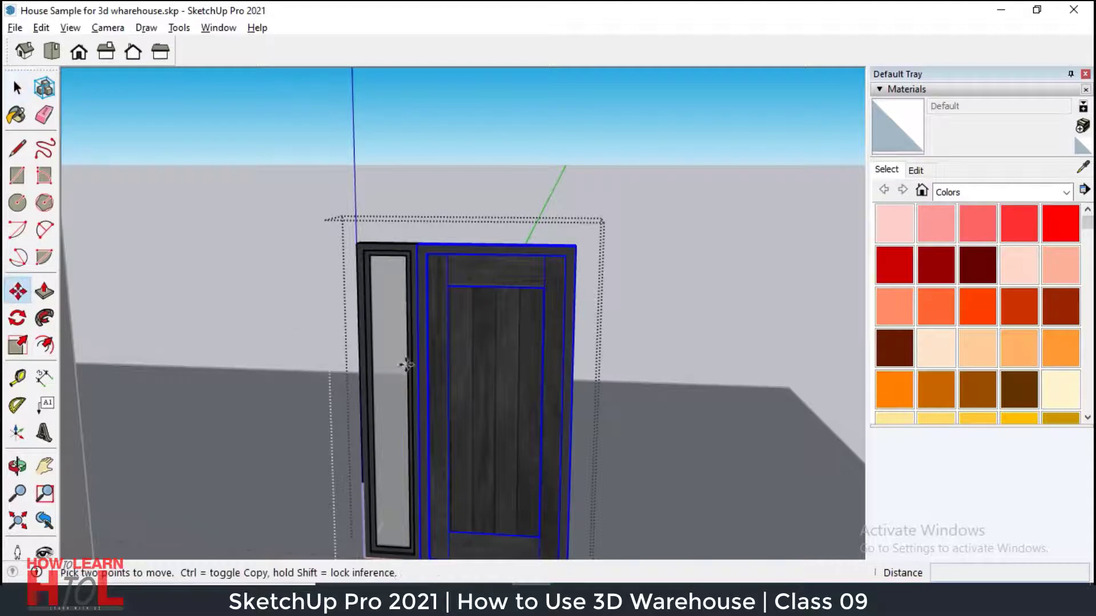
pyautogui.click(407, 364)
pyautogui.click(690, 374)
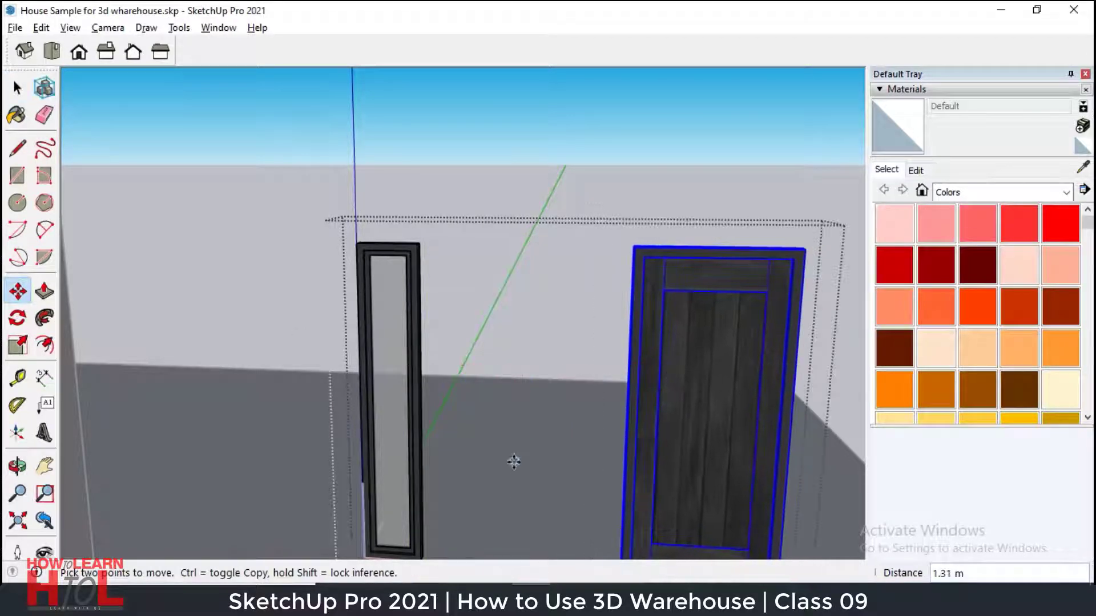
# Undo the centre panel's move and the deletion of the right sidelight.
pyautogui.hotkey('ctrl', 'z')
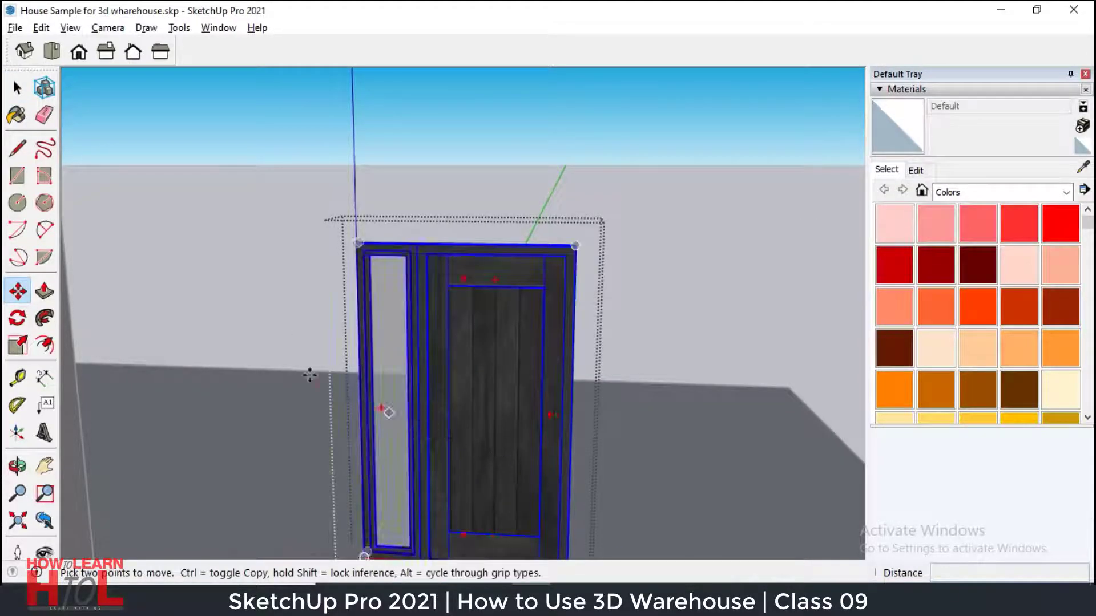
pyautogui.click(17, 87)
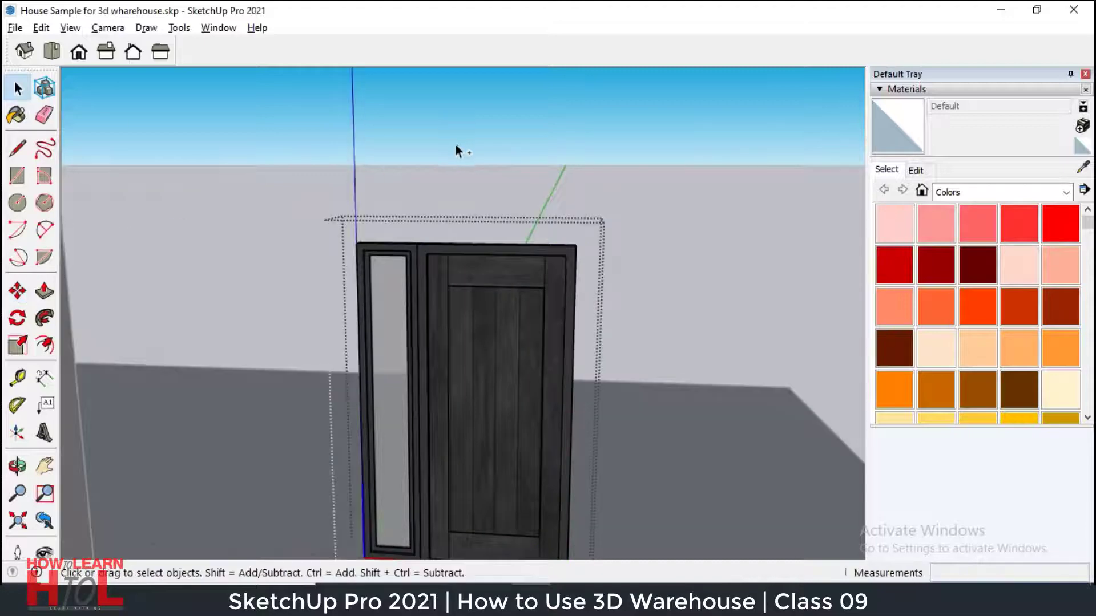
pyautogui.doubleClick(444, 170)
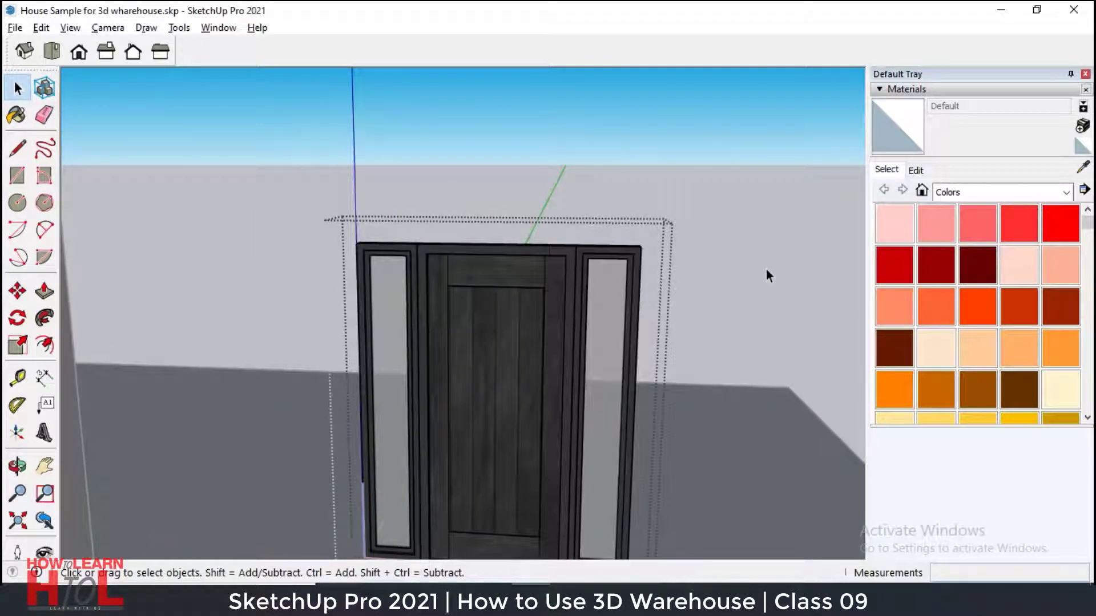
# Rotate the complete door with both sidelights by -90 degrees about a vertical axis at its base.
pyautogui.scroll(-3, 638, 351)
pyautogui.scroll(1, 592, 371)
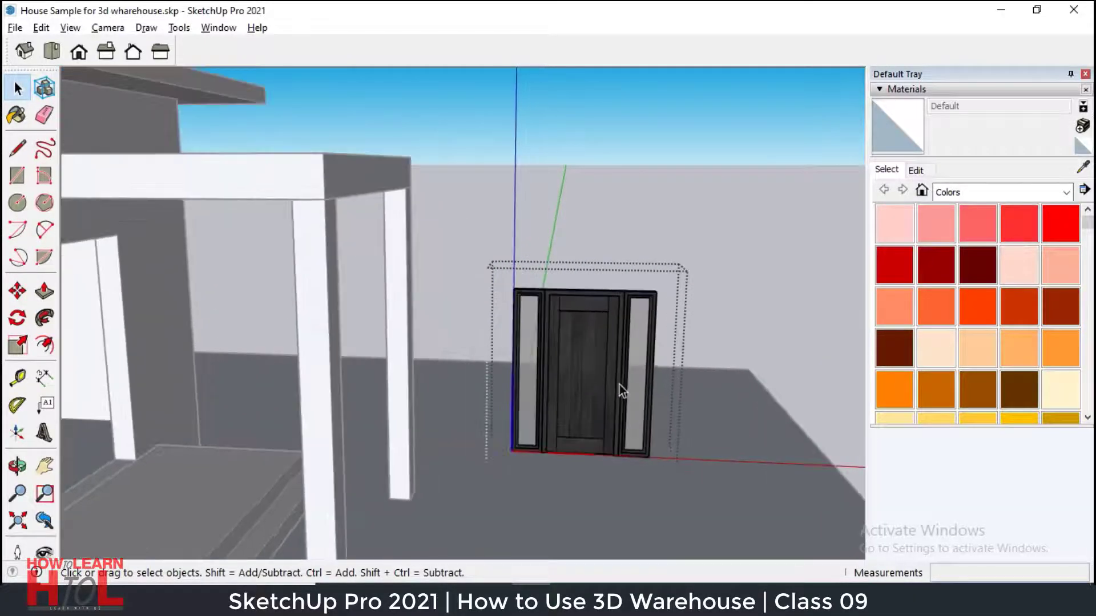
pyautogui.scroll(-1, 619, 385)
pyautogui.scroll(2, 615, 388)
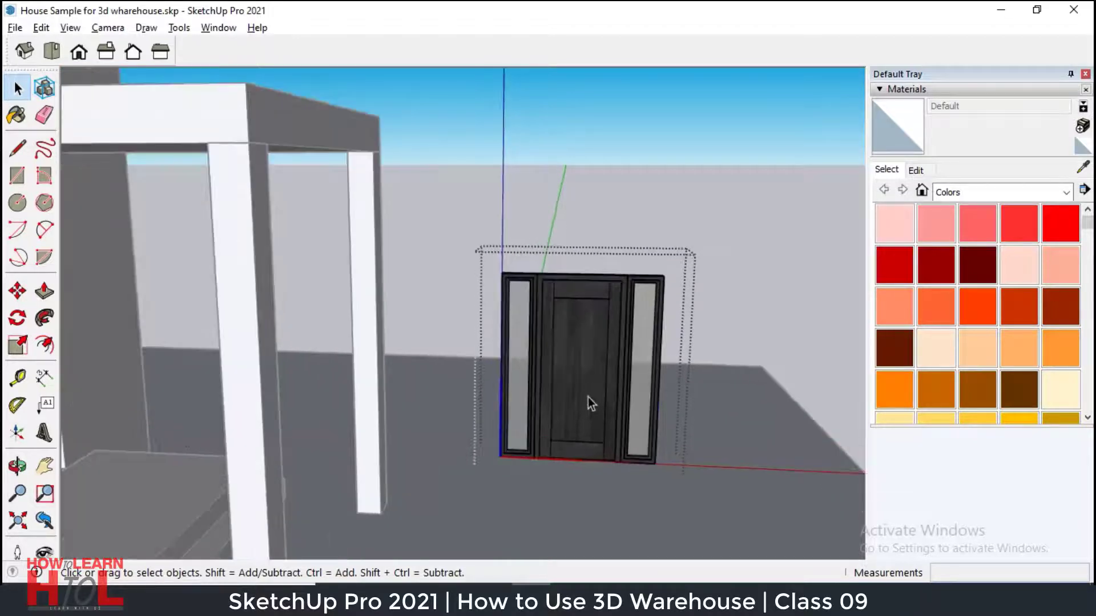
pyautogui.click(587, 403)
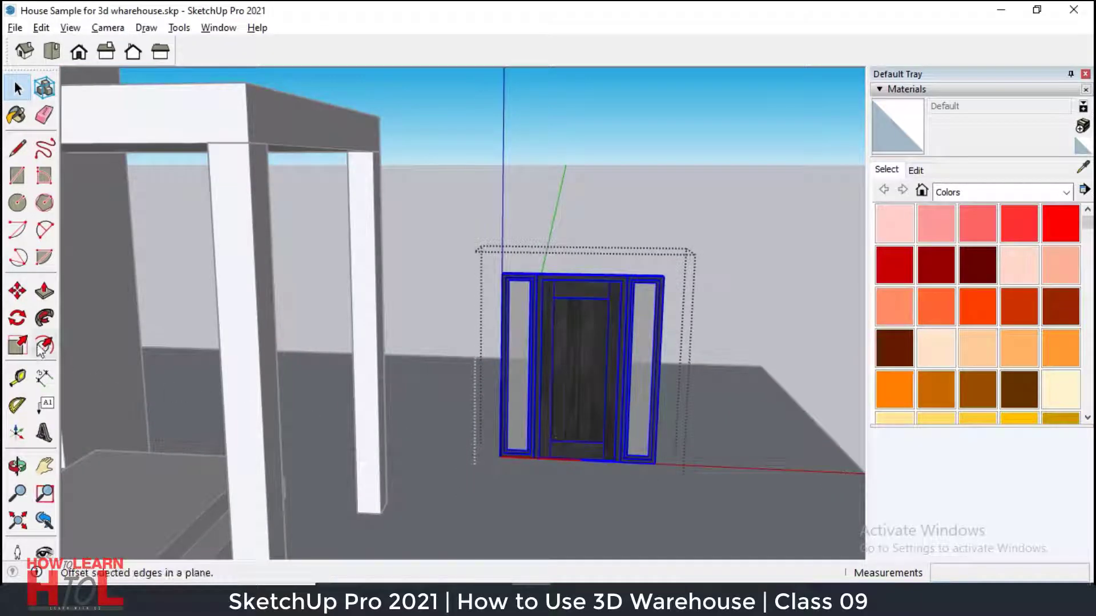
pyautogui.click(17, 319)
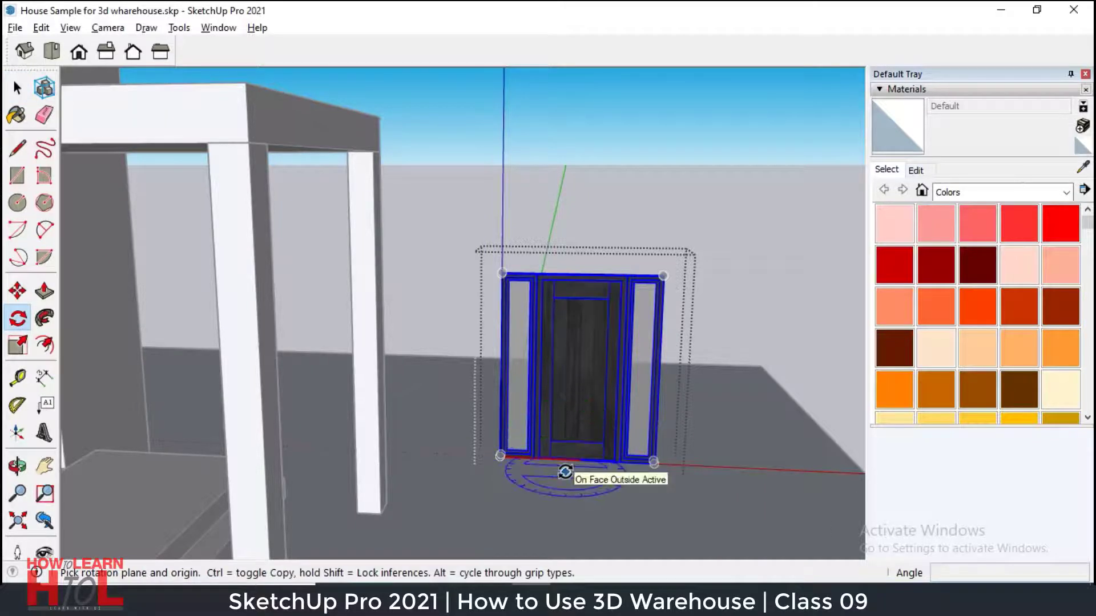
pyautogui.click(565, 472)
pyautogui.click(678, 476)
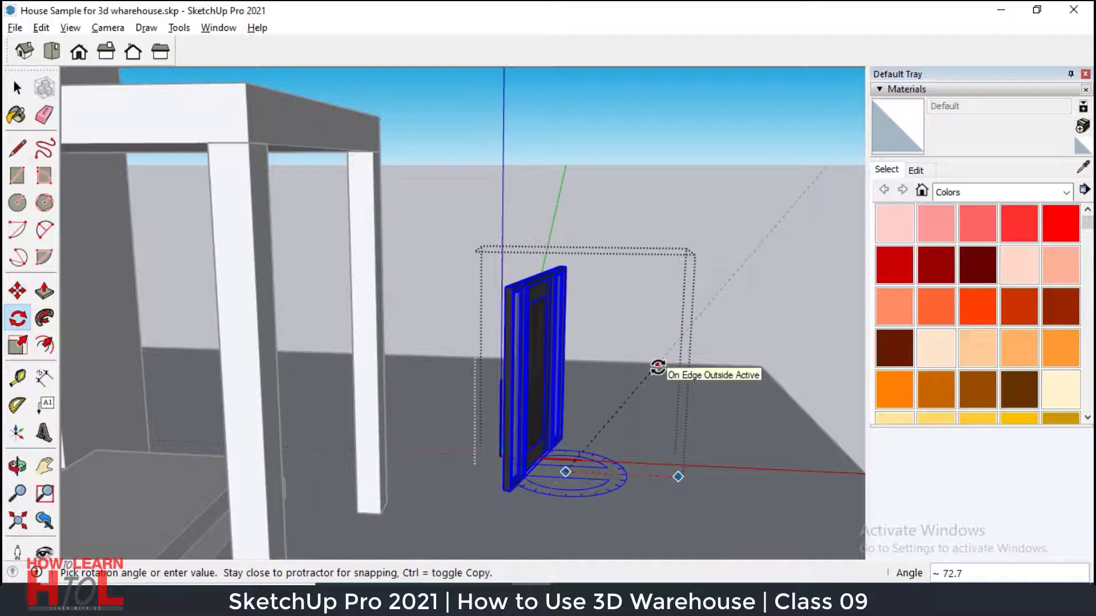
pyautogui.press('Return')
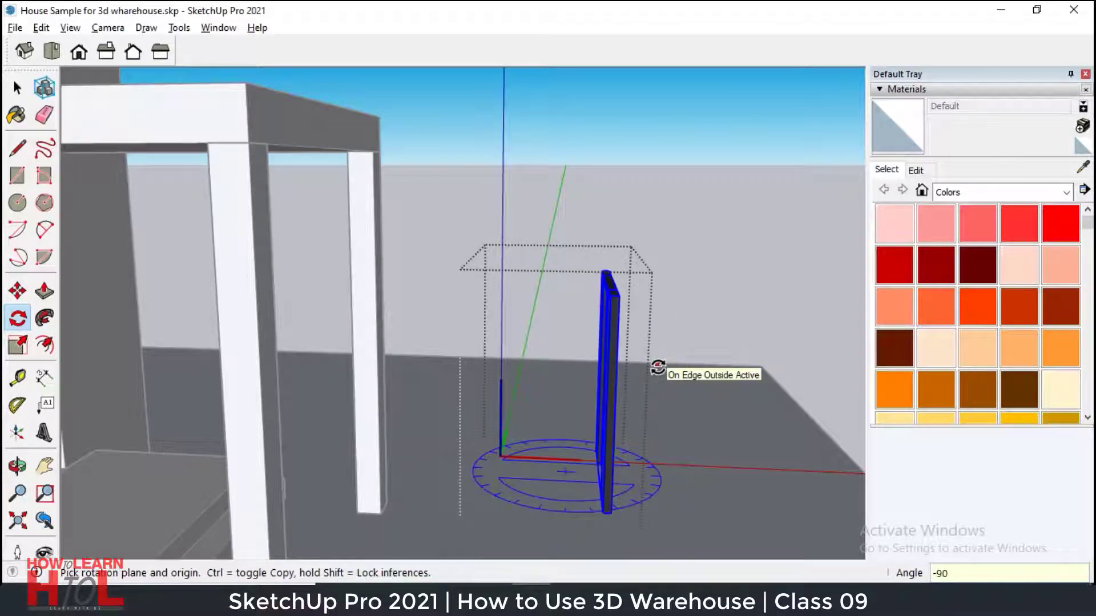
pyautogui.press('space')
# Compare the rotated door with the porch entrance, leave the component's editing mode and select the whole door.
pyautogui.scroll(-5, 431, 456)
pyautogui.moveTo(431, 457); pyautogui.dragTo(492, 447, button='middle')
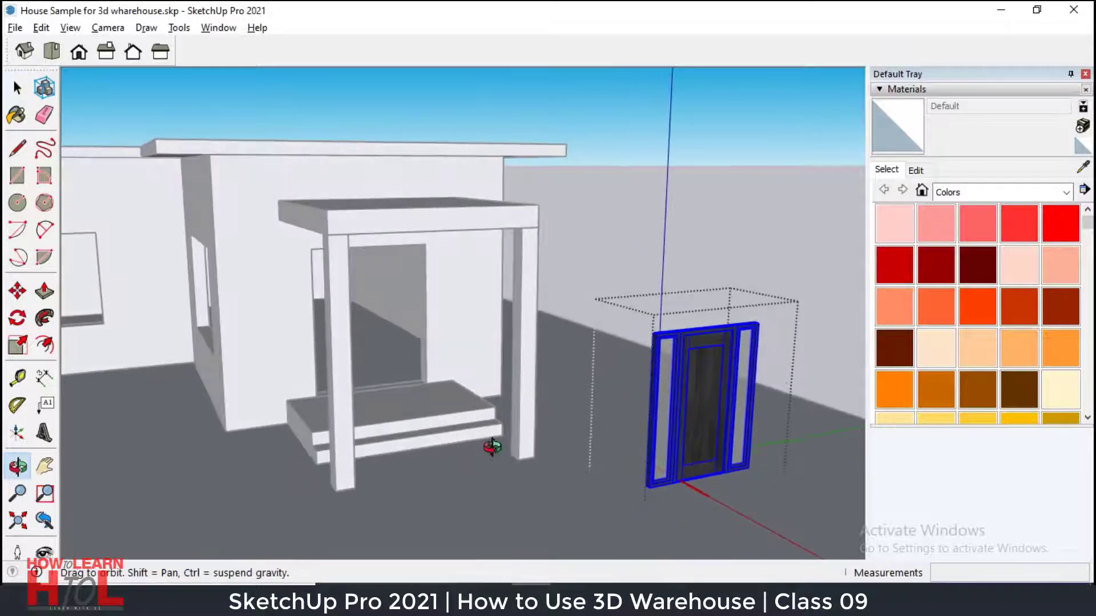
pyautogui.scroll(5, 540, 454)
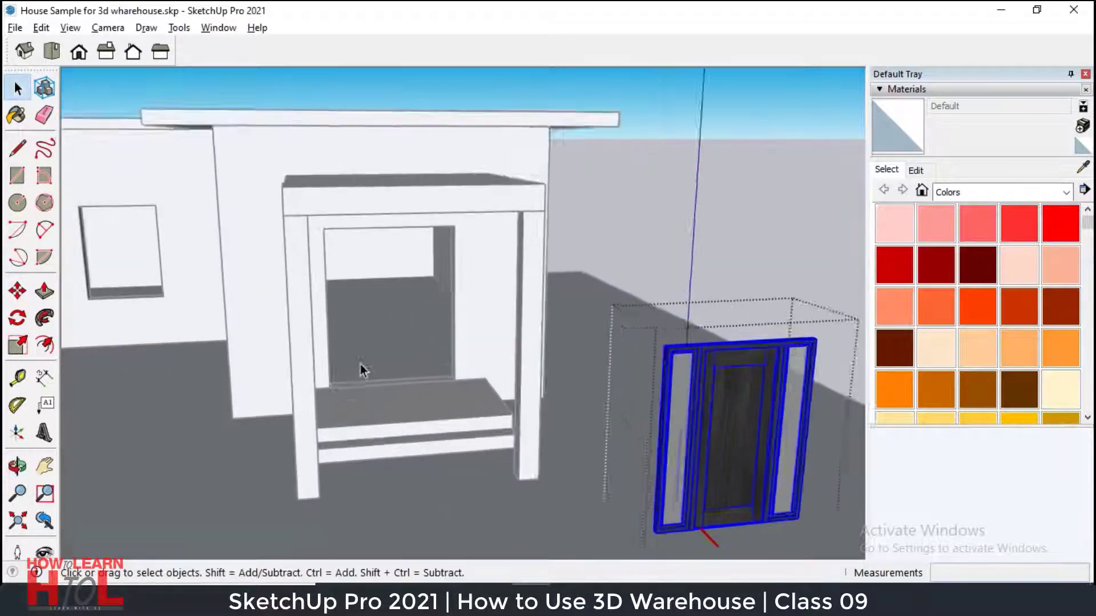
pyautogui.moveTo(361, 372); pyautogui.dragTo(318, 404, button='middle')
pyautogui.scroll(-3, 403, 463)
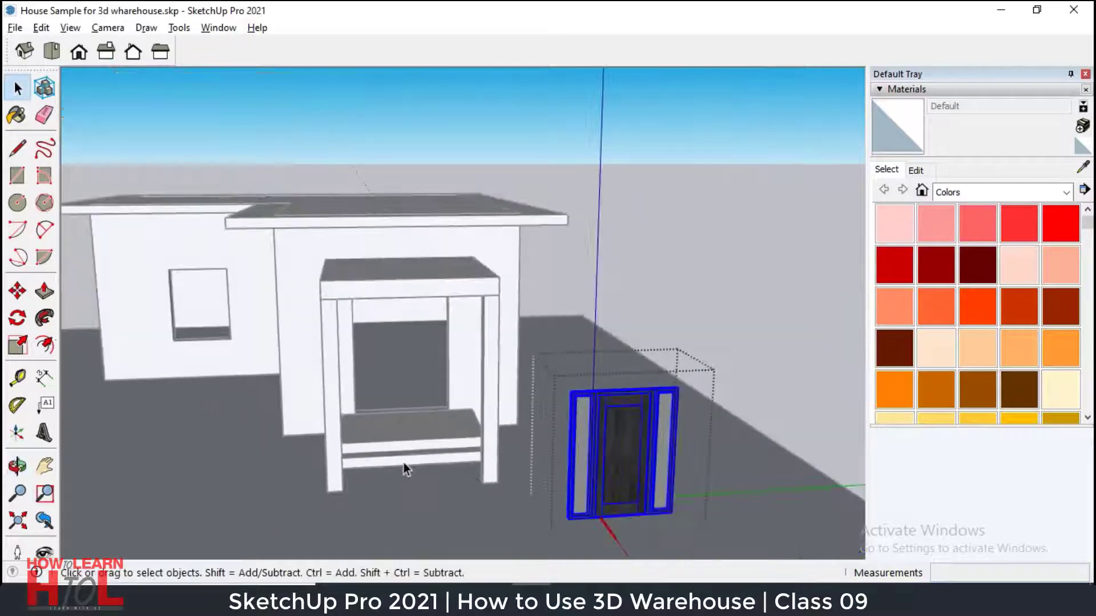
pyautogui.click(759, 427)
pyautogui.click(645, 429)
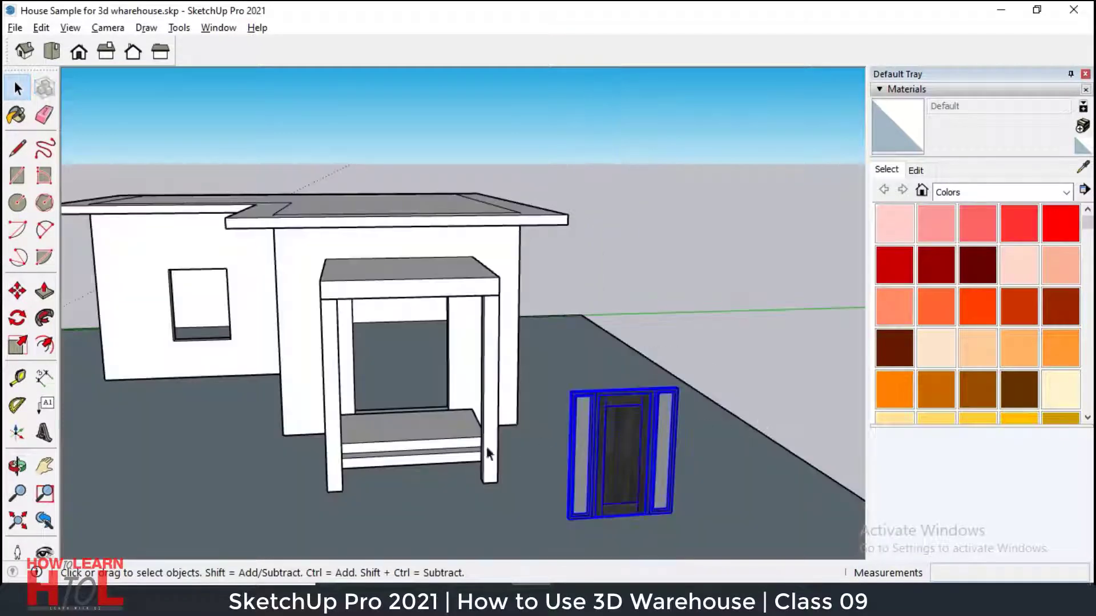
# Move the selected door by its lower corner onto the bottom corner of the entrance opening behind the porch.
pyautogui.moveTo(486, 446); pyautogui.dragTo(458, 459, button='middle')
pyautogui.scroll(2, 463, 417)
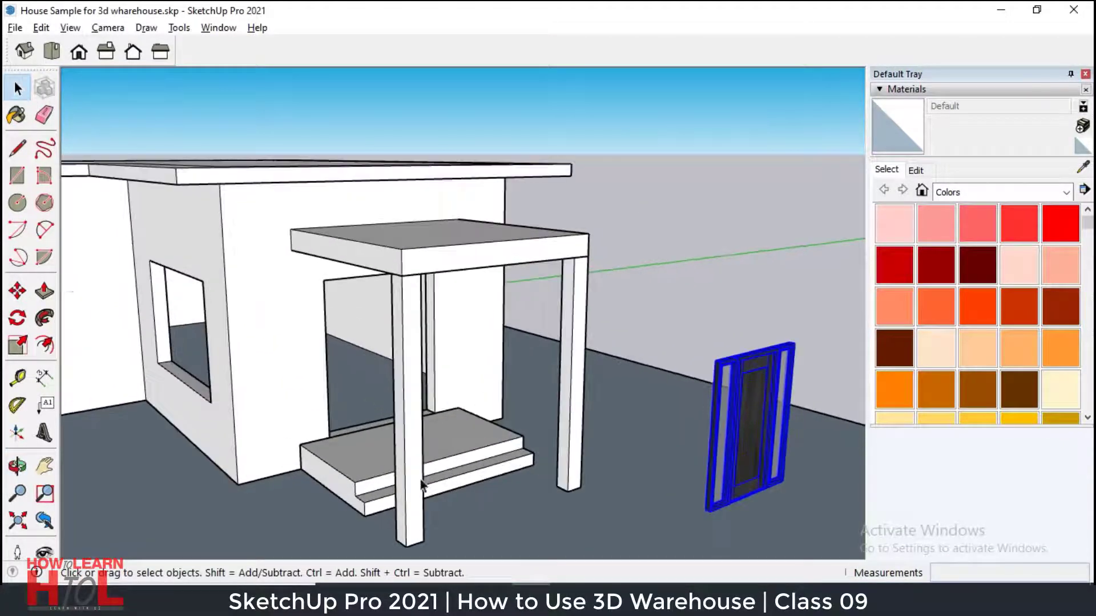
pyautogui.click(18, 291)
pyautogui.click(710, 513)
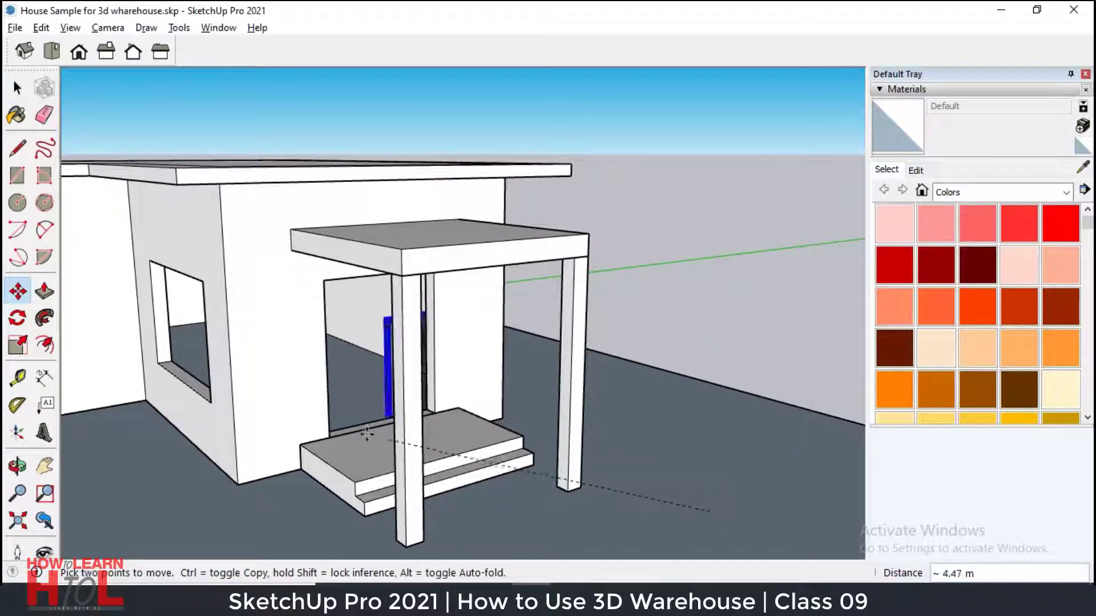
pyautogui.click(330, 435)
# Scale the door's width along the green axis until it reaches the far side of the entrance opening.
pyautogui.moveTo(553, 496); pyautogui.dragTo(594, 345, button='middle')
pyautogui.scroll(4, 366, 367)
pyautogui.scroll(2, 413, 348)
pyautogui.scroll(2, 446, 283)
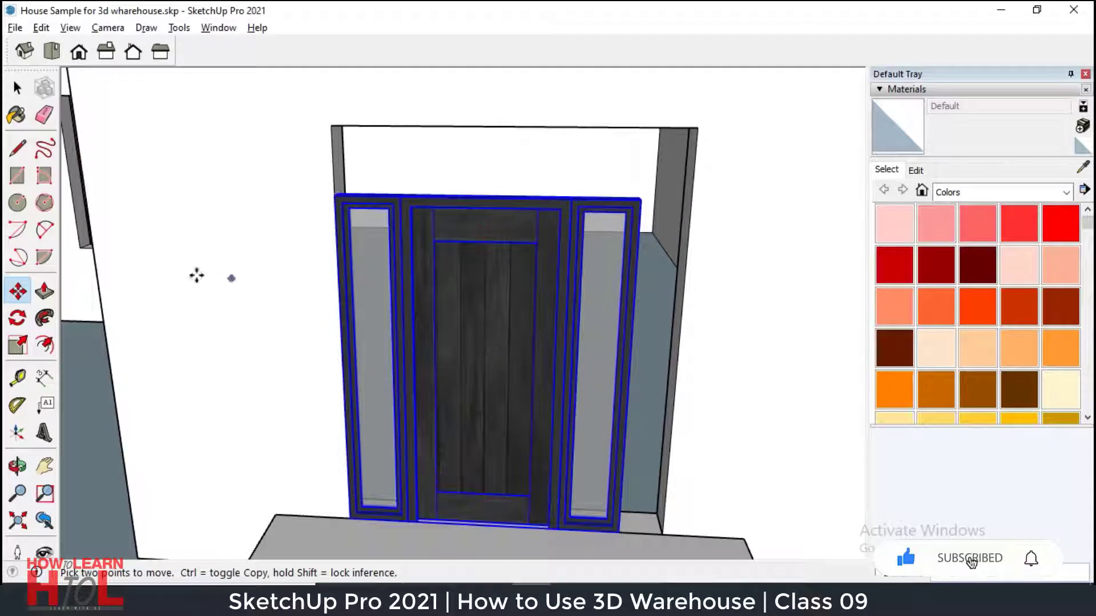
pyautogui.click(17, 346)
pyautogui.moveTo(612, 355); pyautogui.dragTo(594, 415, button='middle')
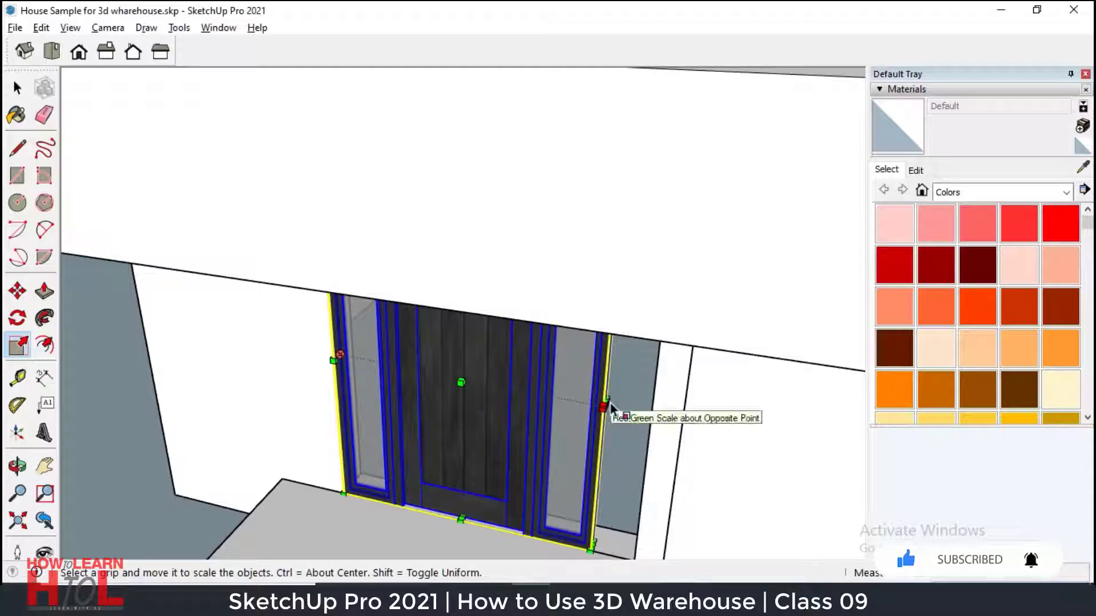
pyautogui.scroll(5, 609, 404)
pyautogui.moveTo(562, 425); pyautogui.dragTo(675, 442)
pyautogui.scroll(-5, 806, 540)
# Scale the door's height from its top middle grip up to the top edge of the entrance opening.
pyautogui.scroll(10, 670, 325)
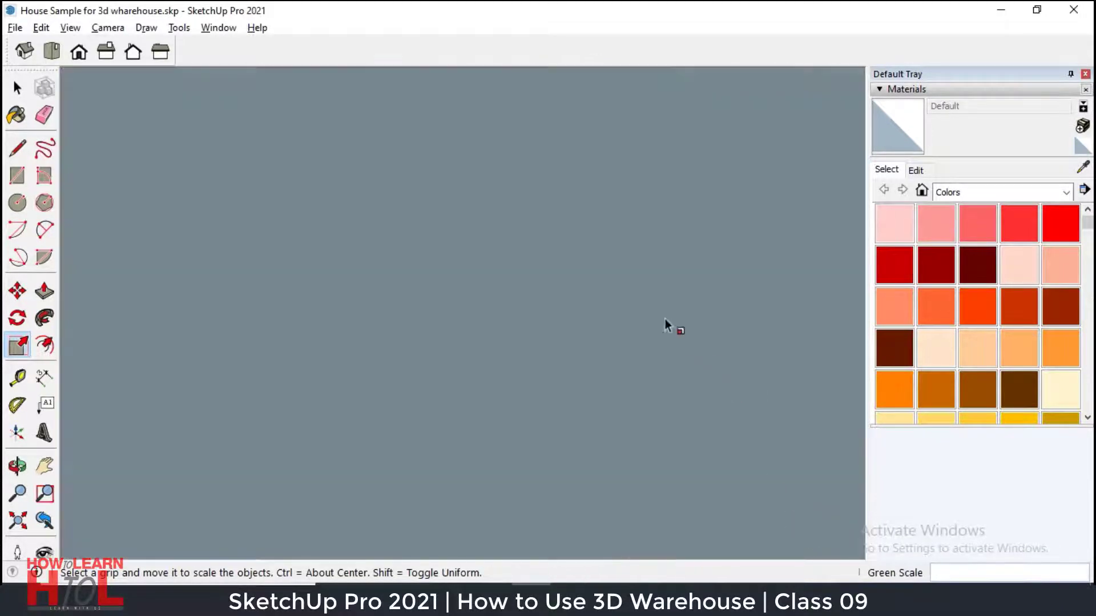
pyautogui.scroll(-6, 548, 382)
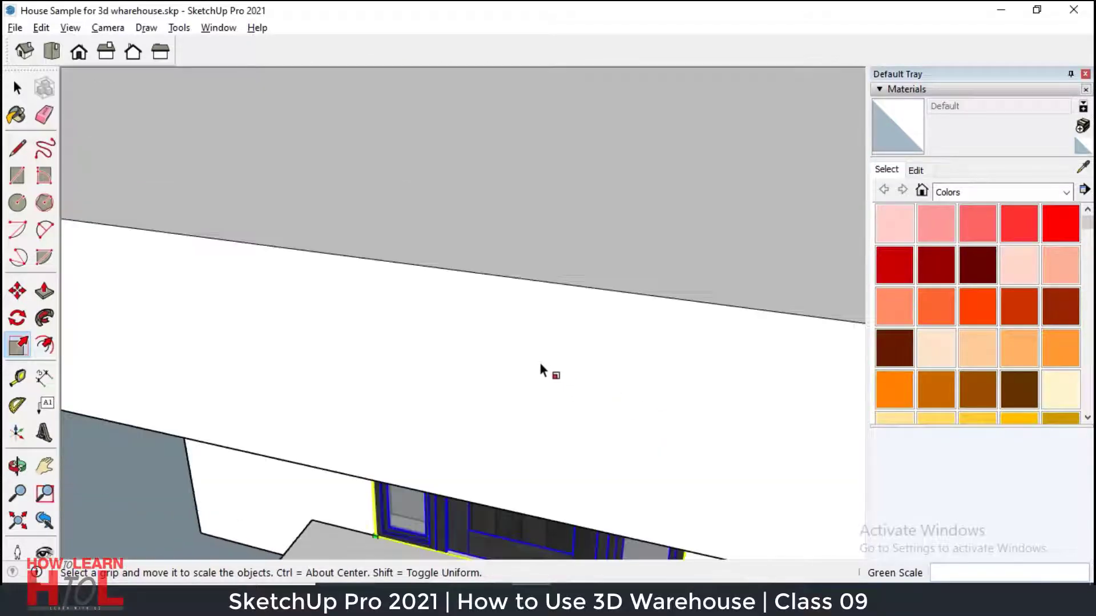
pyautogui.moveTo(531, 395); pyautogui.dragTo(535, 426, button='middle')
pyautogui.scroll(10, 447, 540)
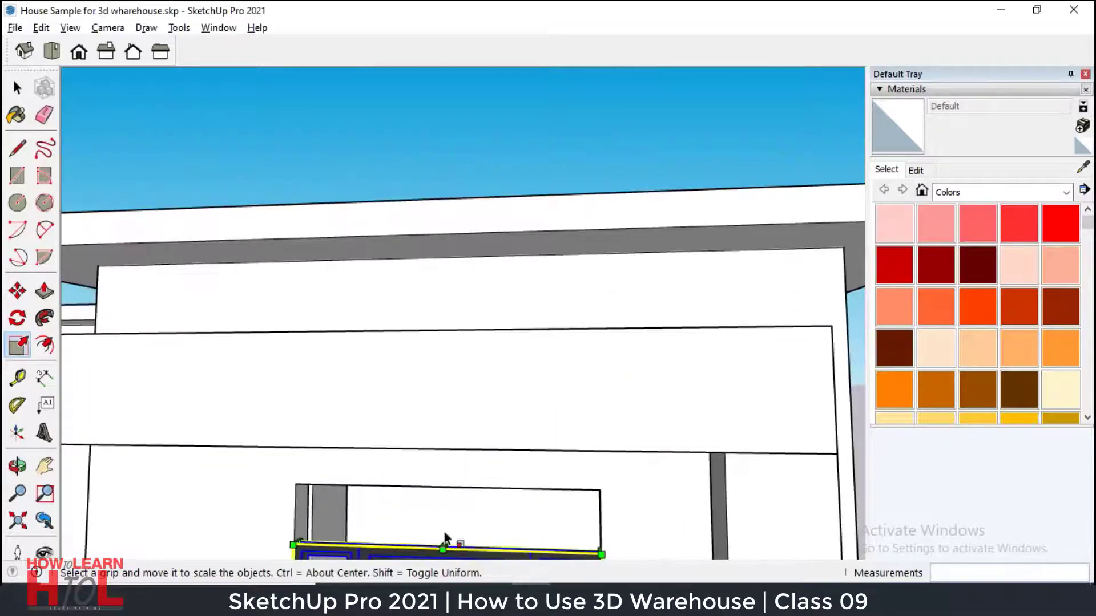
pyautogui.scroll(-6, 539, 382)
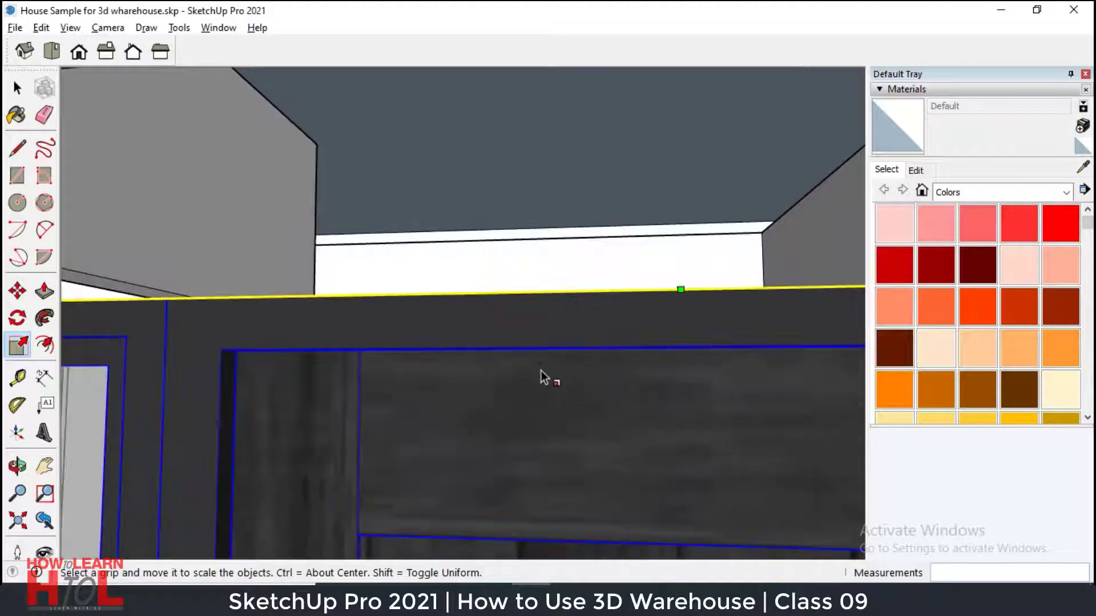
pyautogui.moveTo(541, 377); pyautogui.dragTo(507, 445, button='middle')
pyautogui.scroll(-2, 510, 445)
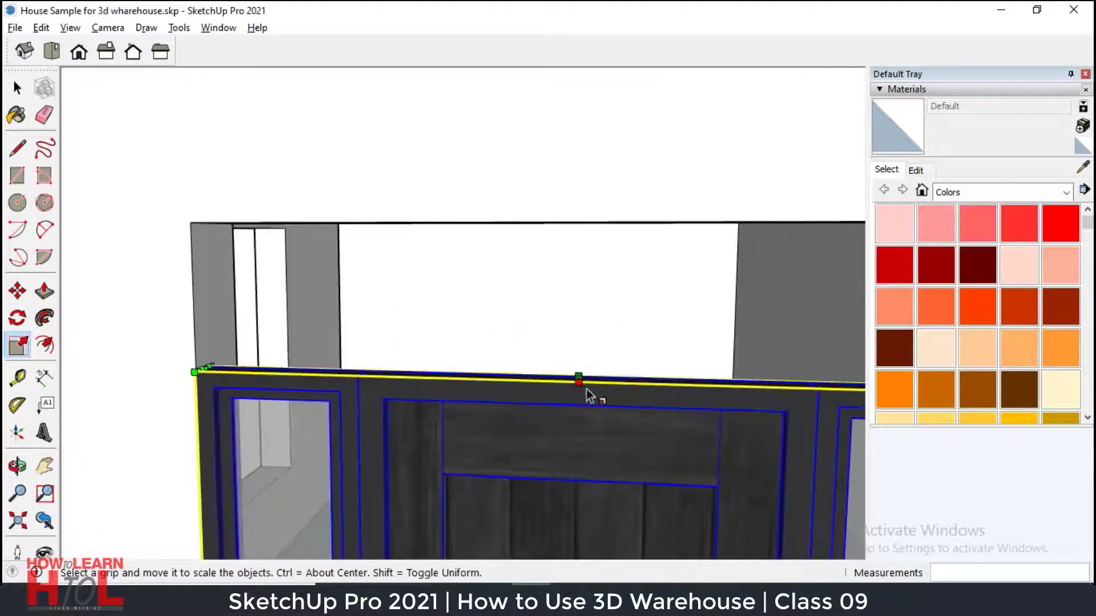
pyautogui.moveTo(632, 408); pyautogui.dragTo(512, 454, button='middle')
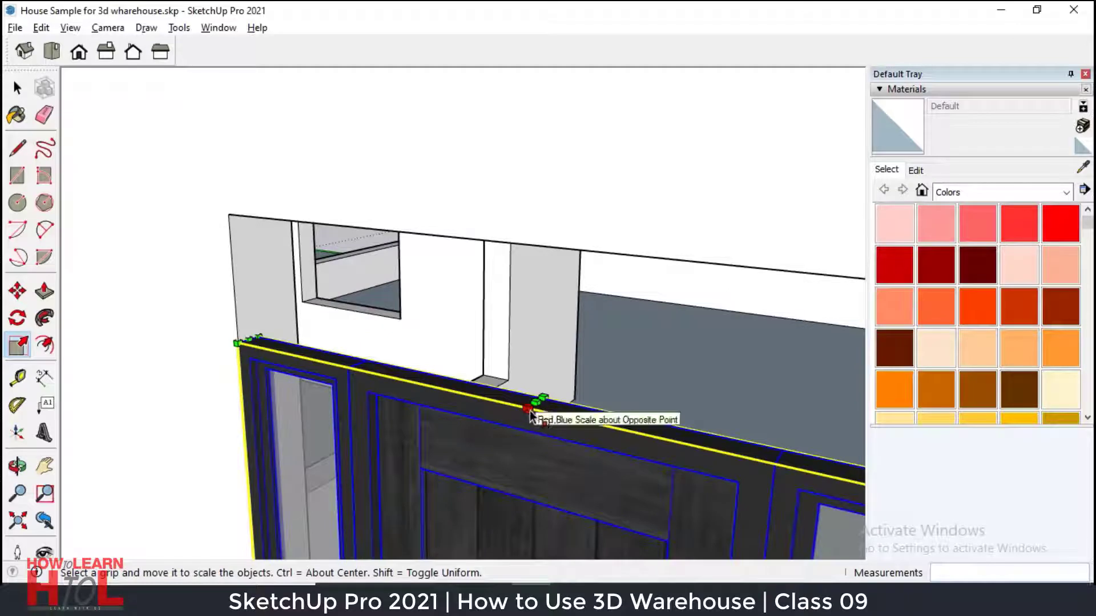
pyautogui.moveTo(541, 402); pyautogui.dragTo(567, 313)
pyautogui.press('Escape')
pyautogui.moveTo(536, 404); pyautogui.dragTo(584, 245)
pyautogui.moveTo(521, 306); pyautogui.dragTo(797, 371, button='middle')
pyautogui.scroll(-6, 797, 371)
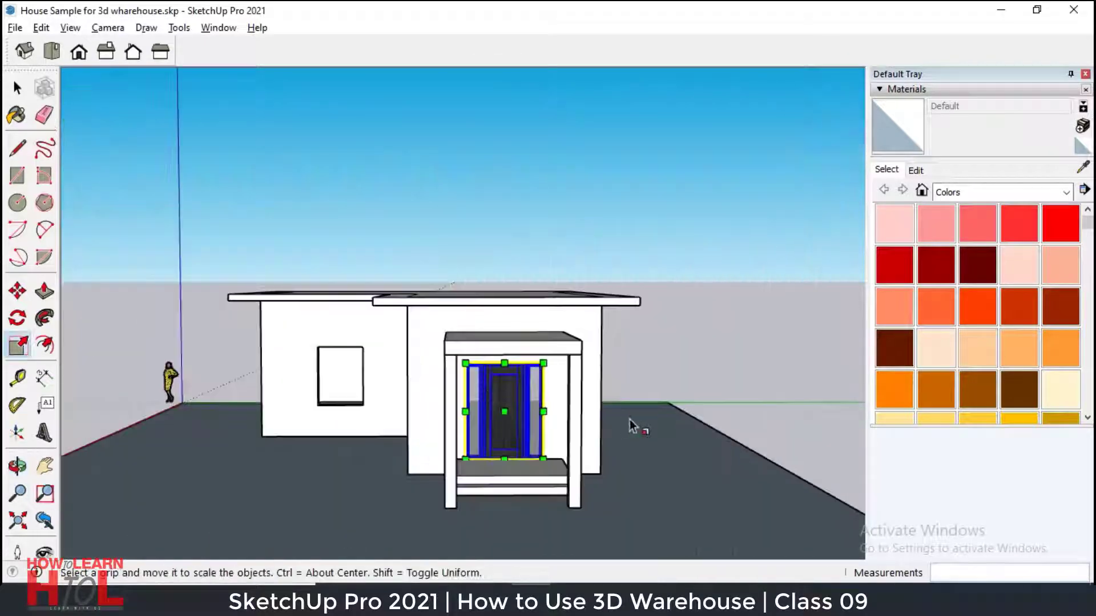
# Deselect the door and examine how it sits in the entrance opening from the front and the side.
pyautogui.scroll(2, 631, 426)
pyautogui.press('space')
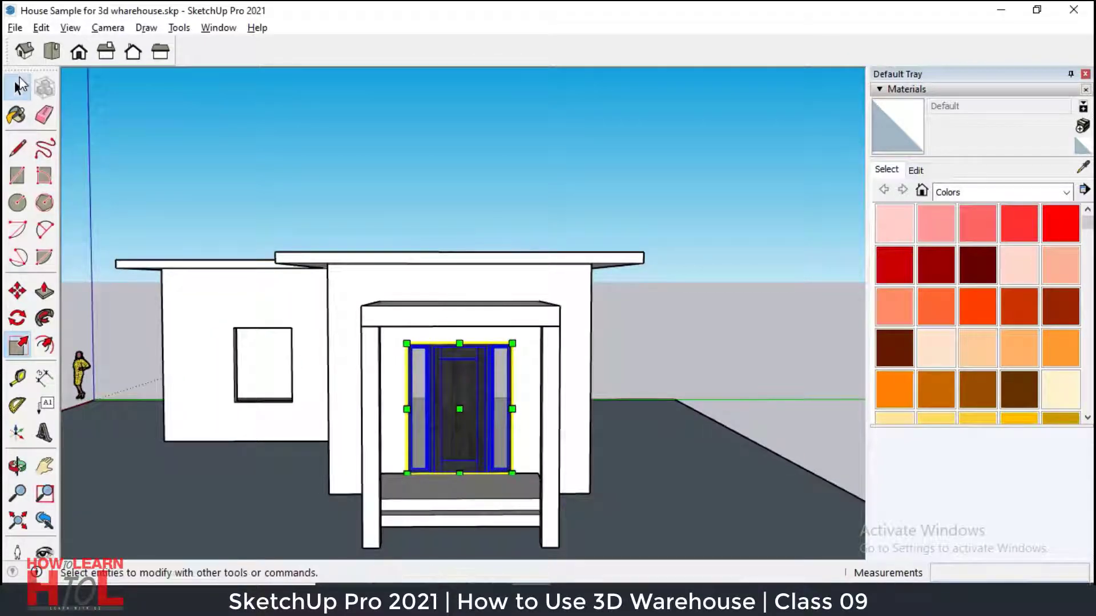
pyautogui.click(637, 392)
pyautogui.scroll(2, 406, 417)
pyautogui.moveTo(405, 416); pyautogui.dragTo(229, 446, button='middle')
pyautogui.moveTo(465, 435); pyautogui.dragTo(542, 425, button='middle')
pyautogui.moveTo(351, 410); pyautogui.dragTo(477, 398, button='middle')
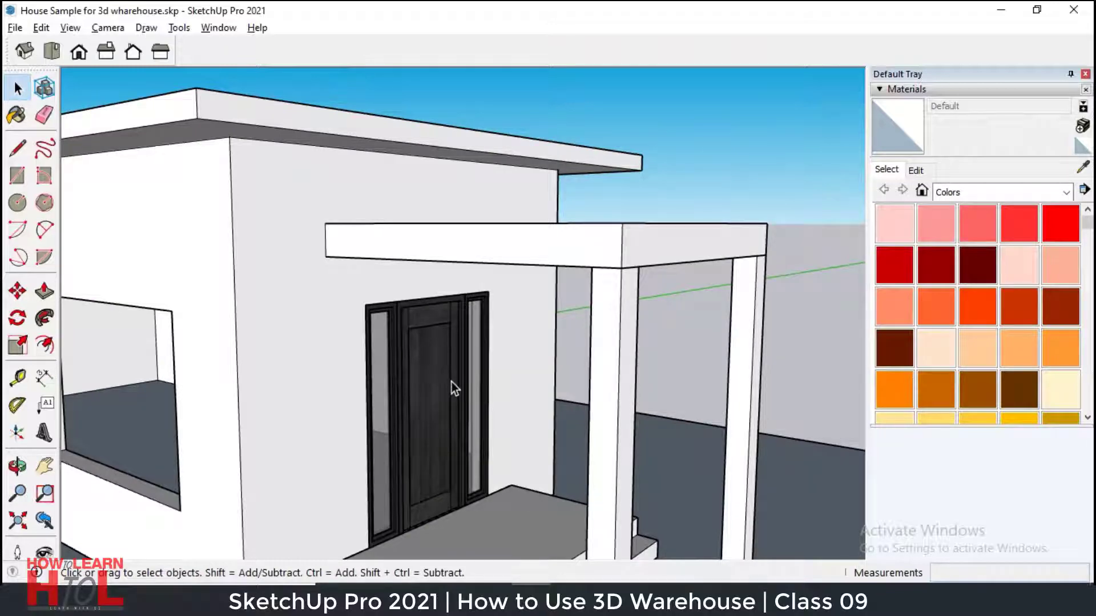
pyautogui.scroll(-2, 451, 382)
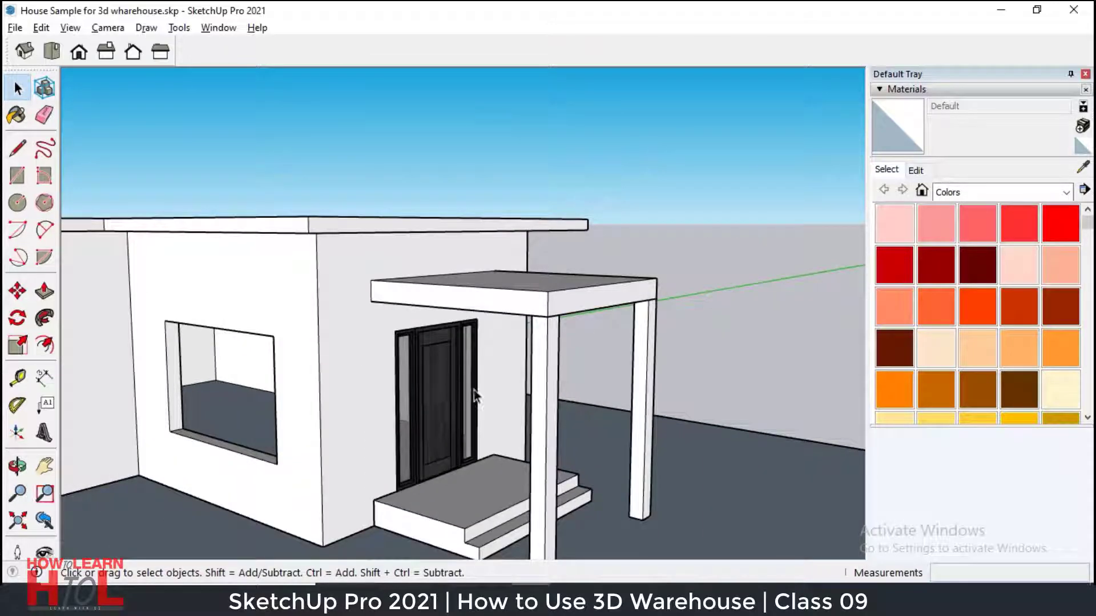
pyautogui.scroll(-3, 556, 381)
pyautogui.moveTo(329, 405); pyautogui.dragTo(336, 375, button='middle')
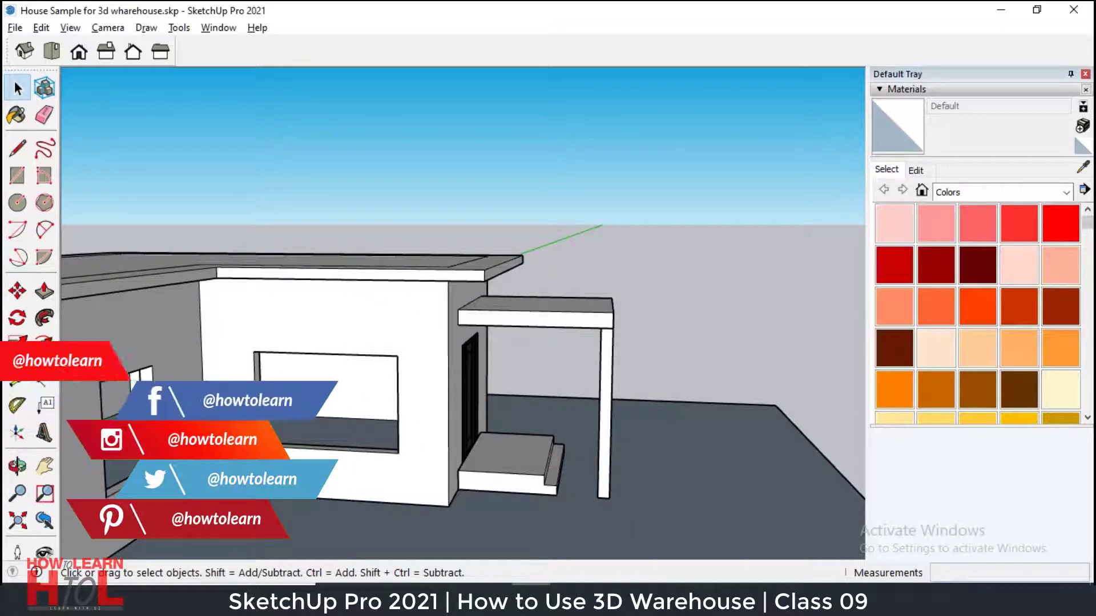
# Switch to 3D Warehouse in the browser and look through the "windows" results for a model suiting the house's wide window opening.
pyautogui.click(529, 577)
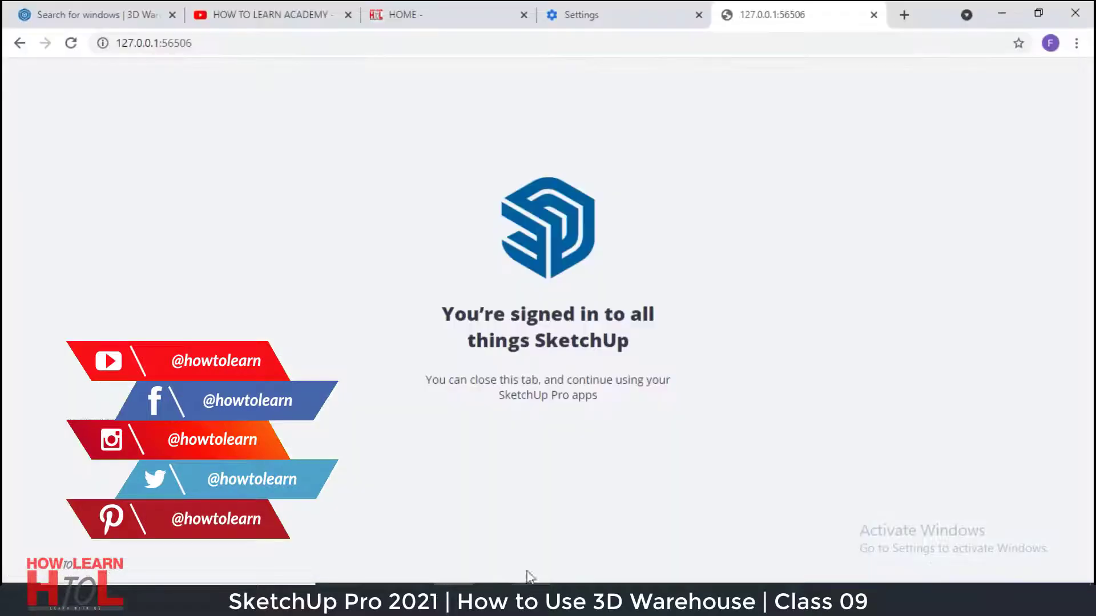
pyautogui.click(94, 15)
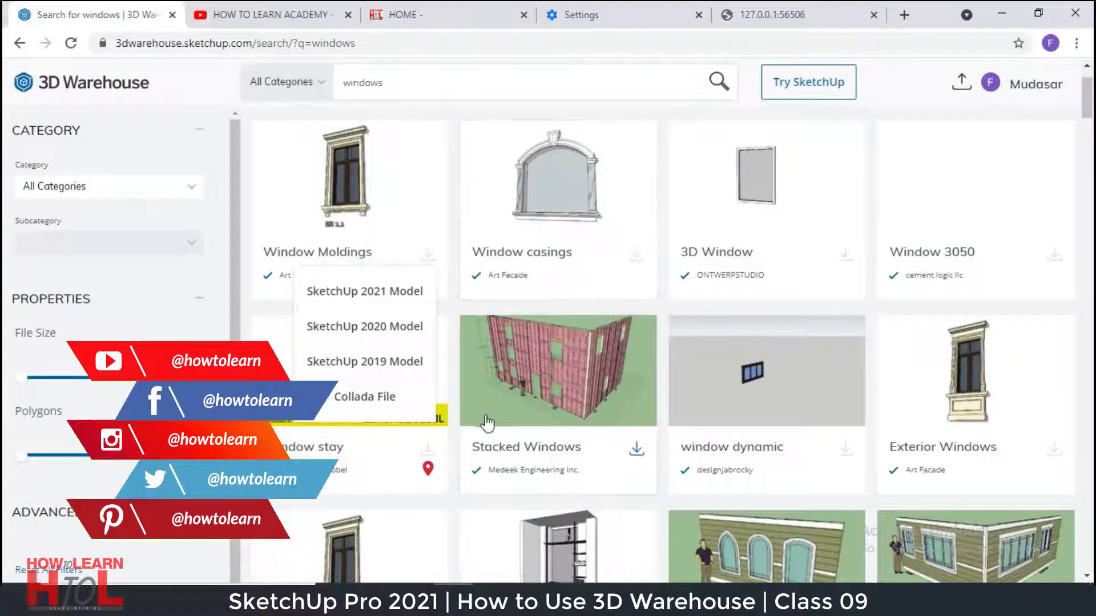
pyautogui.scroll(-10, 403, 416)
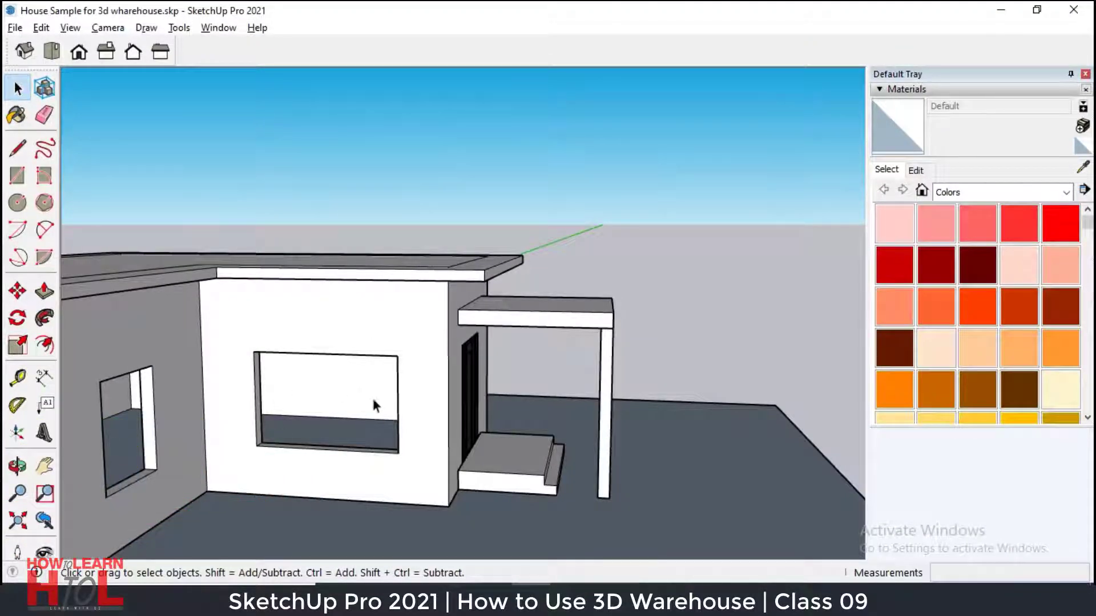
pyautogui.moveTo(335, 418); pyautogui.dragTo(291, 400, button='middle')
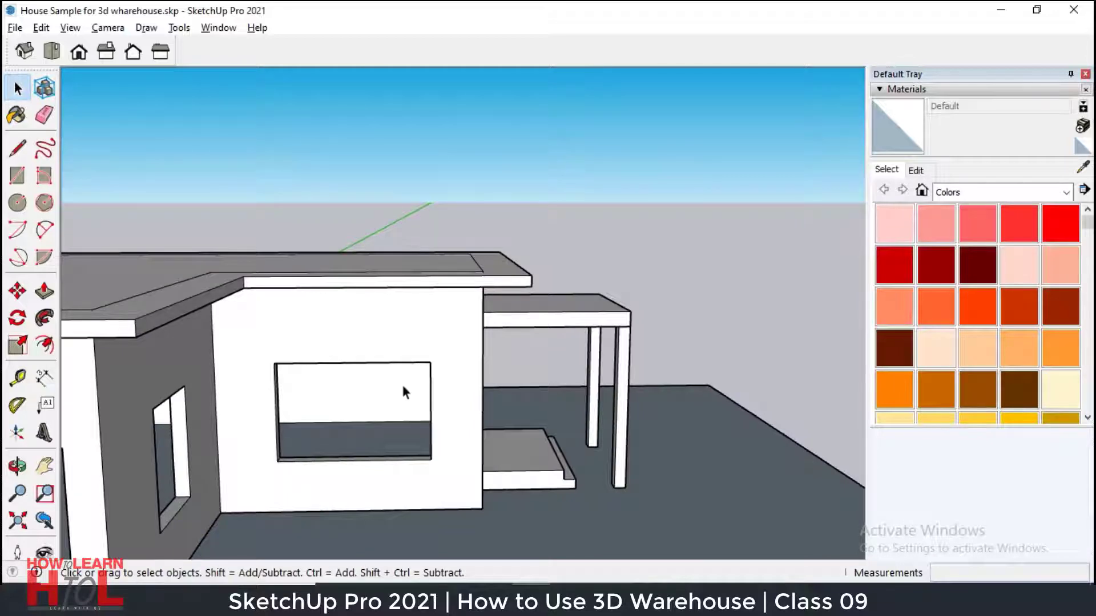
pyautogui.hotkey('alt', 'Tab')
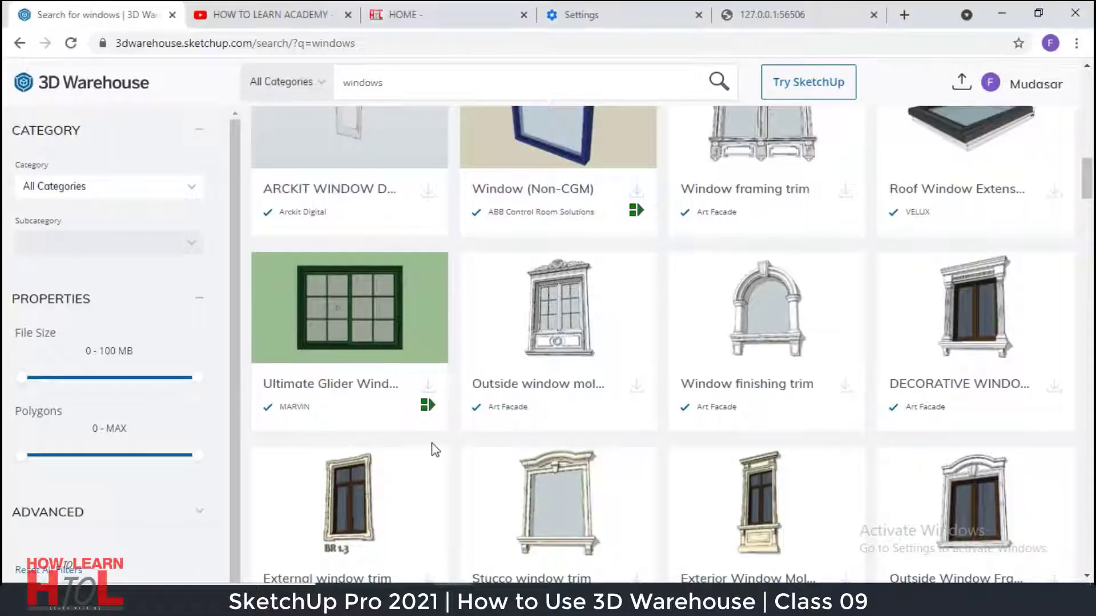
pyautogui.scroll(-10, 435, 450)
pyautogui.scroll(-15, 437, 451)
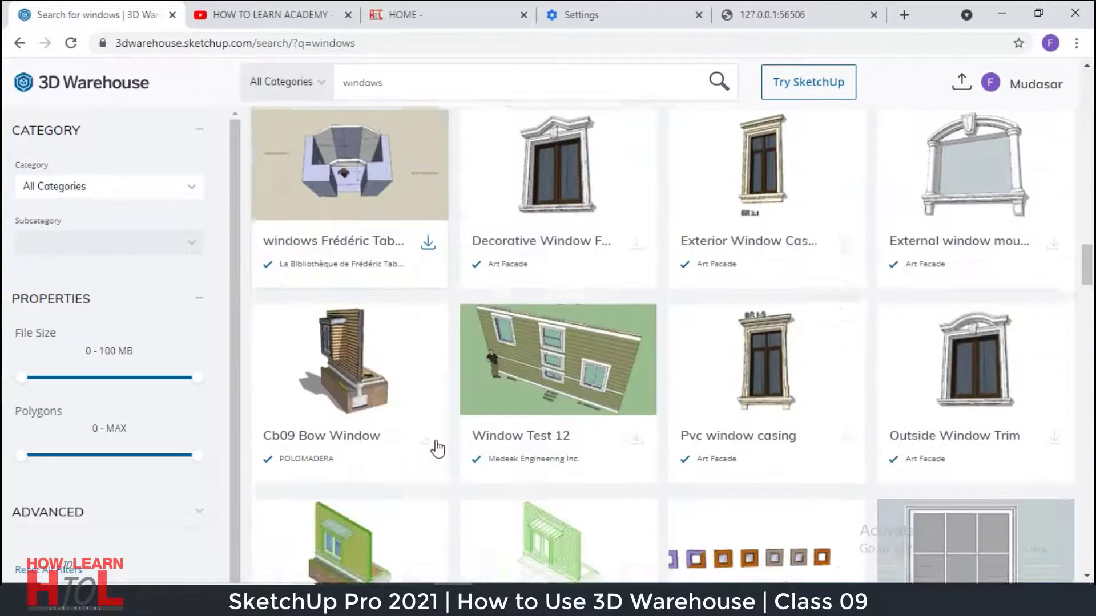
pyautogui.scroll(-20, 439, 447)
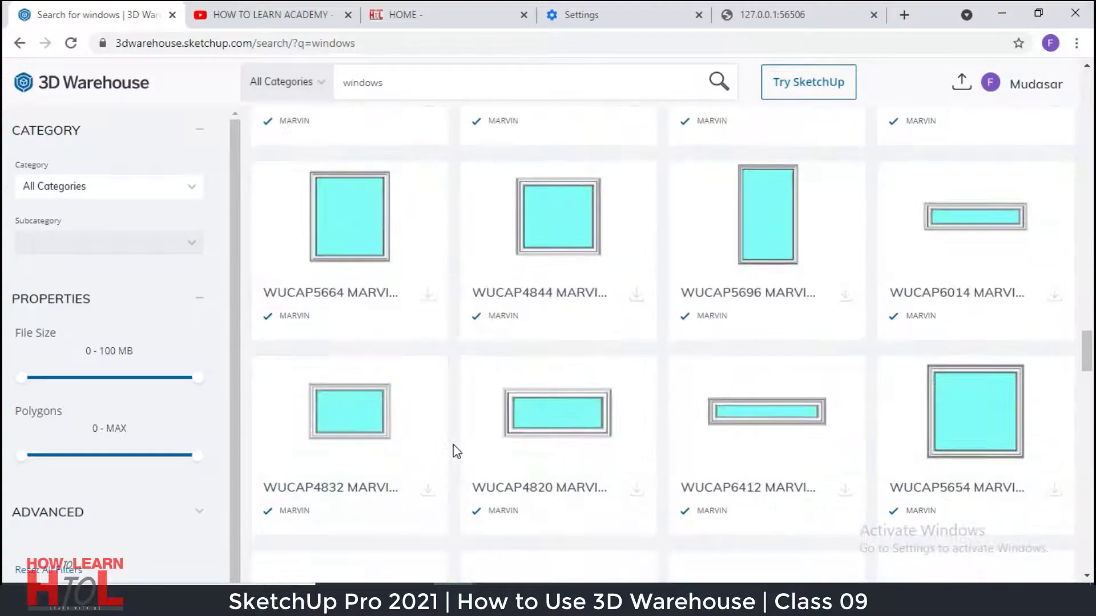
pyautogui.scroll(-10, 458, 452)
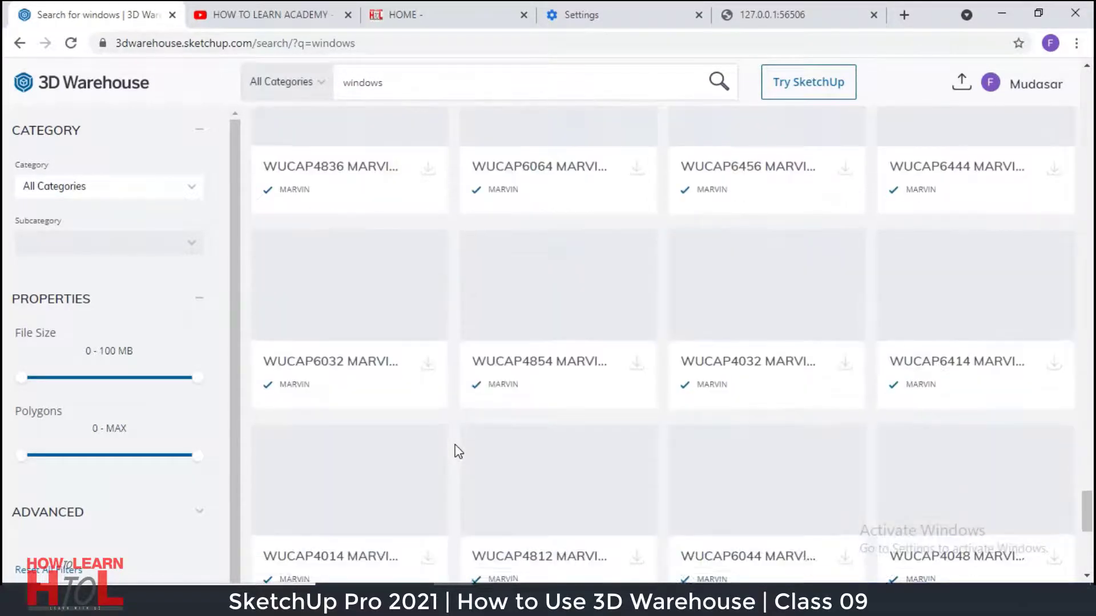
pyautogui.scroll(-5, 457, 452)
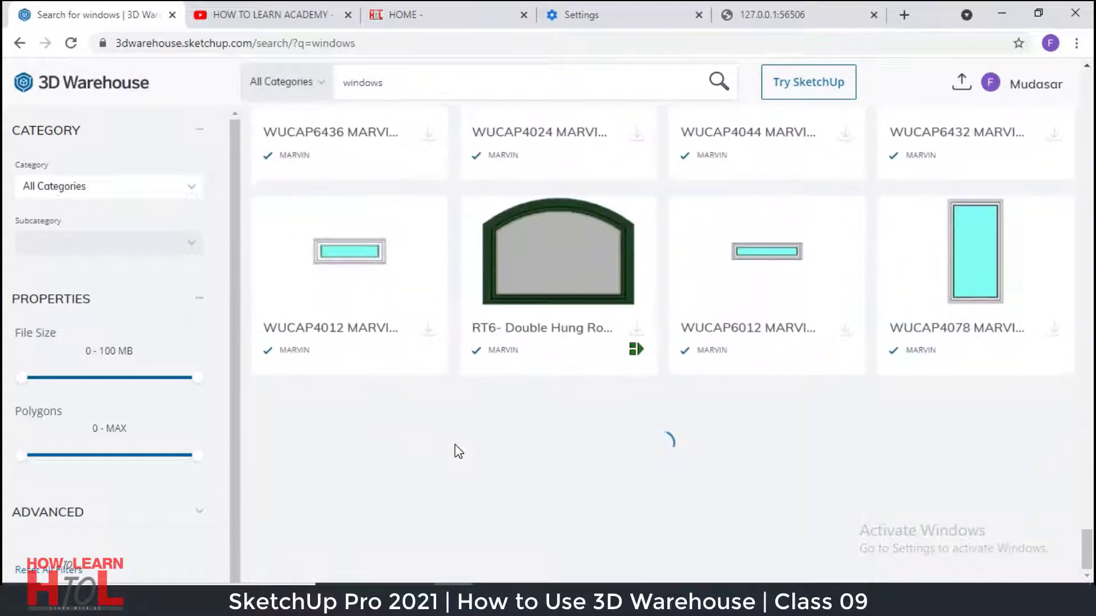
pyautogui.scroll(-10, 460, 434)
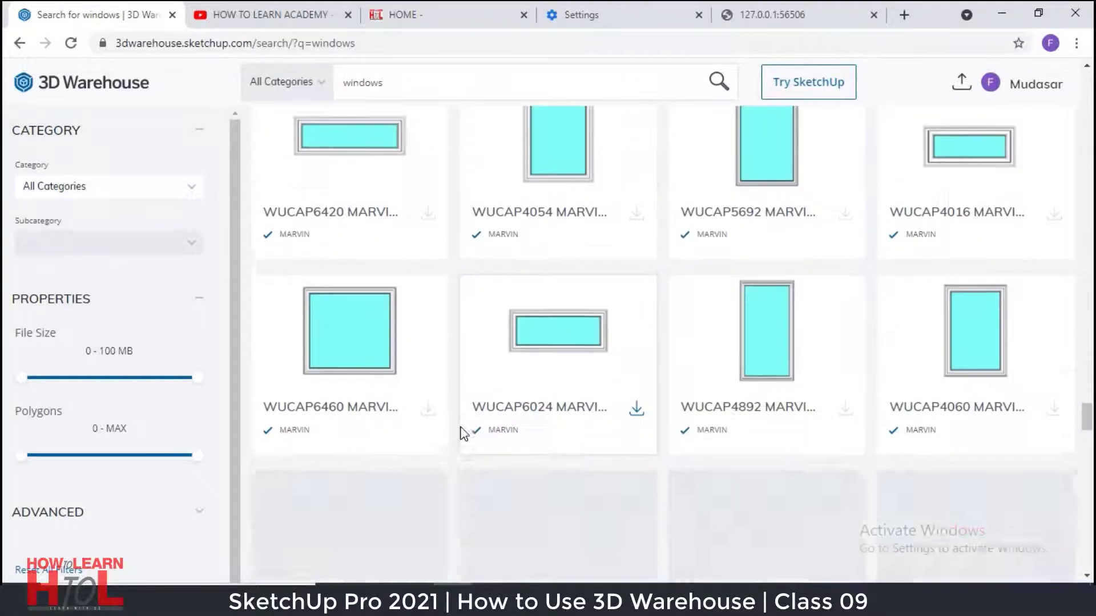
# Download the Triple Single Hung Window model by Medeek Engineering Inc. and show its file in the download folder.
pyautogui.scroll(3, 519, 447)
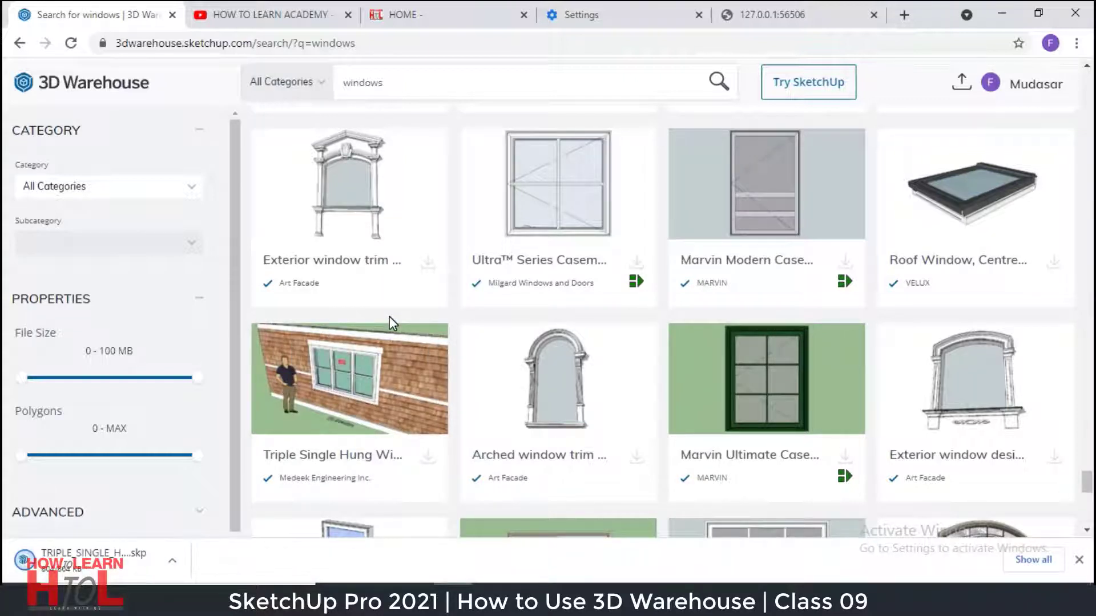
pyautogui.rightClick(112, 556)
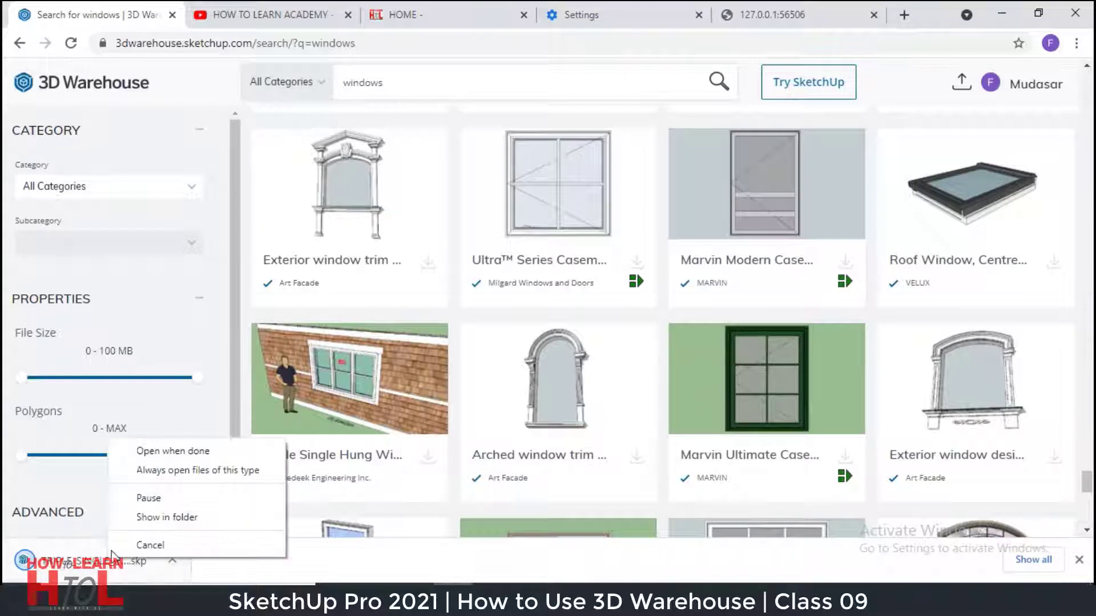
pyautogui.click(188, 520)
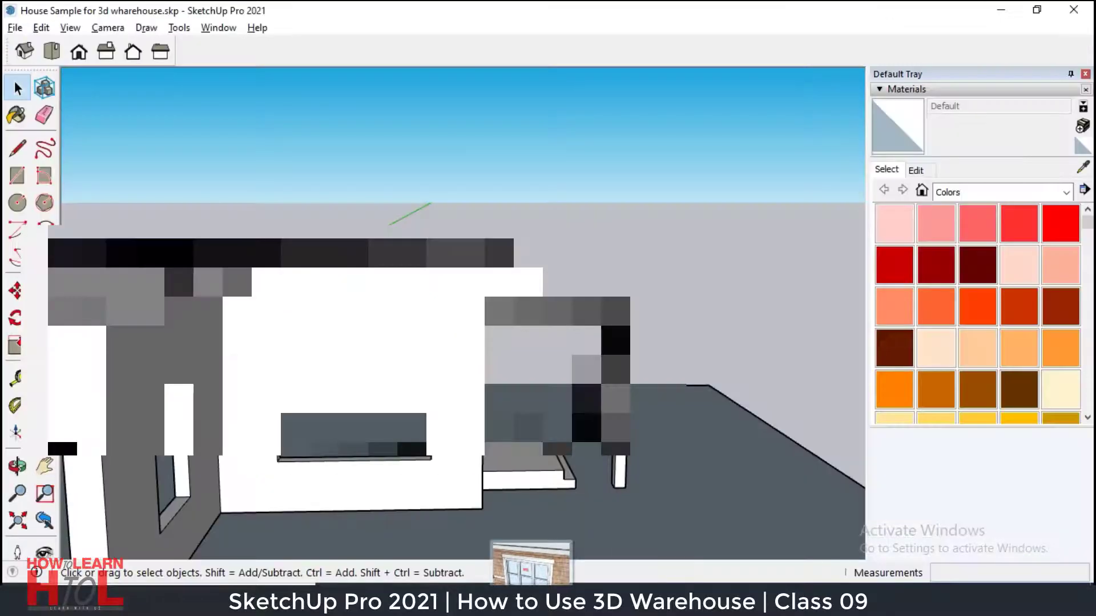
# Load the downloaded triple window file into the SketchUp house model and place it beside the porch.
pyautogui.moveTo(731, 424); pyautogui.dragTo(759, 385)
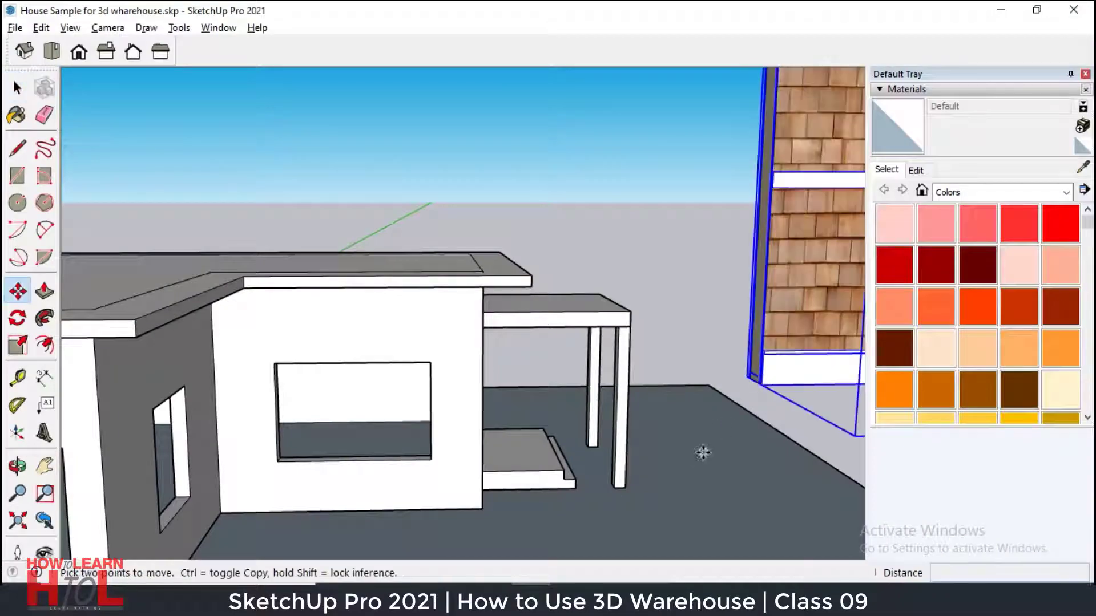
pyautogui.scroll(-10, 270, 504)
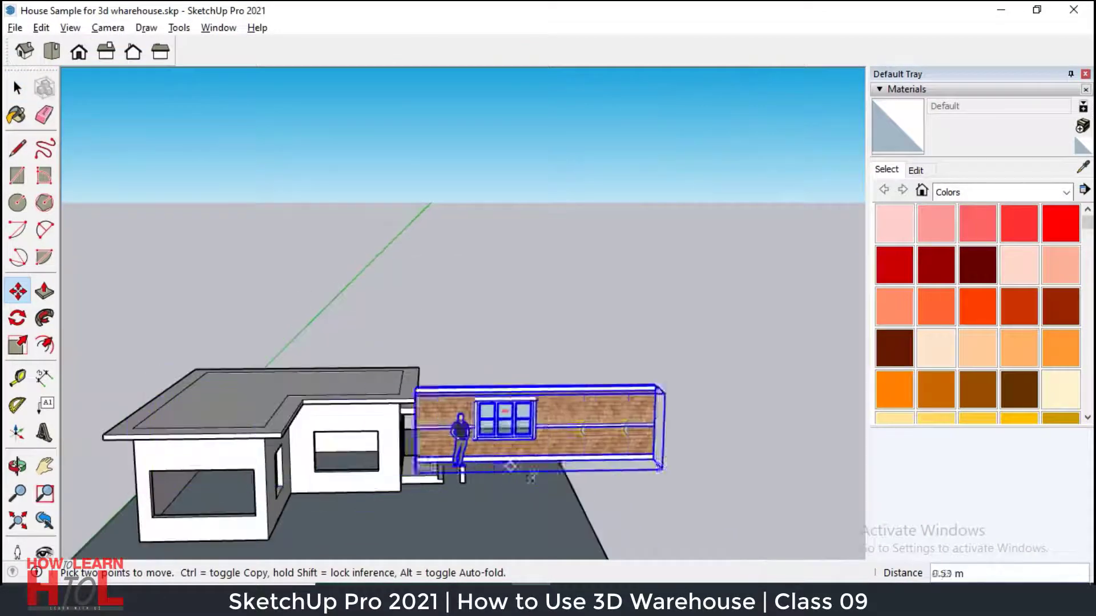
pyautogui.click(572, 463)
pyautogui.scroll(5, 605, 472)
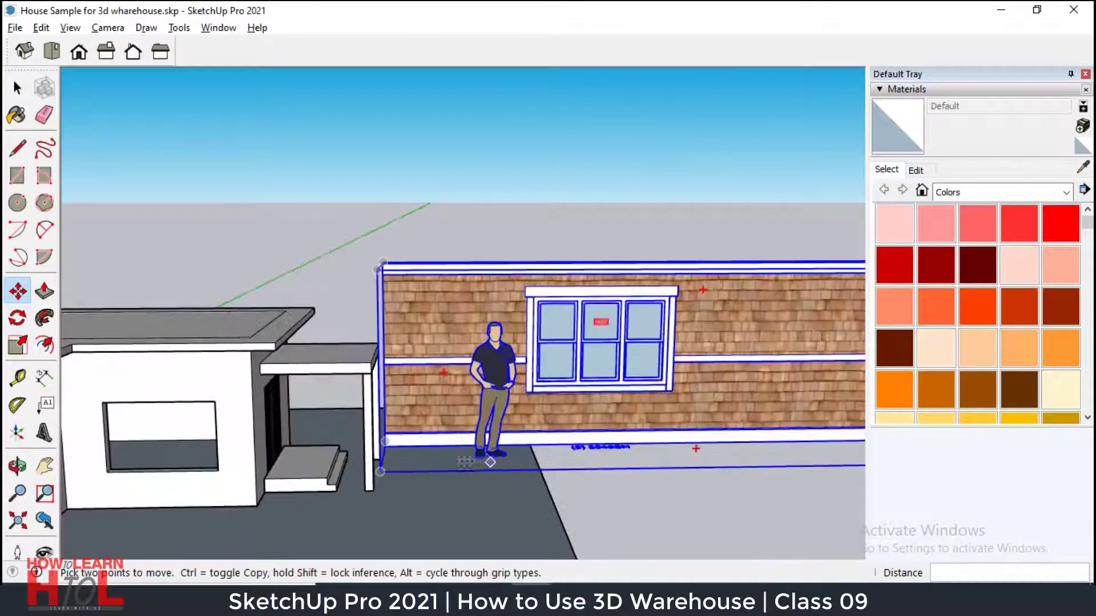
pyautogui.scroll(-5, 540, 417)
# Move the imported window wall section down from the air to ground level beside the porch.
pyautogui.moveTo(540, 417); pyautogui.dragTo(588, 519, button='middle')
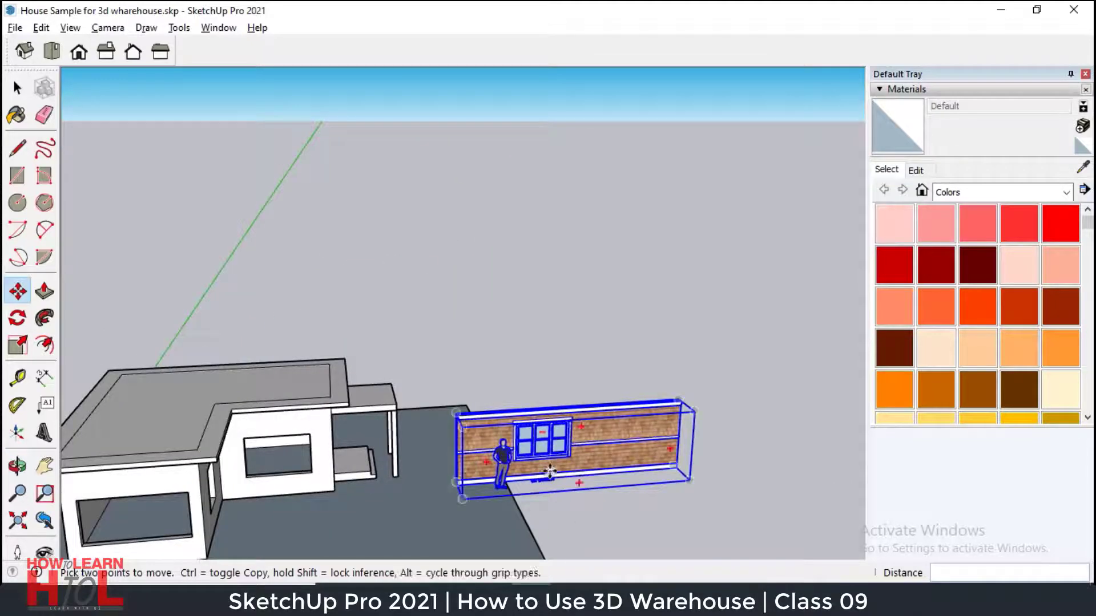
pyautogui.moveTo(489, 519); pyautogui.dragTo(412, 394, button='middle')
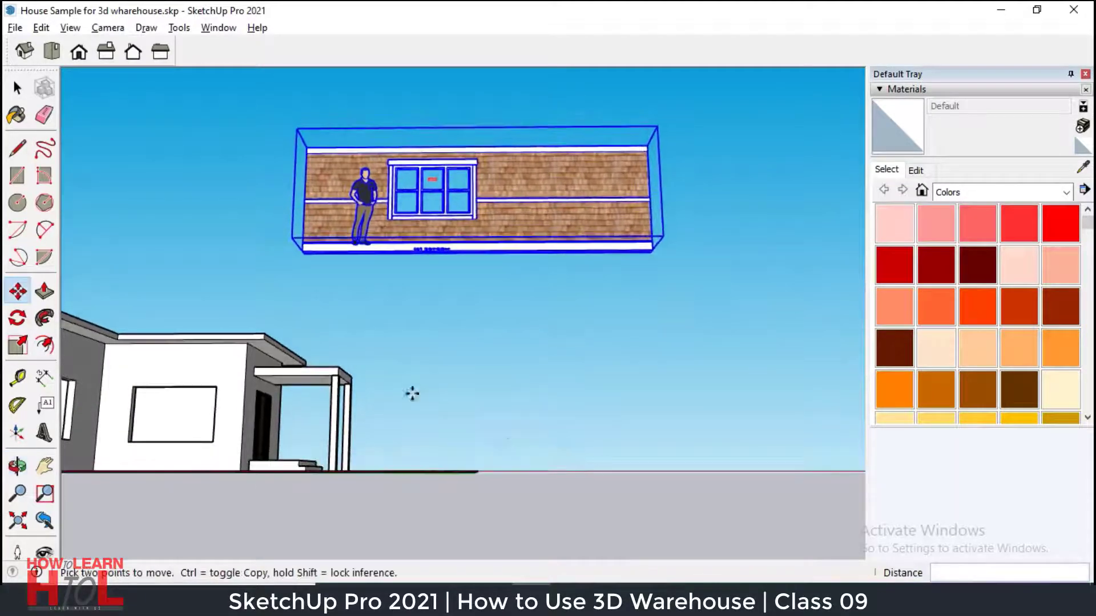
pyautogui.click(417, 214)
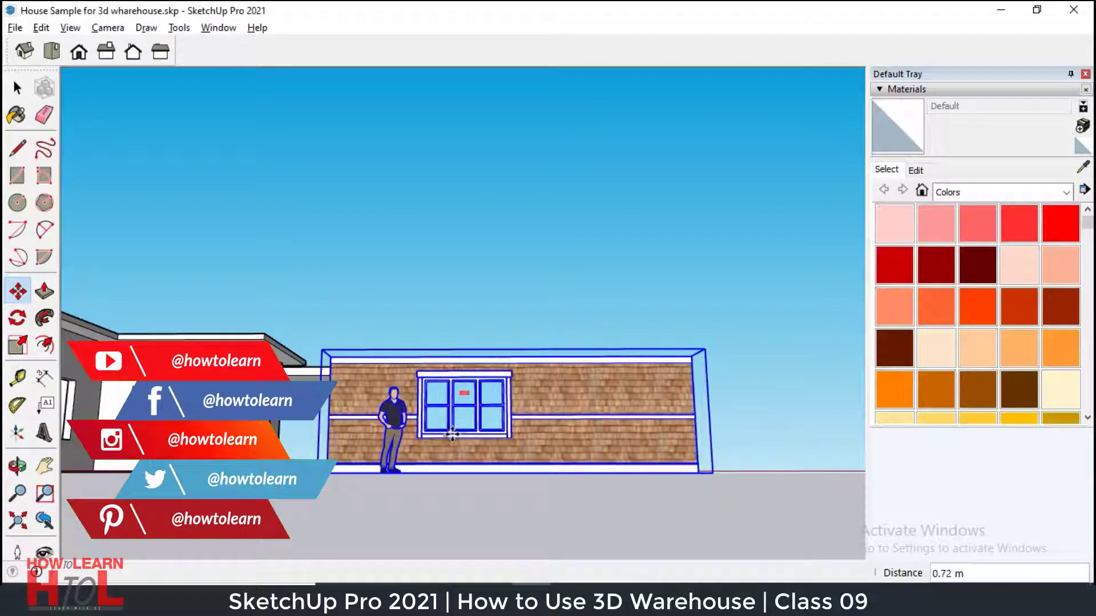
pyautogui.click(452, 435)
pyautogui.press('space')
pyautogui.scroll(-3, 497, 474)
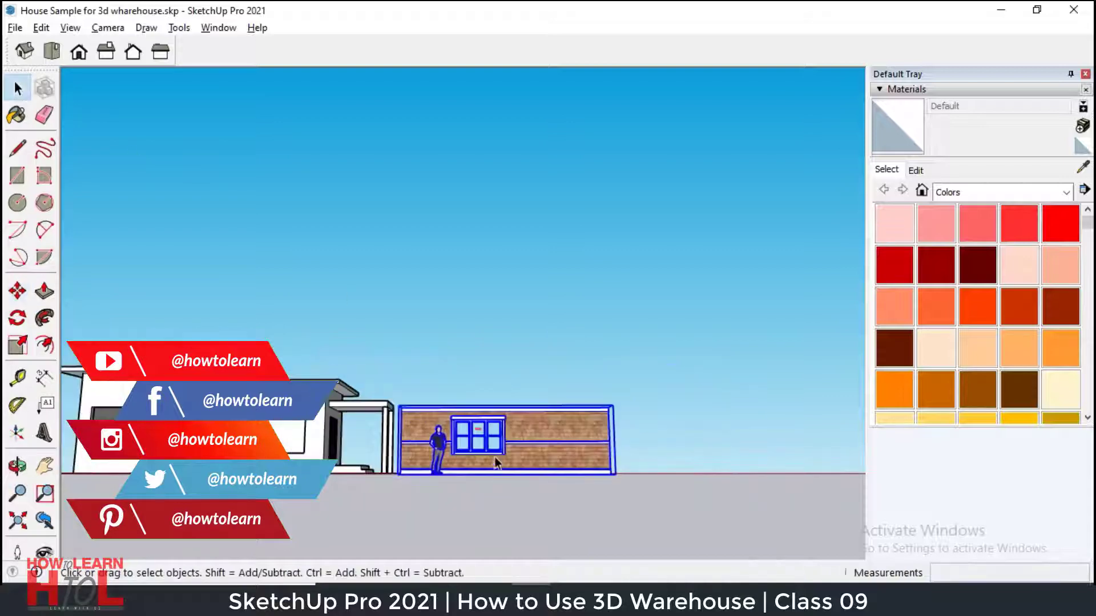
# Open the imported wall section for editing and cut the triple window component out of its shingled wall.
pyautogui.moveTo(495, 457); pyautogui.dragTo(678, 540, button='middle')
pyautogui.scroll(6, 526, 521)
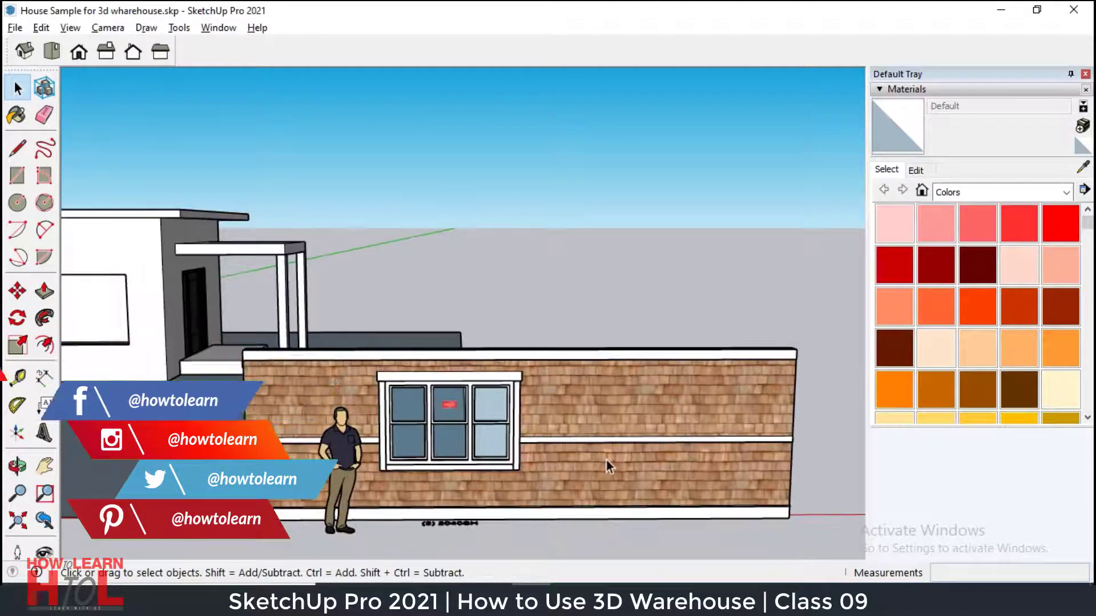
pyautogui.doubleClick(606, 459)
pyautogui.click(461, 400)
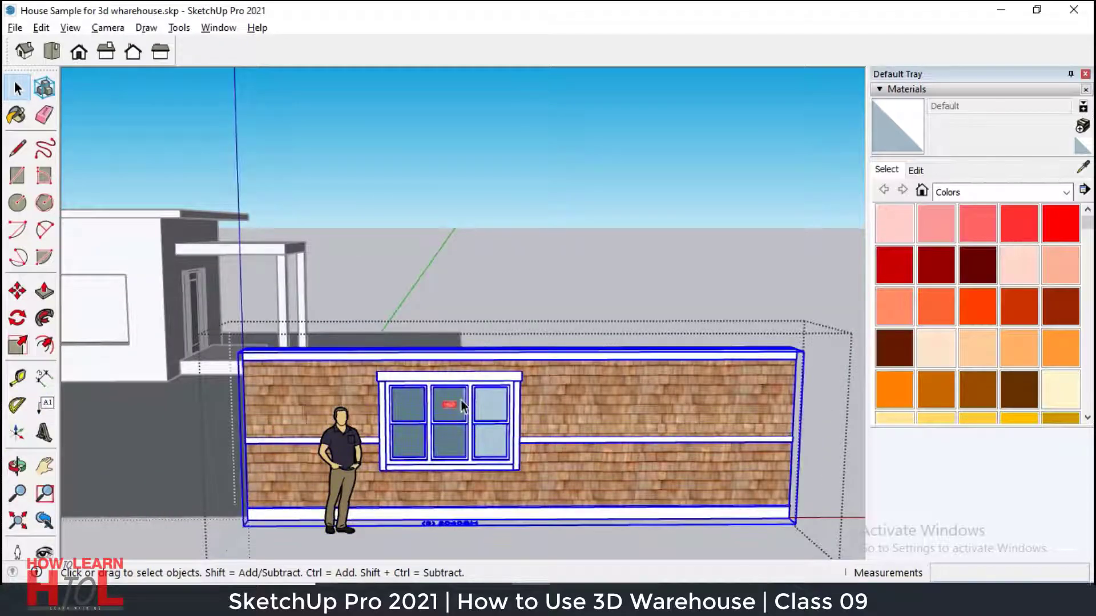
pyautogui.doubleClick(465, 406)
pyautogui.click(485, 424)
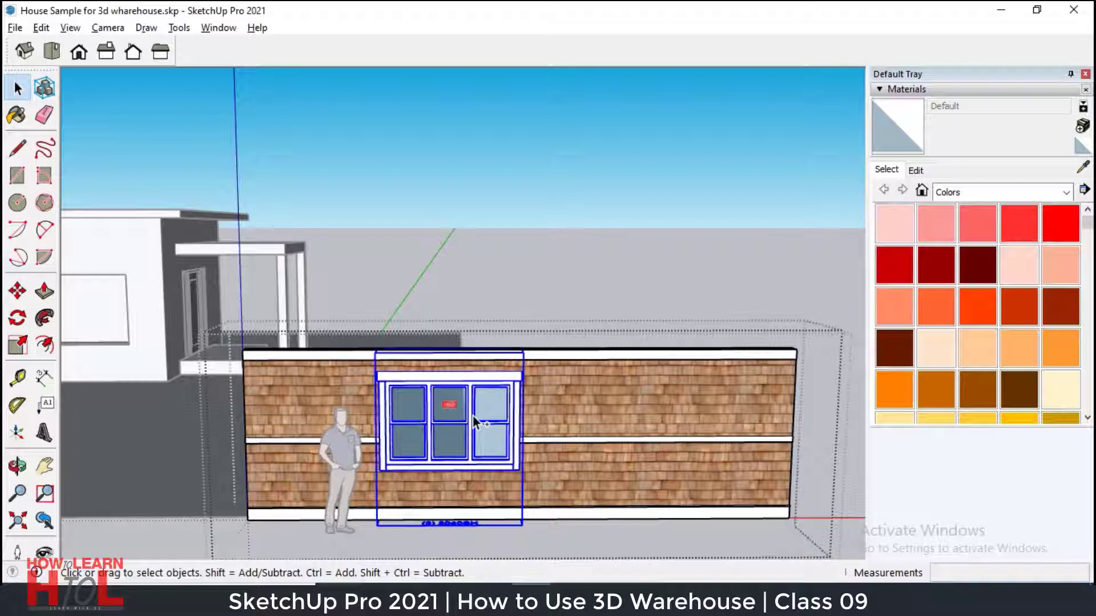
pyautogui.press('Delete')
pyautogui.click(606, 280)
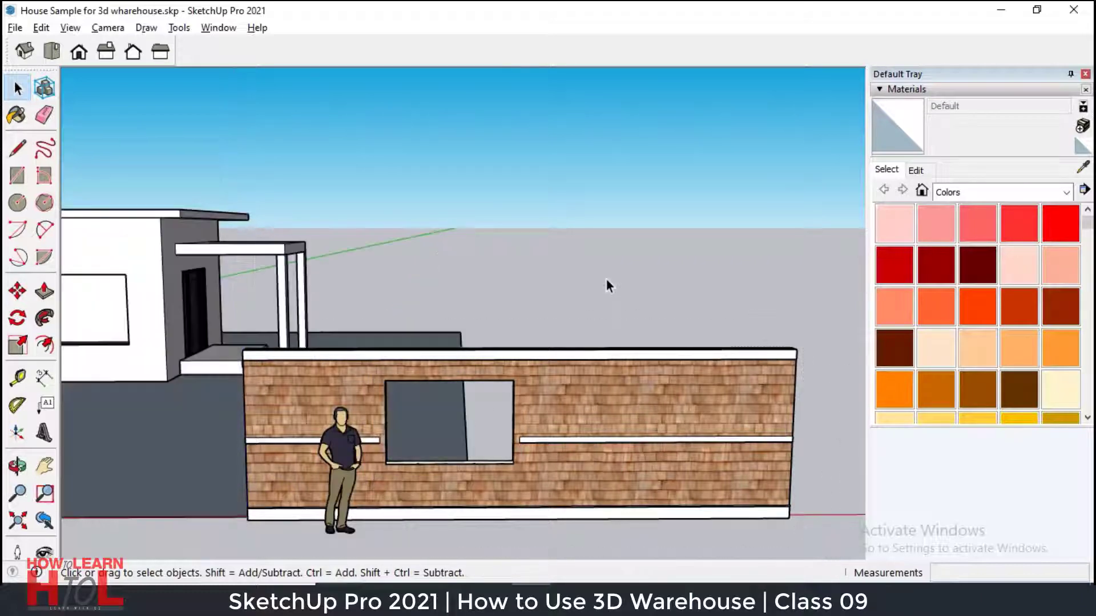
# Delete the leftover shingled wall section and paste the cut window on its own beside the porch.
pyautogui.click(622, 409)
pyautogui.press('Delete')
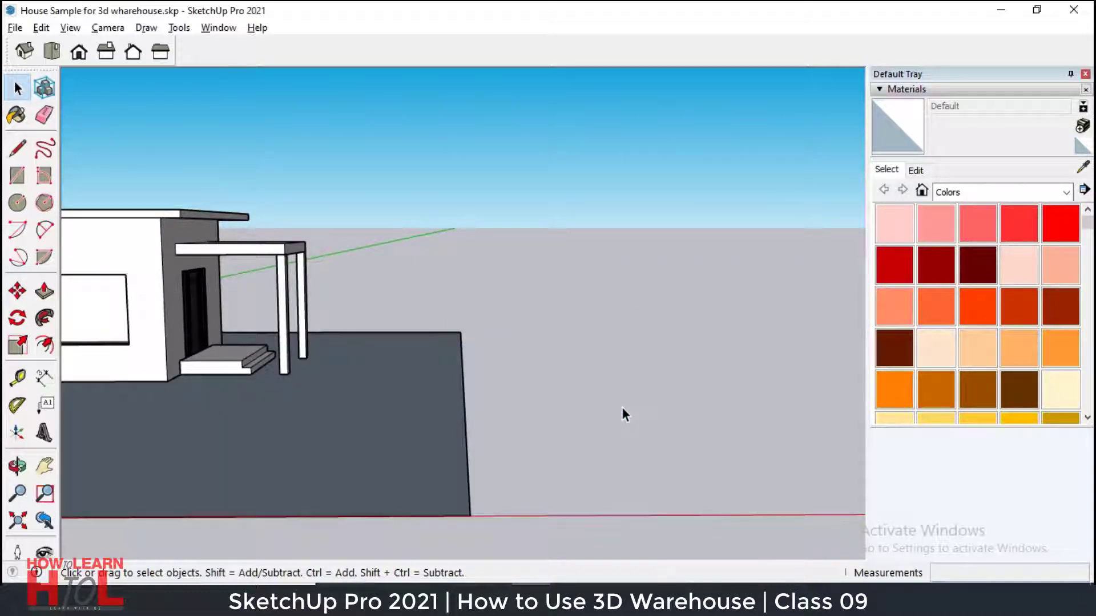
pyautogui.hotkey('ctrl', 'v')
pyautogui.scroll(-3, 620, 406)
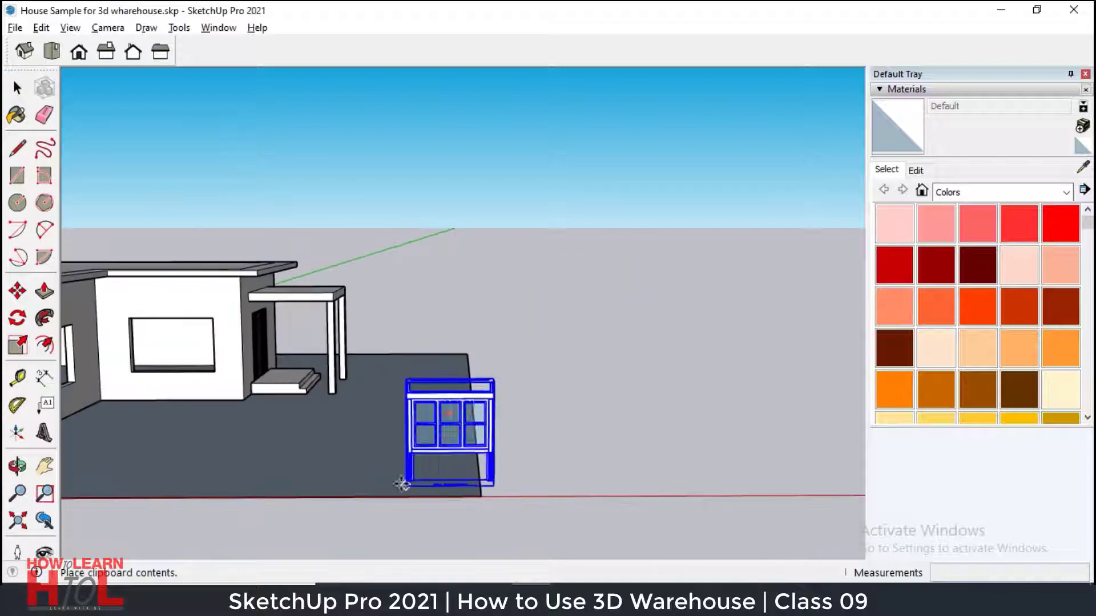
pyautogui.click(401, 484)
# Examine the pasted window from several angles, checking its frame, panes, logo, floor label and supporting studs.
pyautogui.scroll(5, 447, 455)
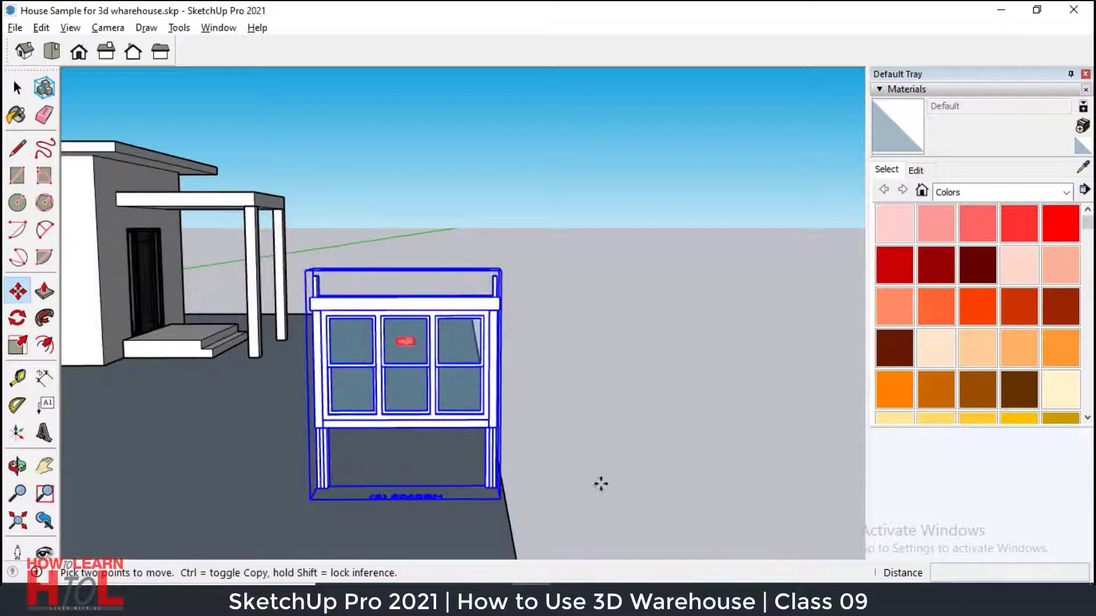
pyautogui.moveTo(600, 484); pyautogui.dragTo(506, 501, button='middle')
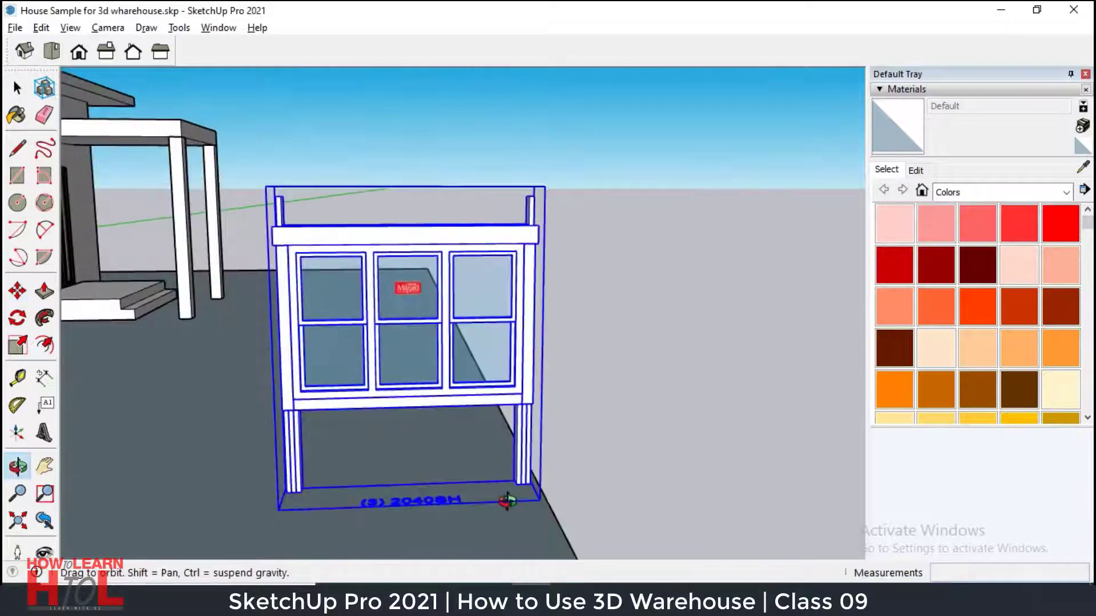
pyautogui.moveTo(364, 487); pyautogui.dragTo(450, 491, button='middle')
pyautogui.scroll(-2, 442, 450)
pyautogui.scroll(4, 455, 511)
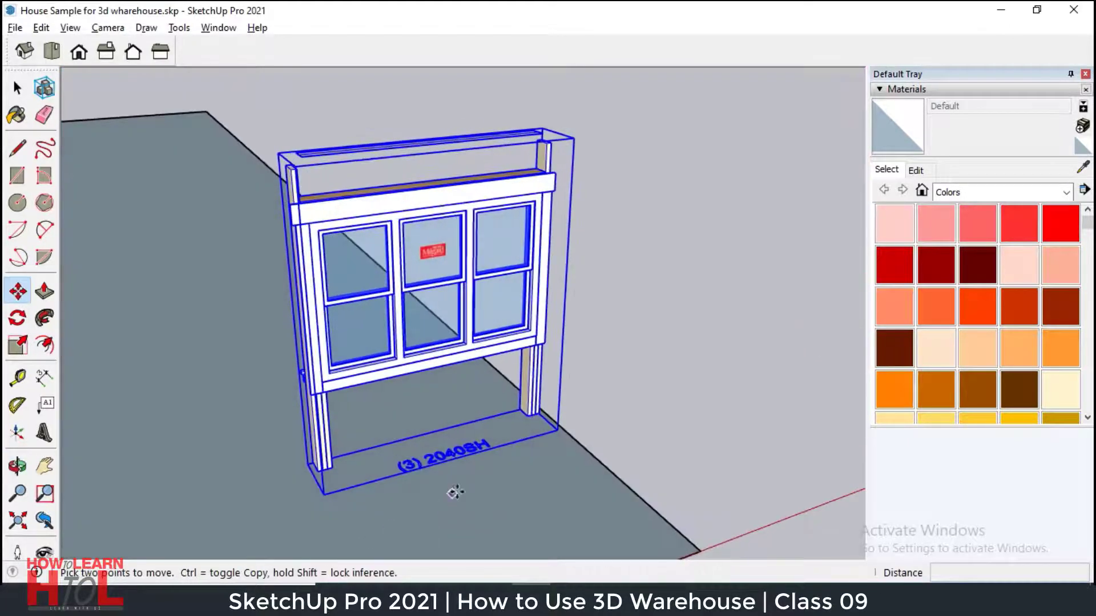
pyautogui.scroll(3, 450, 491)
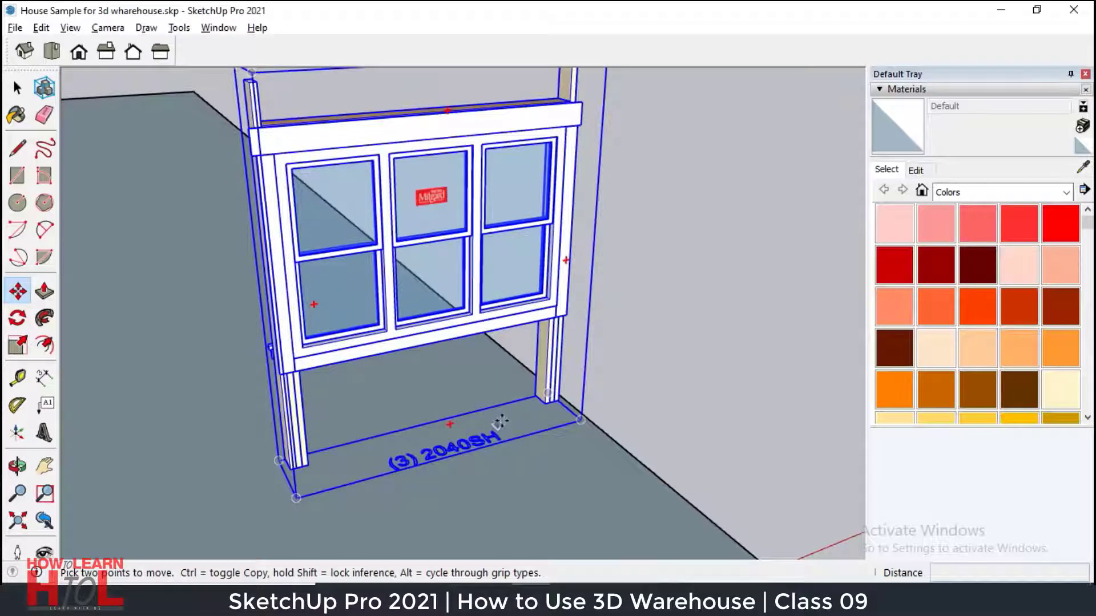
pyautogui.moveTo(474, 479); pyautogui.dragTo(531, 371, button='middle')
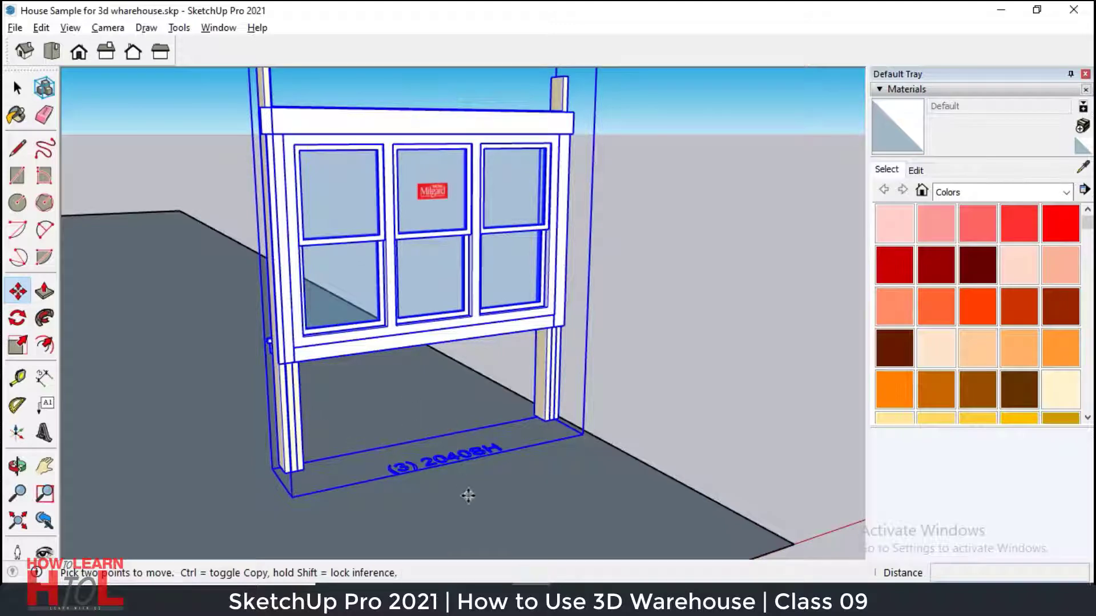
pyautogui.scroll(-3, 468, 497)
pyautogui.scroll(4, 430, 344)
pyautogui.scroll(2, 533, 448)
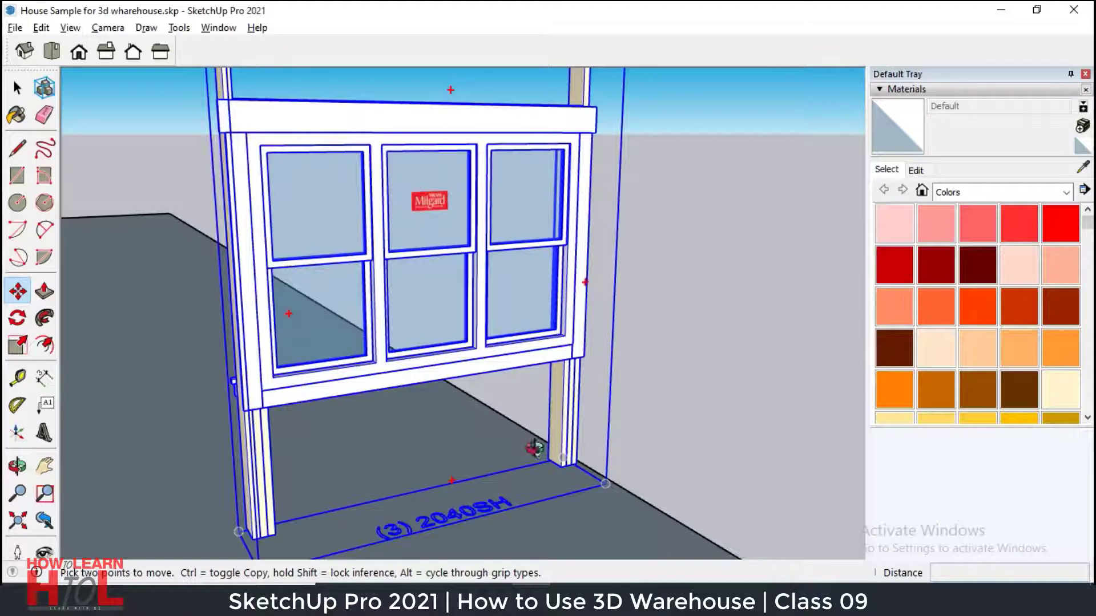
pyautogui.moveTo(533, 447); pyautogui.dragTo(443, 423, button='middle')
pyautogui.scroll(4, 421, 182)
pyautogui.scroll(2, 376, 188)
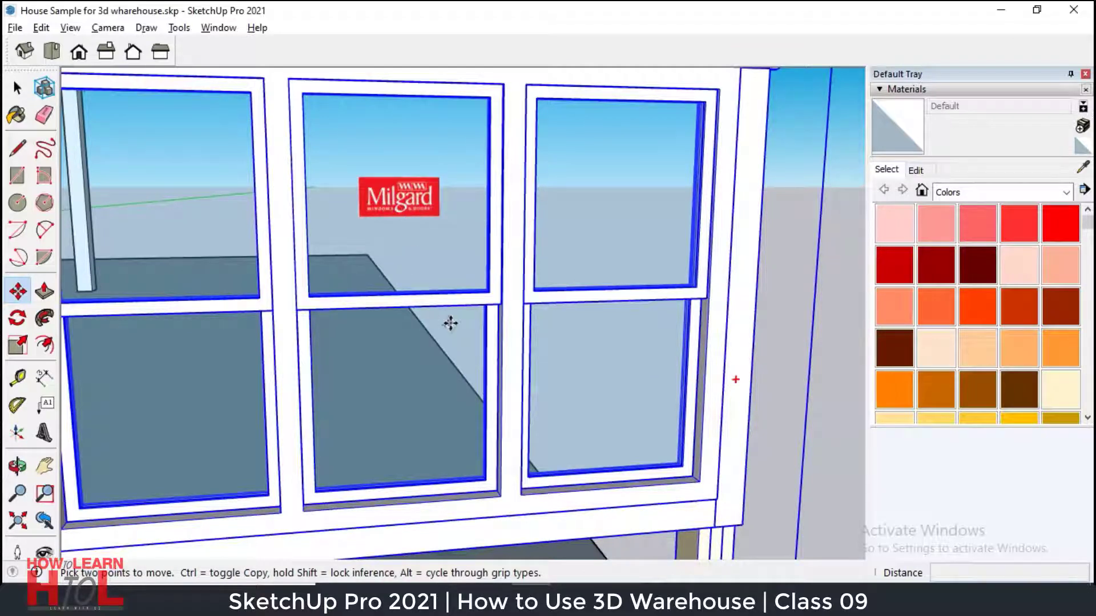
pyautogui.scroll(-5, 450, 320)
pyautogui.scroll(-2, 462, 428)
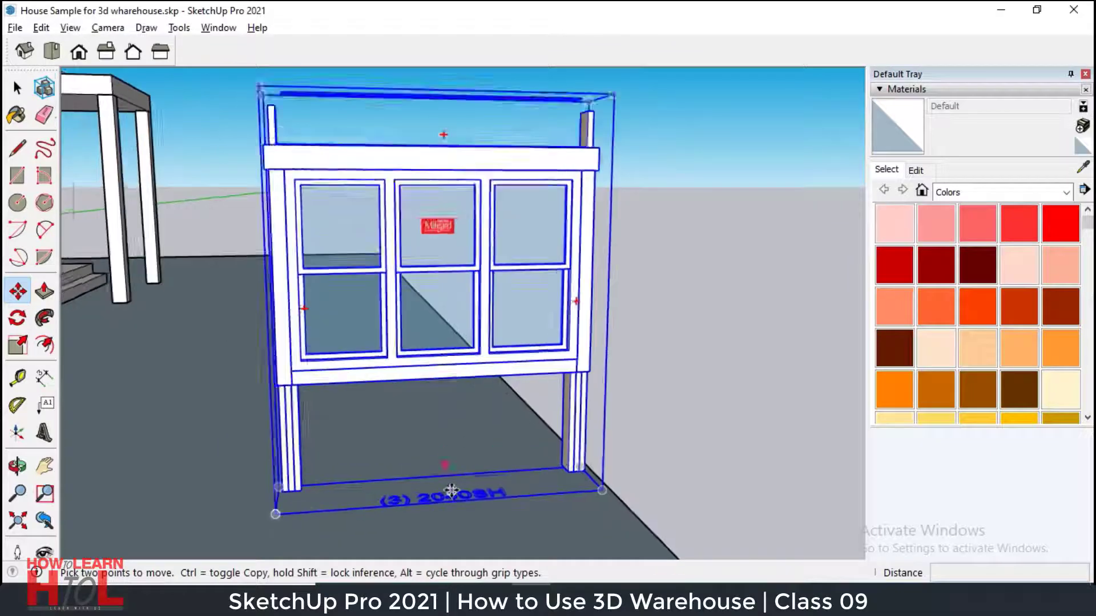
pyautogui.scroll(3, 451, 359)
# Move the whole window assembly a short distance across the ground slab, taking hold of it at its floor label.
pyautogui.click(448, 342)
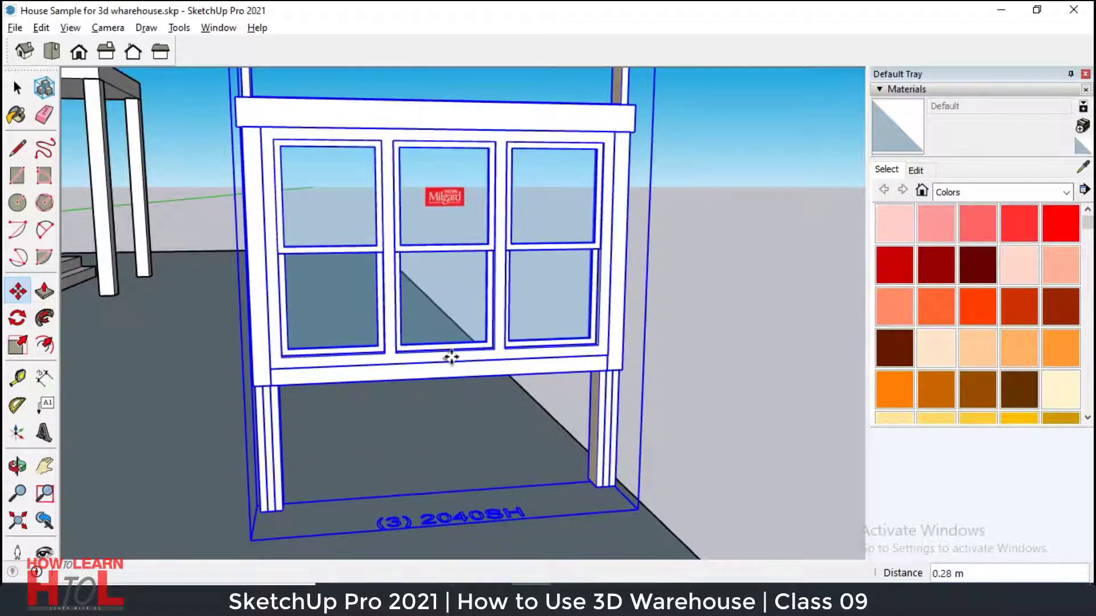
pyautogui.click(451, 359)
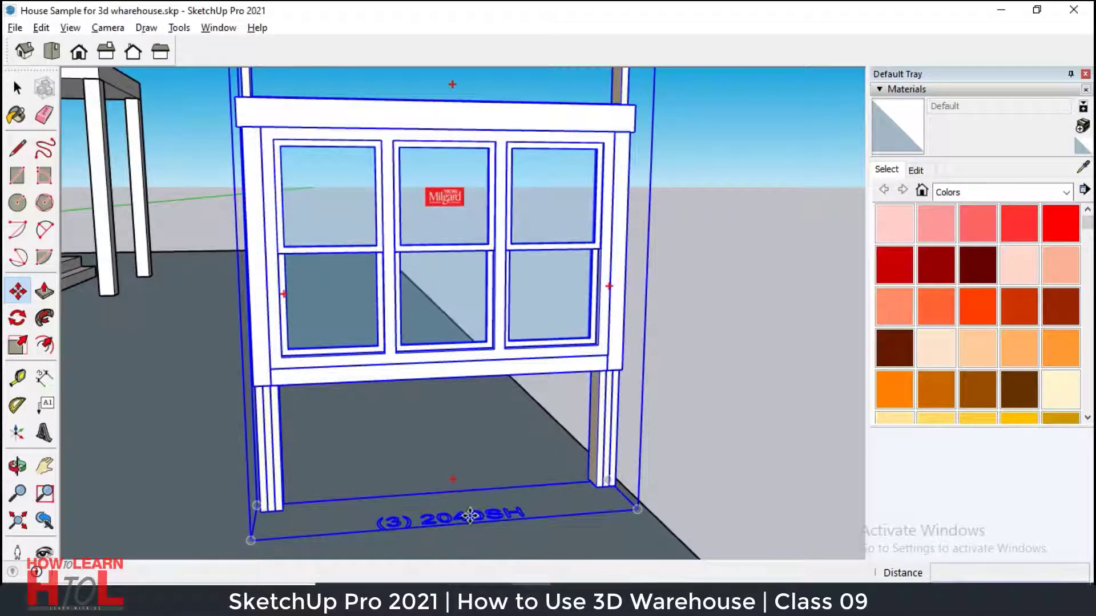
pyautogui.click(469, 516)
pyautogui.click(425, 460)
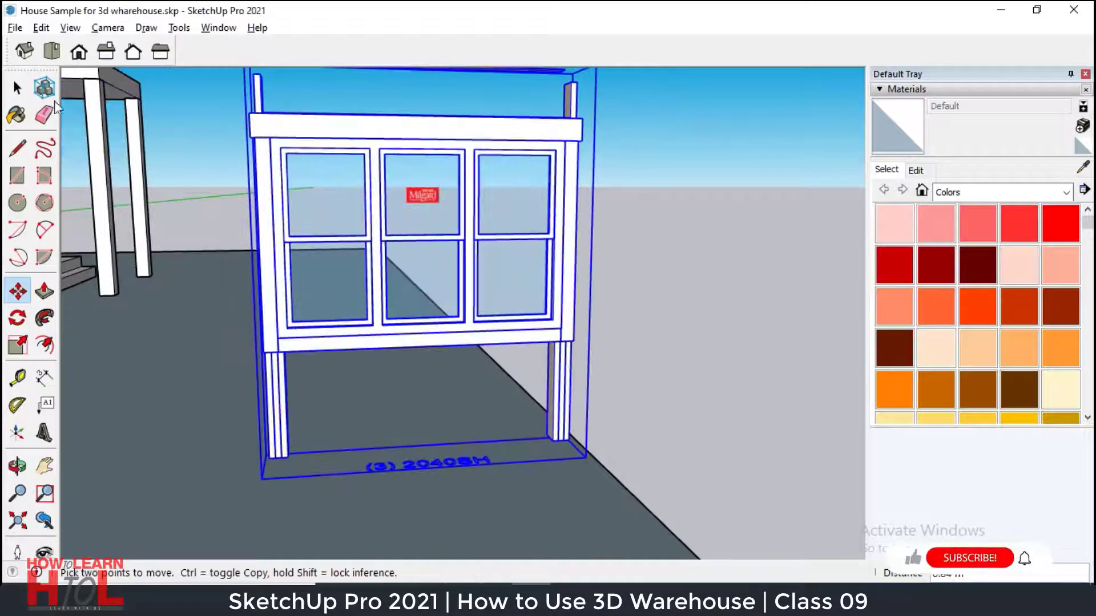
# Delete the "(3) 2040SH" floor label and the red Milgard logo on the middle pane from inside the window component.
pyautogui.press('space')
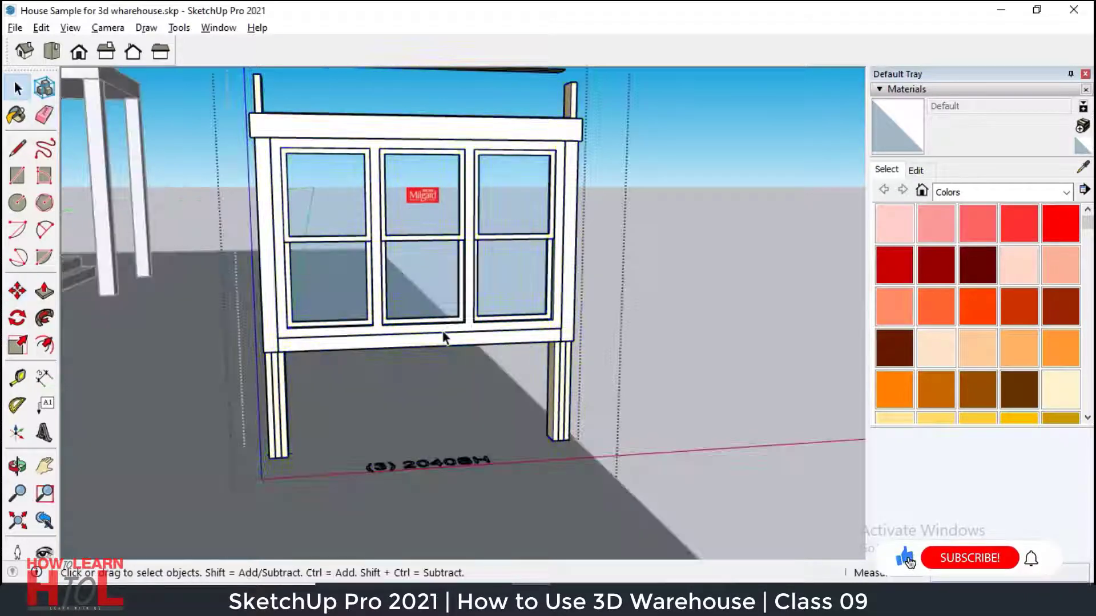
pyautogui.click(426, 463)
pyautogui.press('Delete')
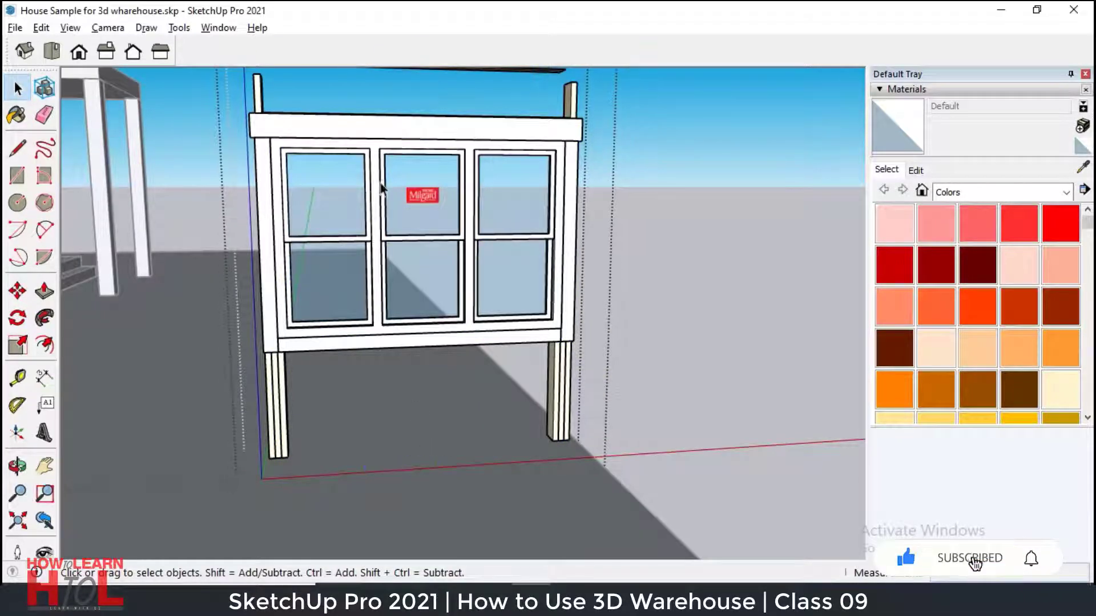
pyautogui.click(423, 200)
pyautogui.scroll(2, 422, 194)
pyautogui.doubleClick(424, 200)
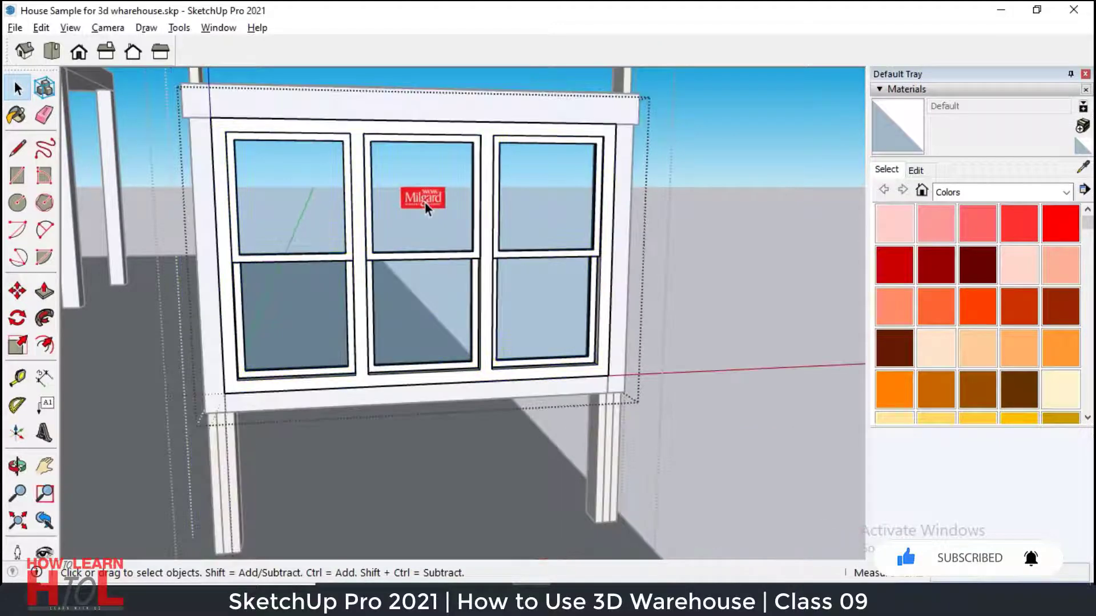
pyautogui.scroll(-3, 516, 333)
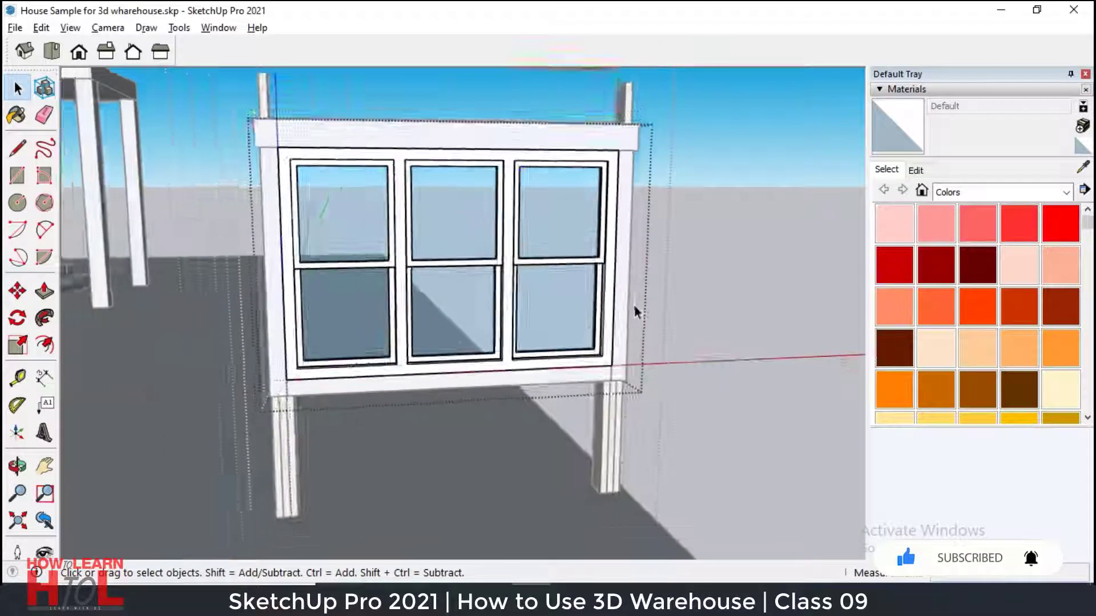
# Open the window component again and delete the vertical wooden studs on the right side of the frame.
pyautogui.moveTo(515, 333); pyautogui.dragTo(723, 351, button='middle')
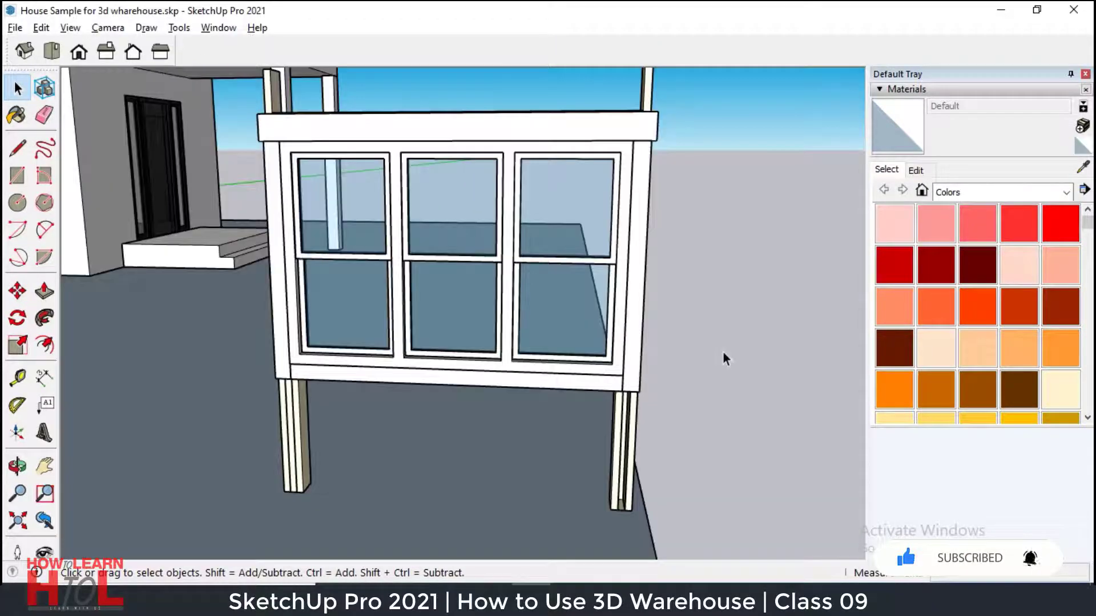
pyautogui.click(620, 432)
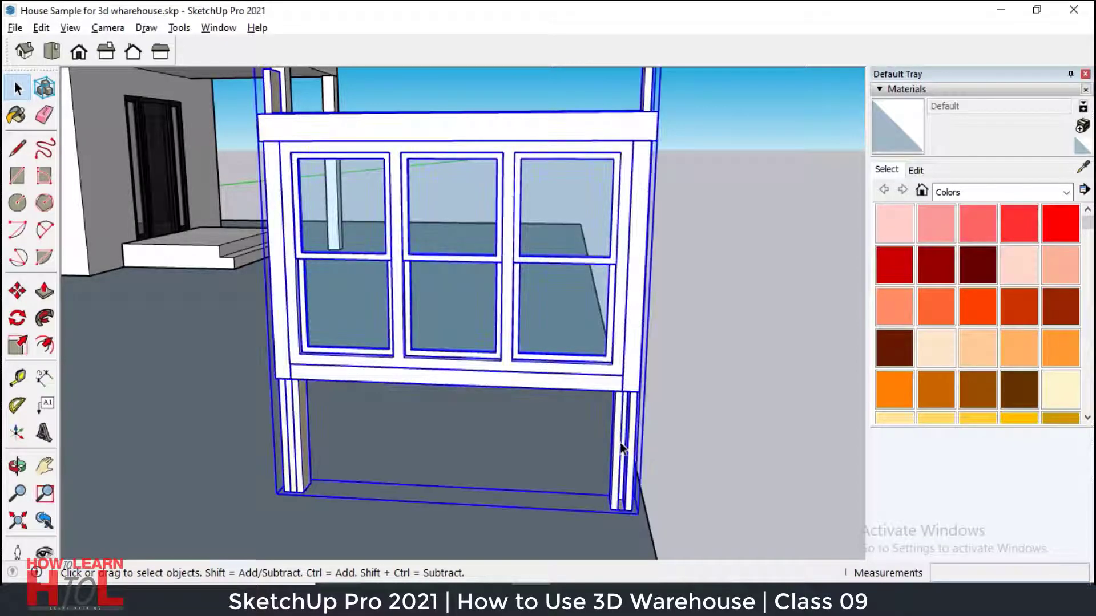
pyautogui.doubleClick(620, 448)
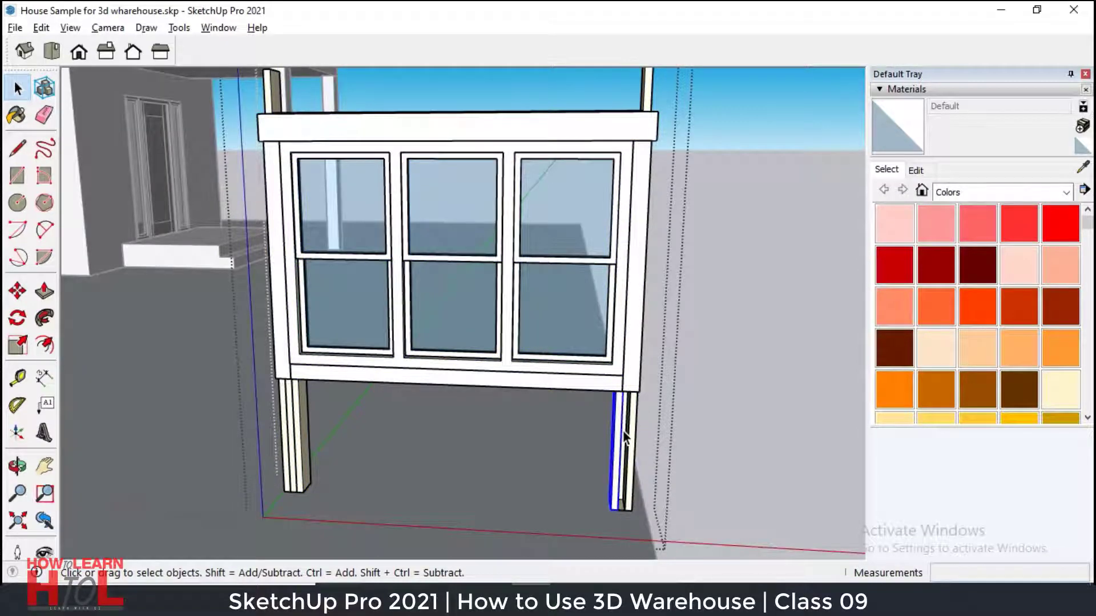
pyautogui.scroll(4, 624, 436)
pyautogui.moveTo(657, 472); pyautogui.dragTo(602, 458, button='middle')
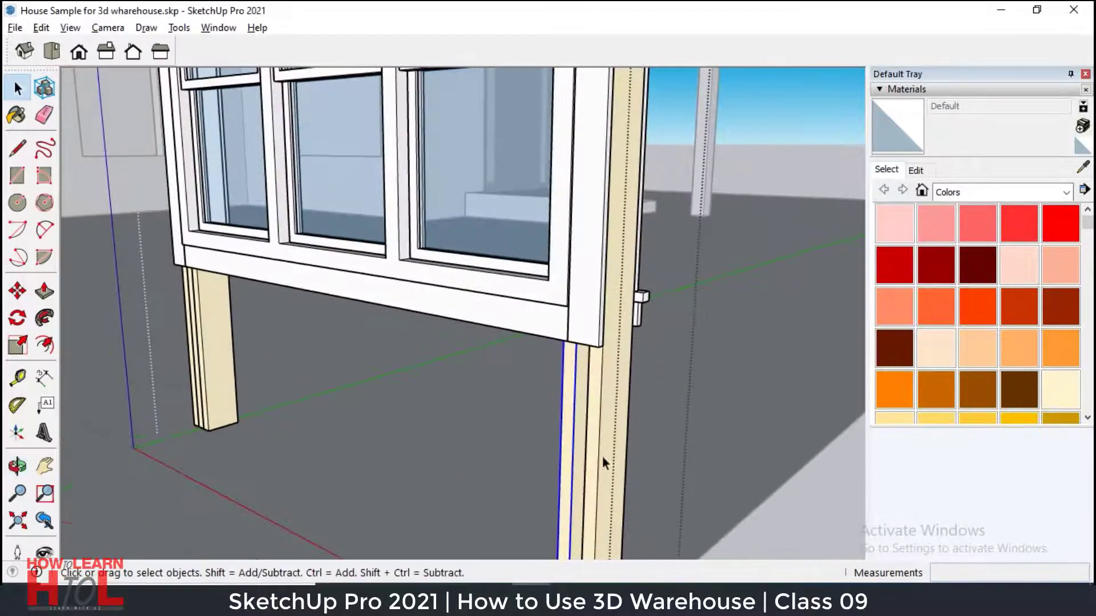
pyautogui.click(608, 448)
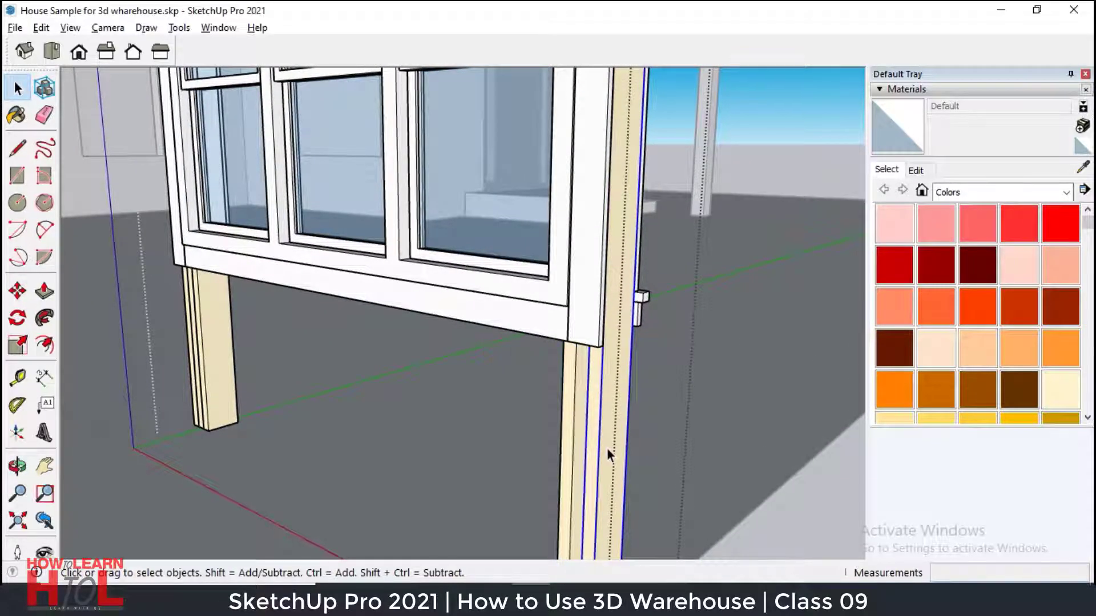
pyautogui.press('Delete')
pyautogui.click(590, 440)
pyautogui.press('Delete')
pyautogui.click(590, 439)
pyautogui.press('Delete')
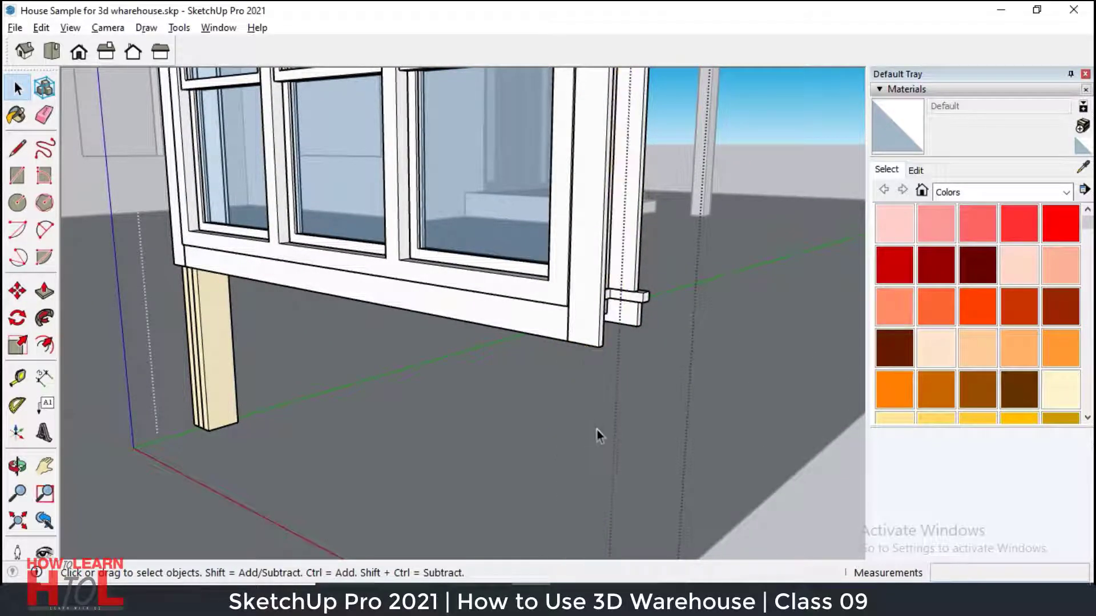
# Delete the remaining vertical wooden studs on the left side of the window frame.
pyautogui.moveTo(597, 430); pyautogui.dragTo(442, 394, button='middle')
pyautogui.scroll(3, 448, 389)
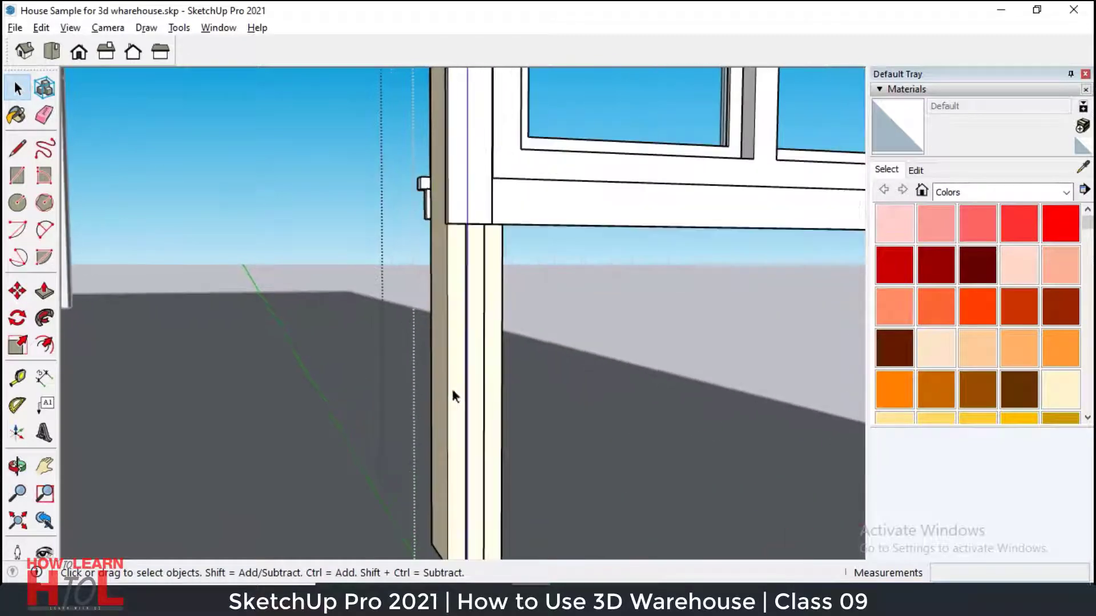
pyautogui.click(482, 391)
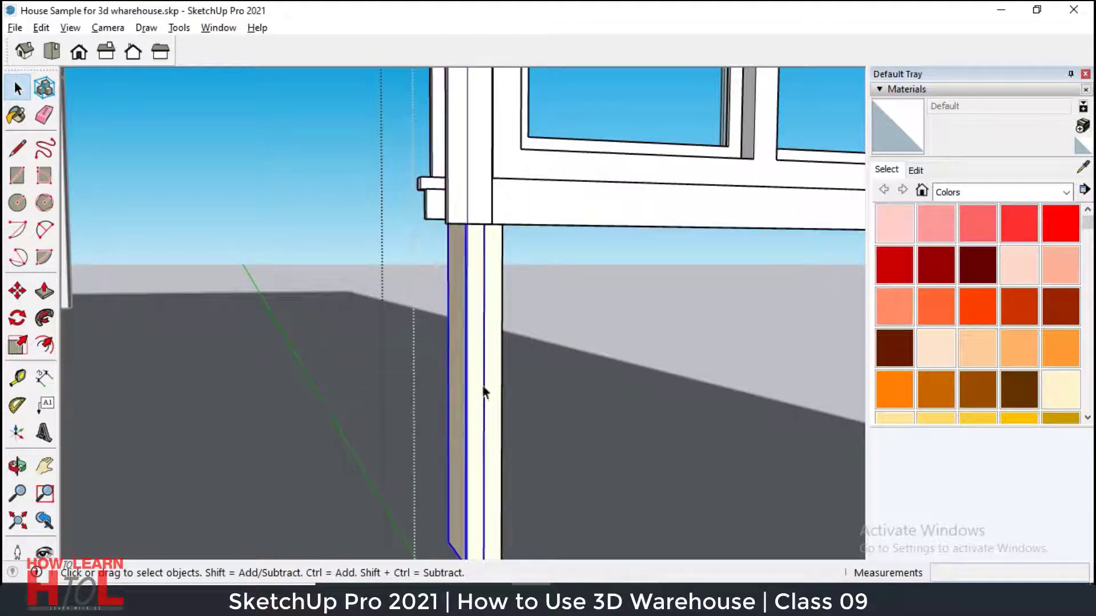
pyautogui.click(494, 379)
pyautogui.press('Delete')
pyautogui.scroll(-5, 324, 474)
pyautogui.scroll(-3, 324, 473)
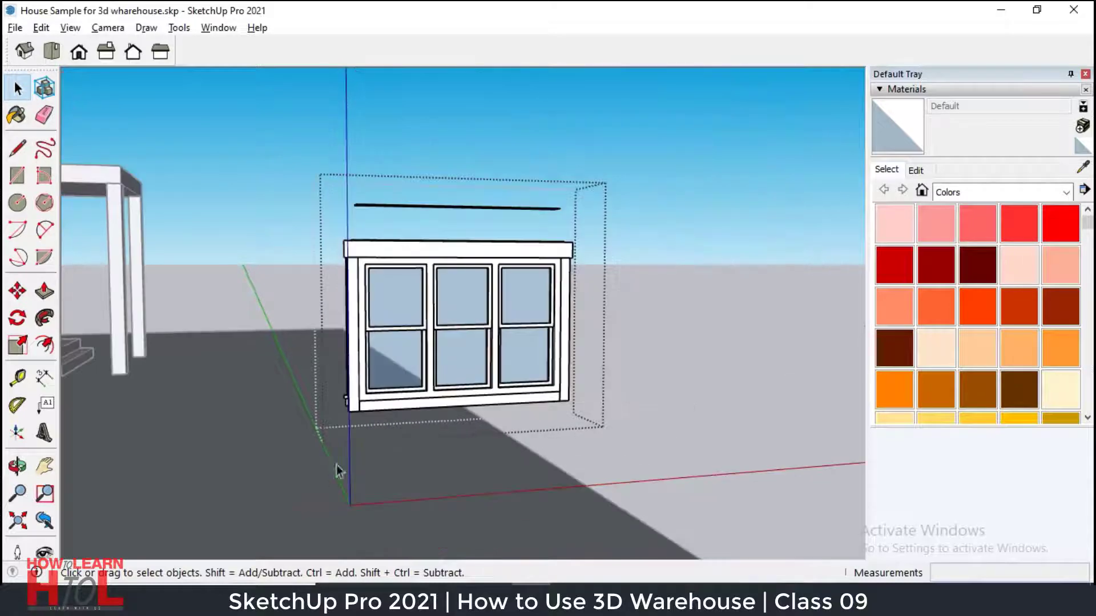
# Delete the loose horizontal wooden plate above the window, finish editing the component and select the whole window.
pyautogui.moveTo(710, 336); pyautogui.dragTo(388, 282, button='middle')
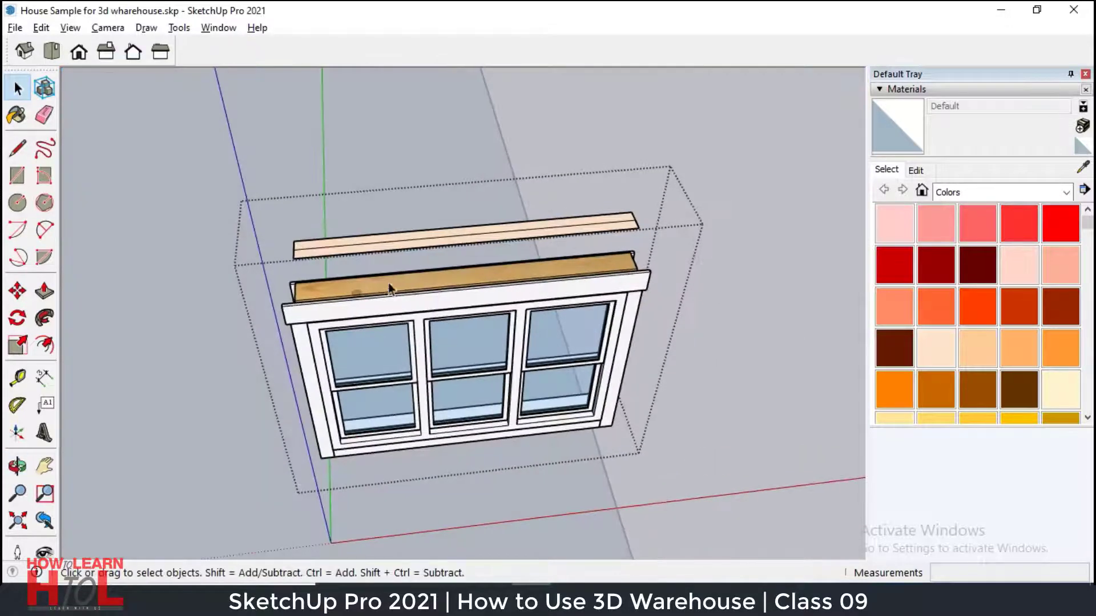
pyautogui.click(384, 244)
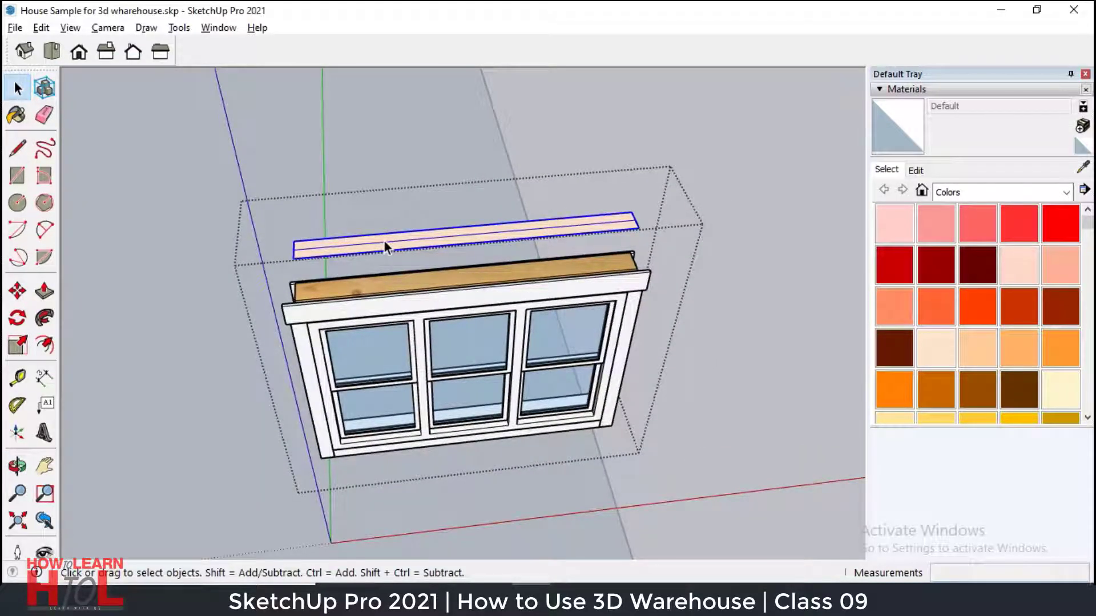
pyautogui.press('Delete')
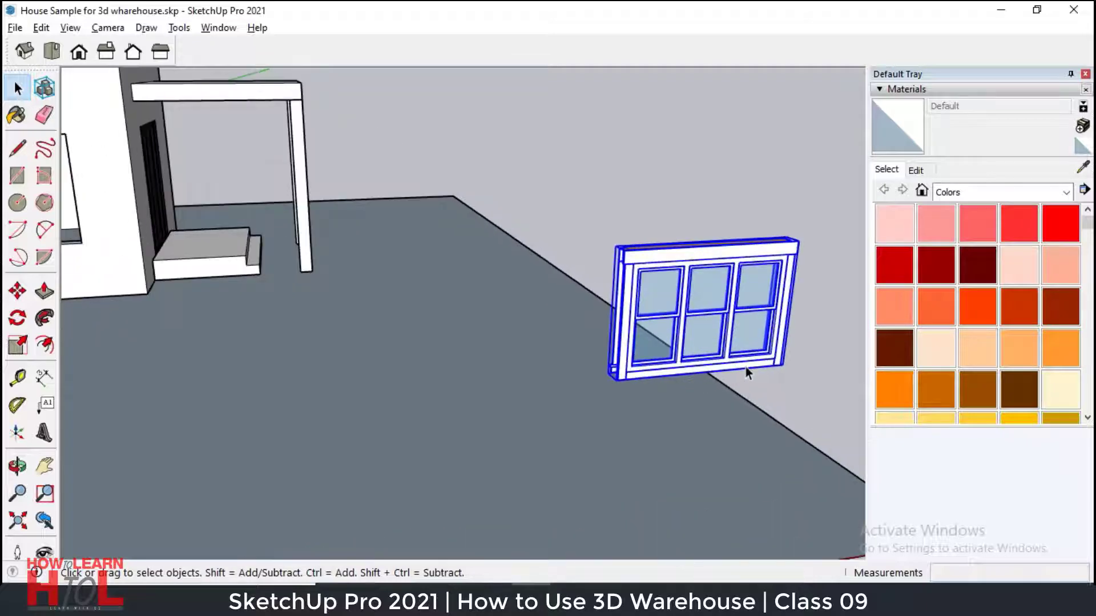
pyautogui.scroll(-3, 745, 366)
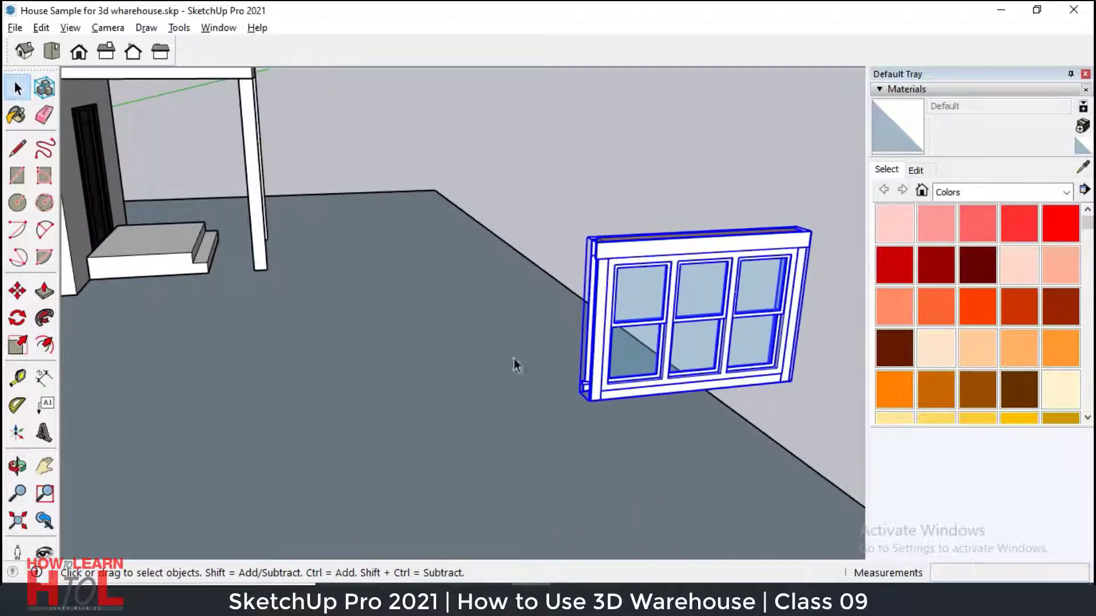
pyautogui.scroll(-2, 766, 378)
pyautogui.scroll(3, 220, 315)
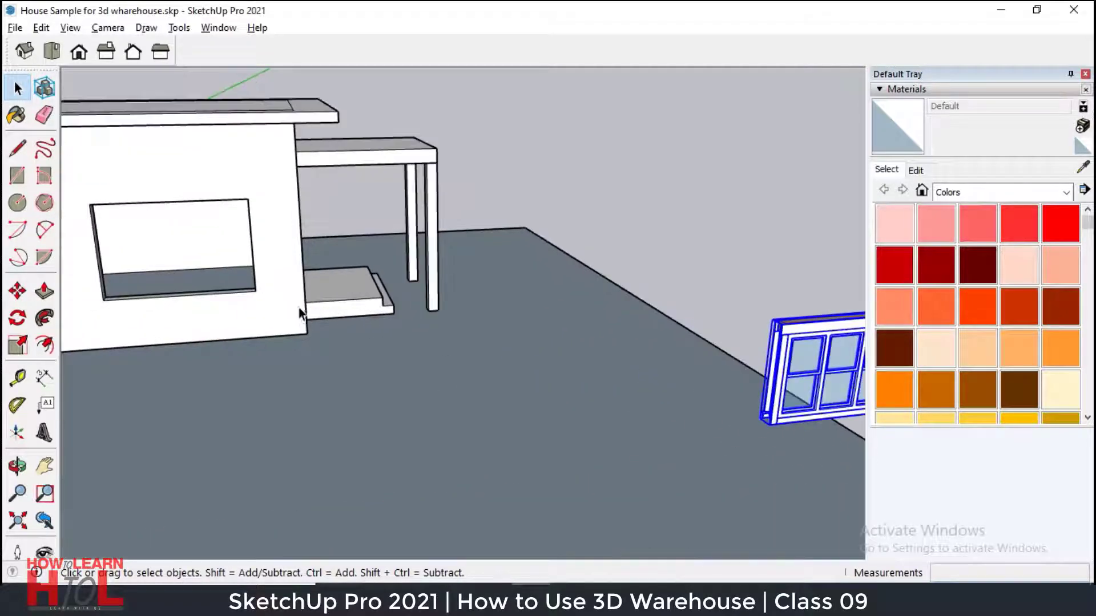
# Move the selected window from its lower left corner to the matching corner of the large wall opening.
pyautogui.scroll(-1, 558, 394)
pyautogui.scroll(1, 557, 394)
pyautogui.click(17, 291)
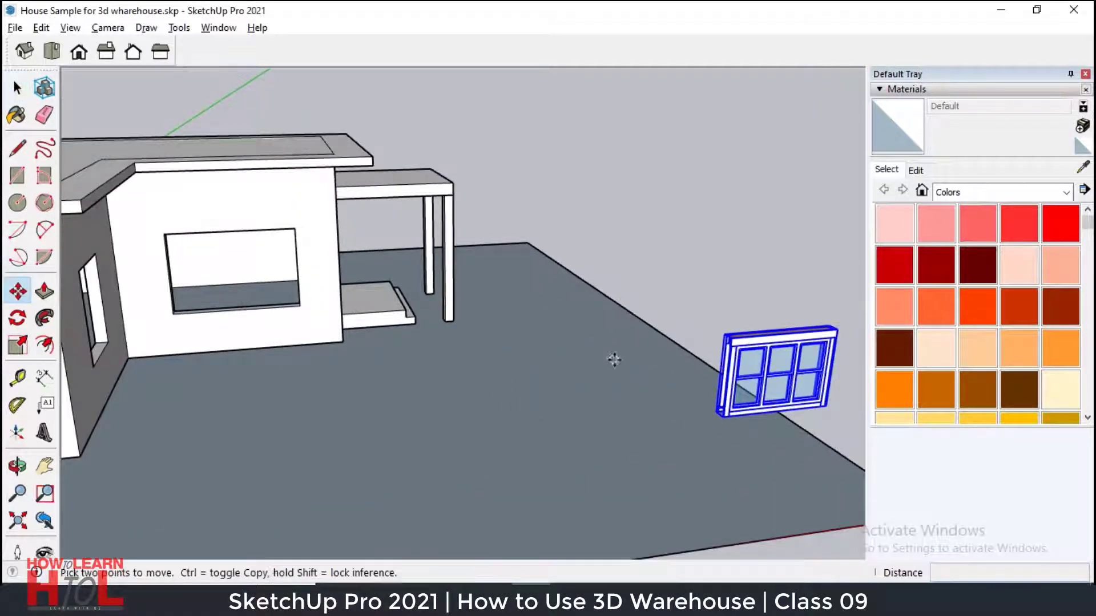
pyautogui.click(724, 419)
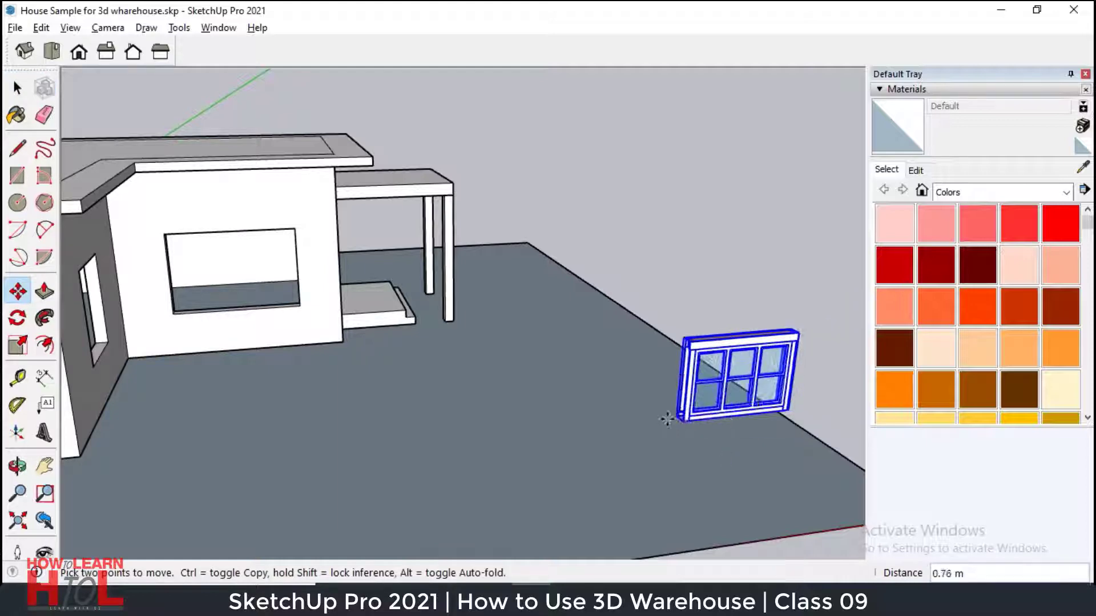
pyautogui.click(176, 313)
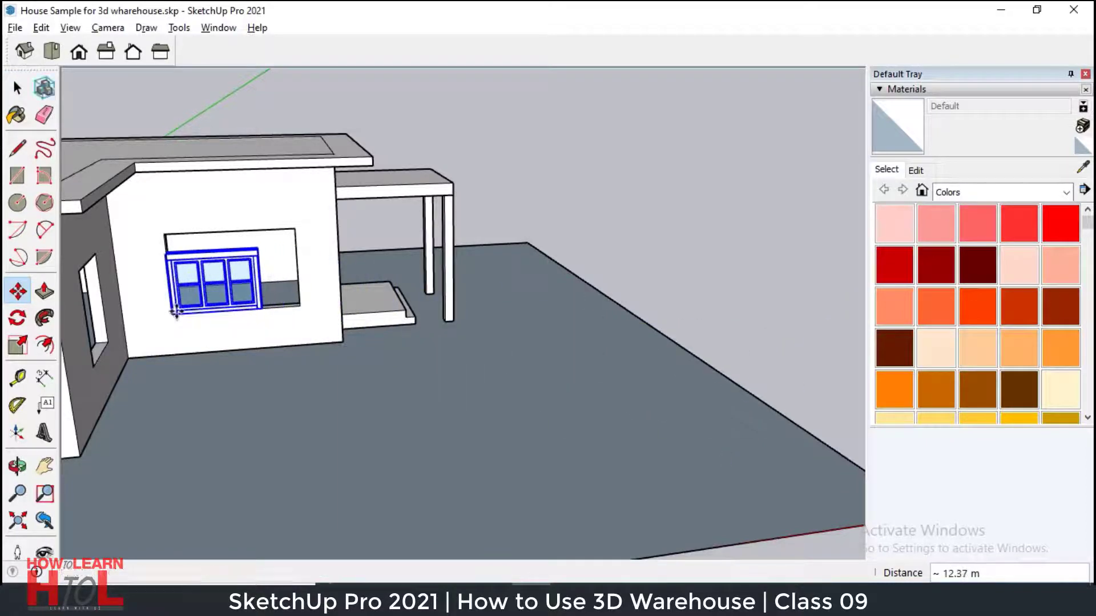
pyautogui.scroll(5, 183, 342)
pyautogui.scroll(-3, 460, 451)
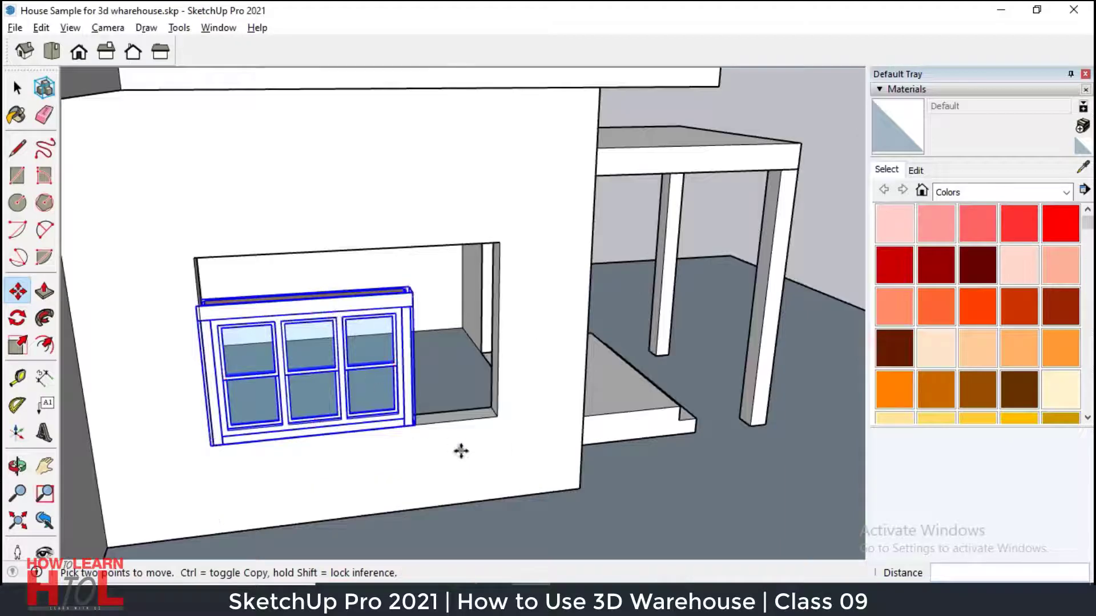
pyautogui.moveTo(460, 450)
pyautogui.mouseDown(button='middle')
pyautogui.moveTo(388, 436)
pyautogui.moveTo(455, 443)
pyautogui.mouseUp(button='middle')
pyautogui.scroll(5, 316, 363)
pyautogui.scroll(-3, 317, 364)
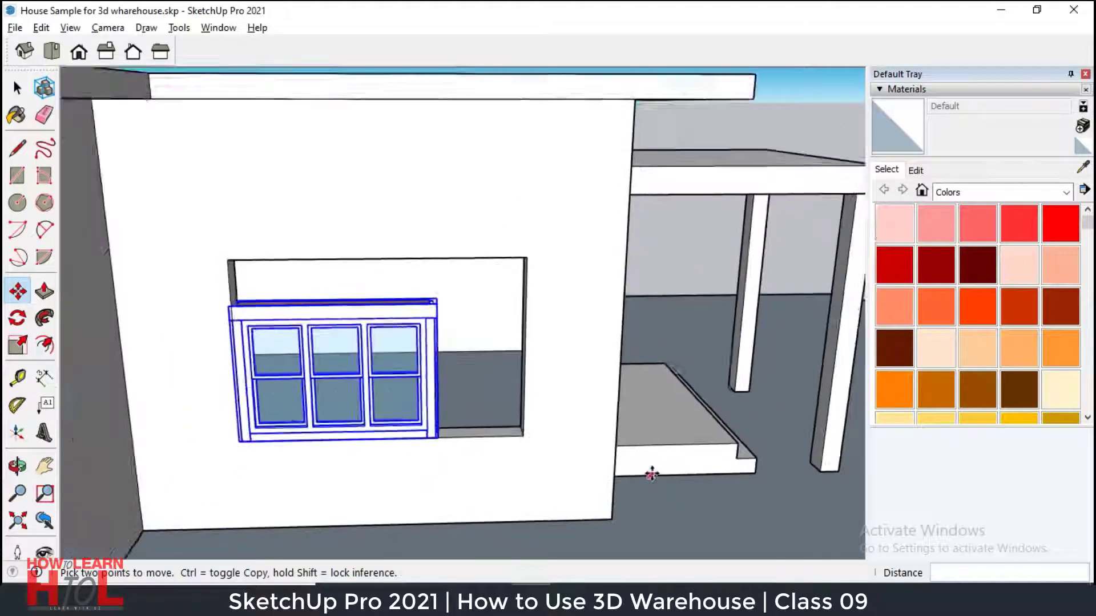
# Scale the window in width by about 1.44 and stretch its height up to the opening's upper edge.
pyautogui.scroll(4, 314, 351)
pyautogui.moveTo(316, 360); pyautogui.dragTo(152, 367, button='middle')
pyautogui.press('m')
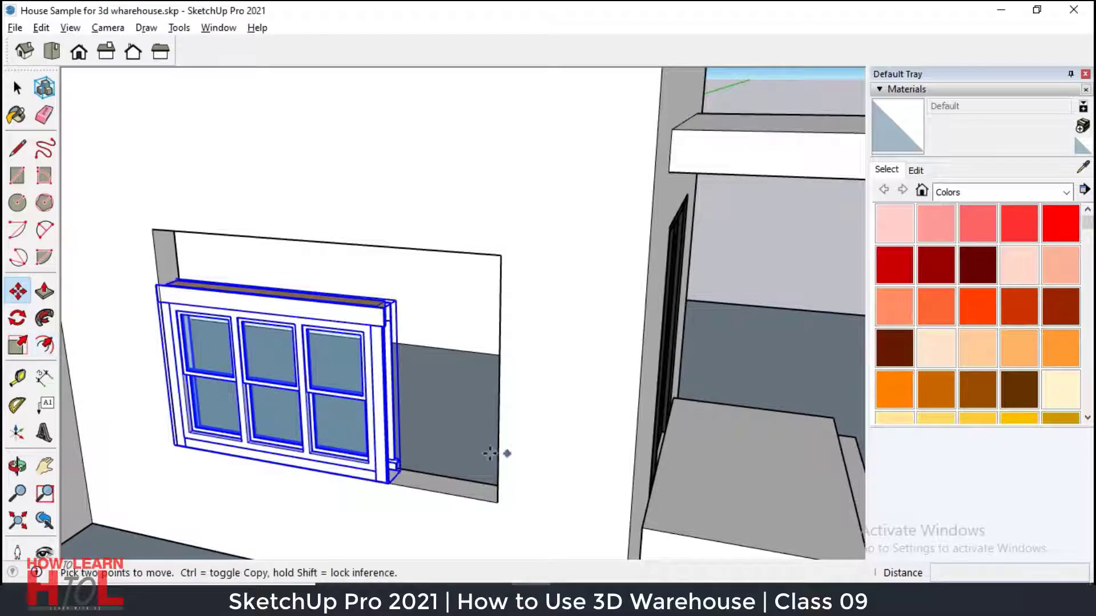
pyautogui.click(16, 345)
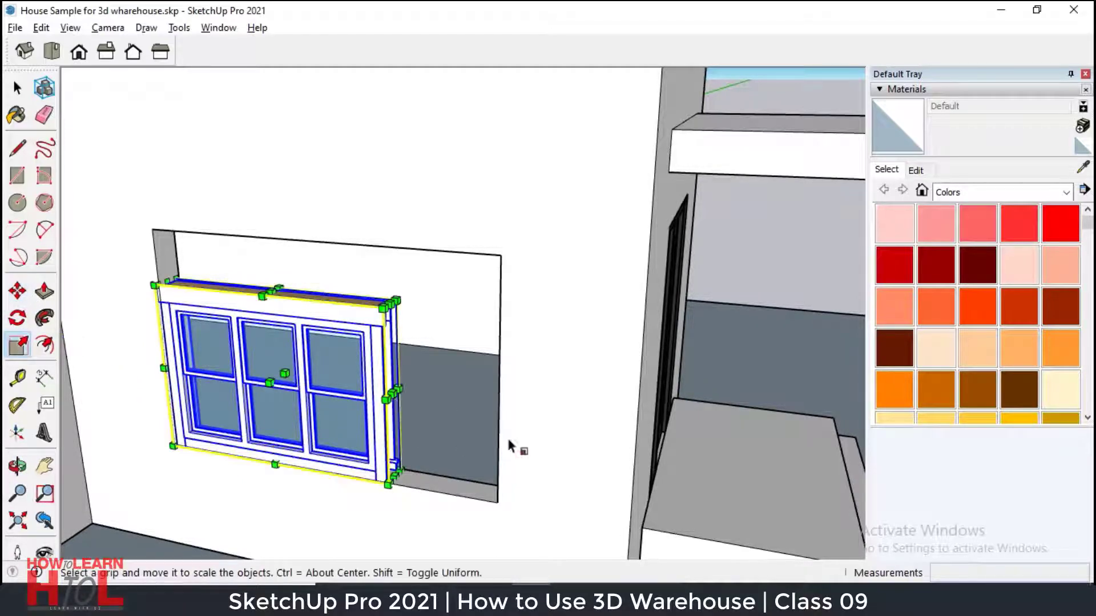
pyautogui.scroll(2, 400, 388)
pyautogui.moveTo(399, 394); pyautogui.dragTo(526, 423)
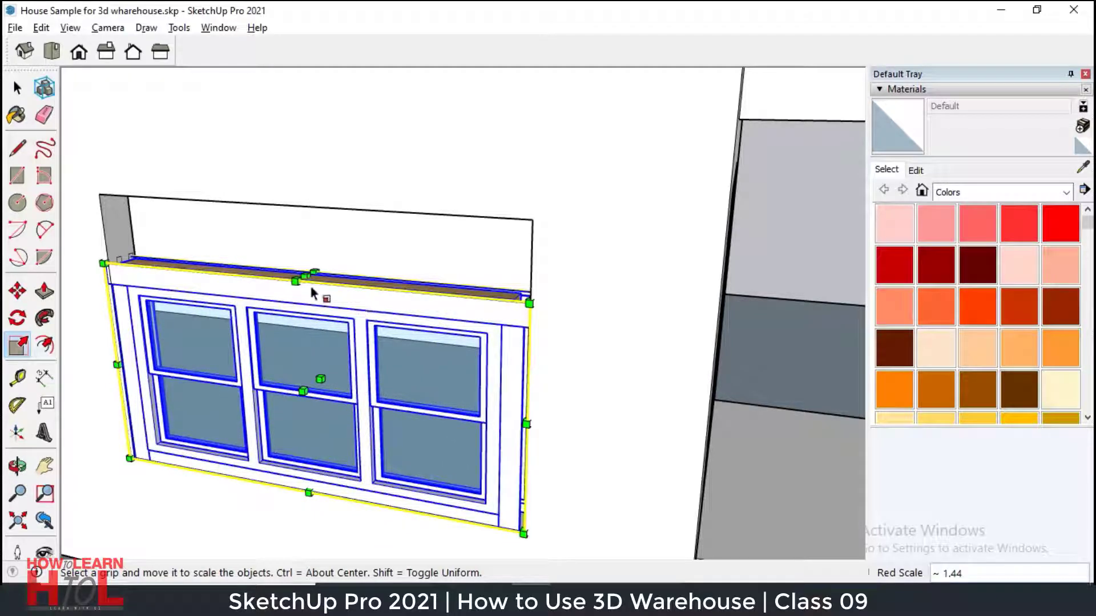
pyautogui.moveTo(305, 274); pyautogui.dragTo(318, 207)
pyautogui.scroll(-4, 594, 409)
pyautogui.scroll(3, 594, 408)
pyautogui.press('space')
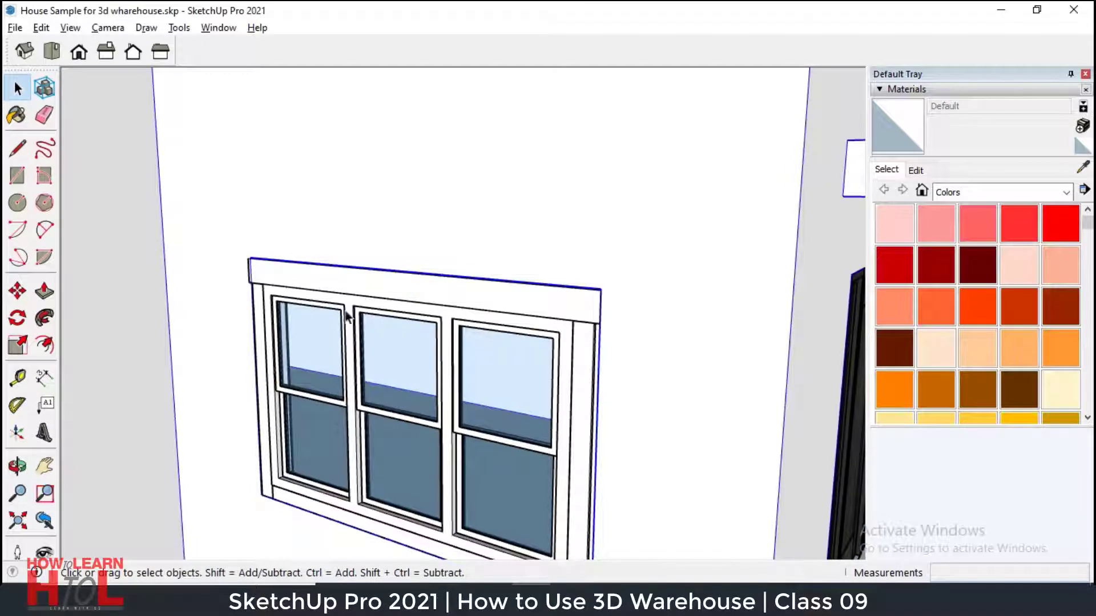
pyautogui.scroll(-3, 502, 347)
pyautogui.scroll(2, 472, 342)
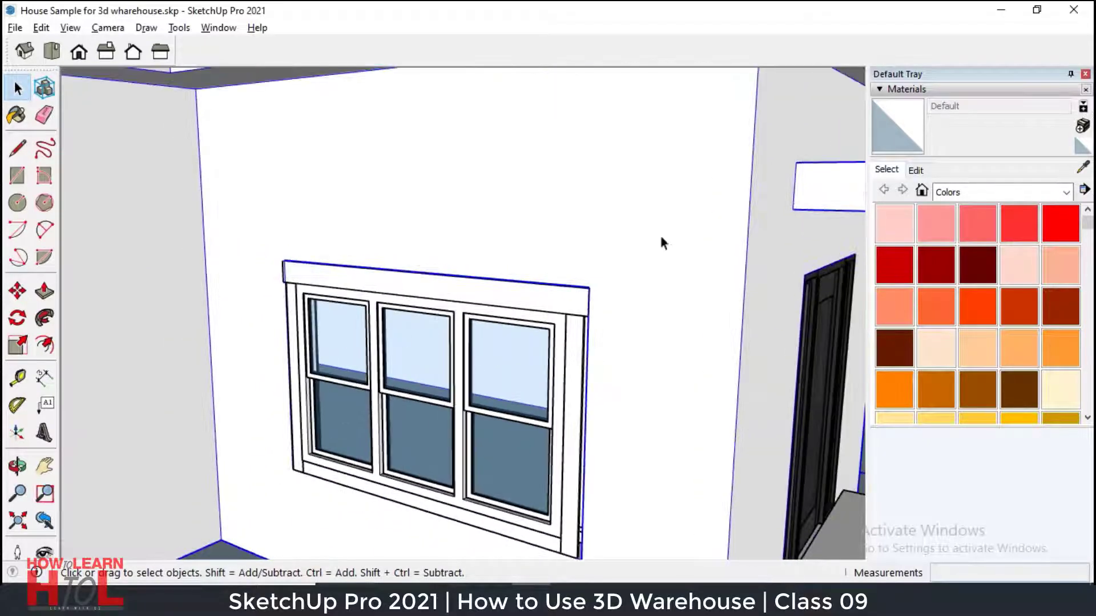
pyautogui.click(18, 291)
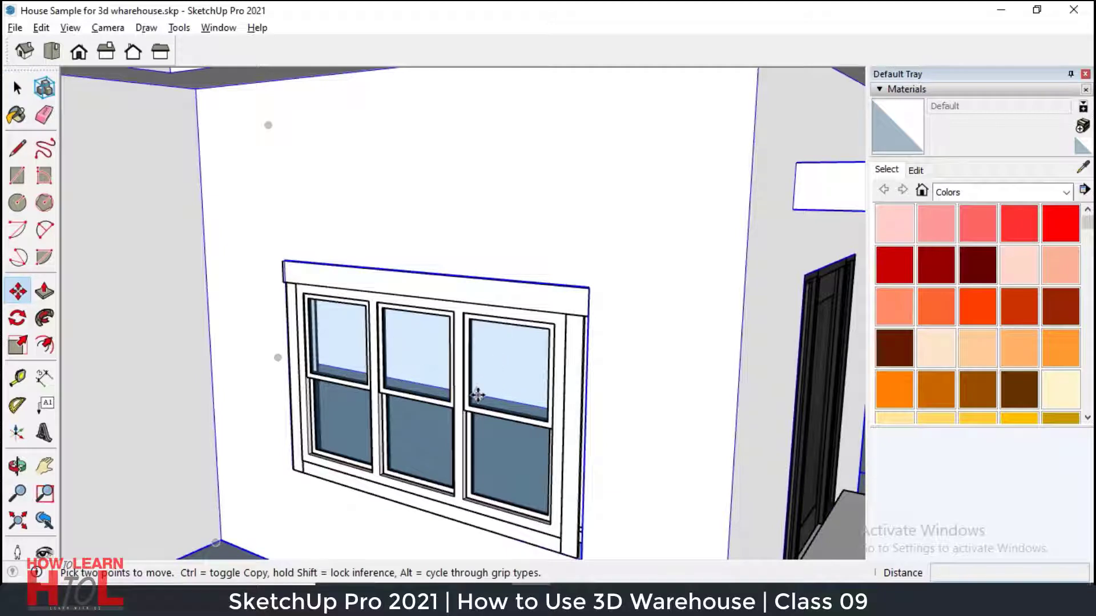
pyautogui.click(477, 394)
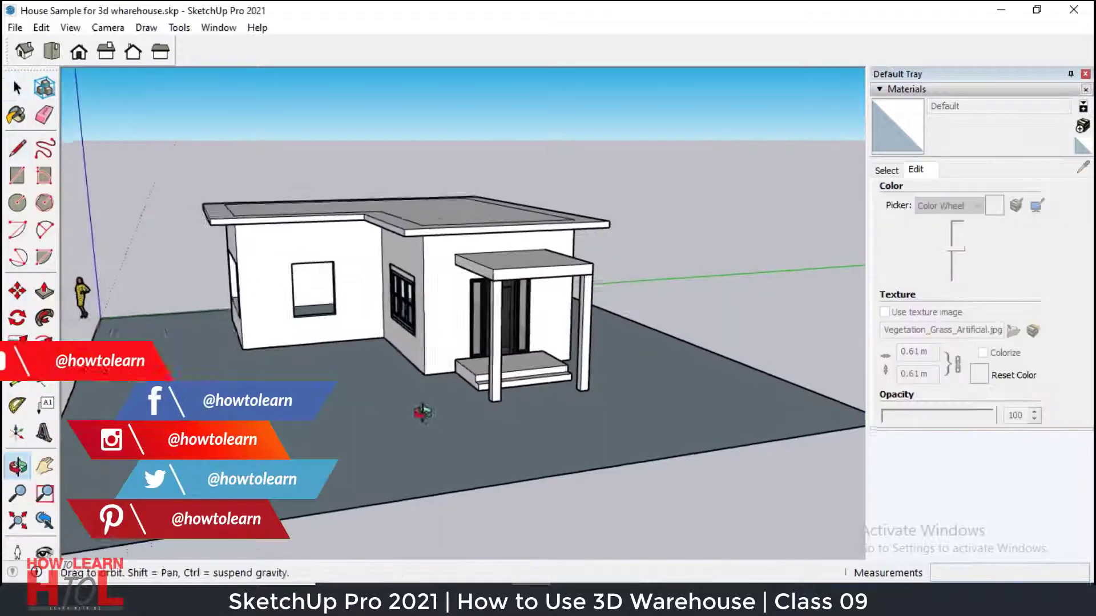
# Open the ground group for editing and paint its surface with the Vegetation Grass Artificial material.
pyautogui.press('space')
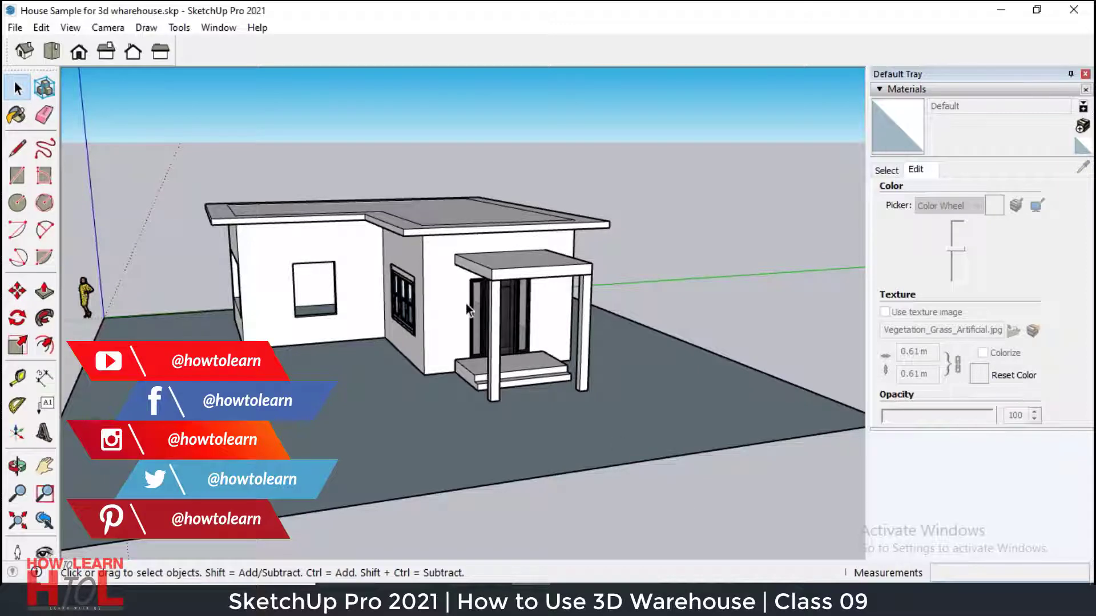
pyautogui.moveTo(466, 304); pyautogui.dragTo(429, 346, button='middle')
pyautogui.scroll(2, 429, 346)
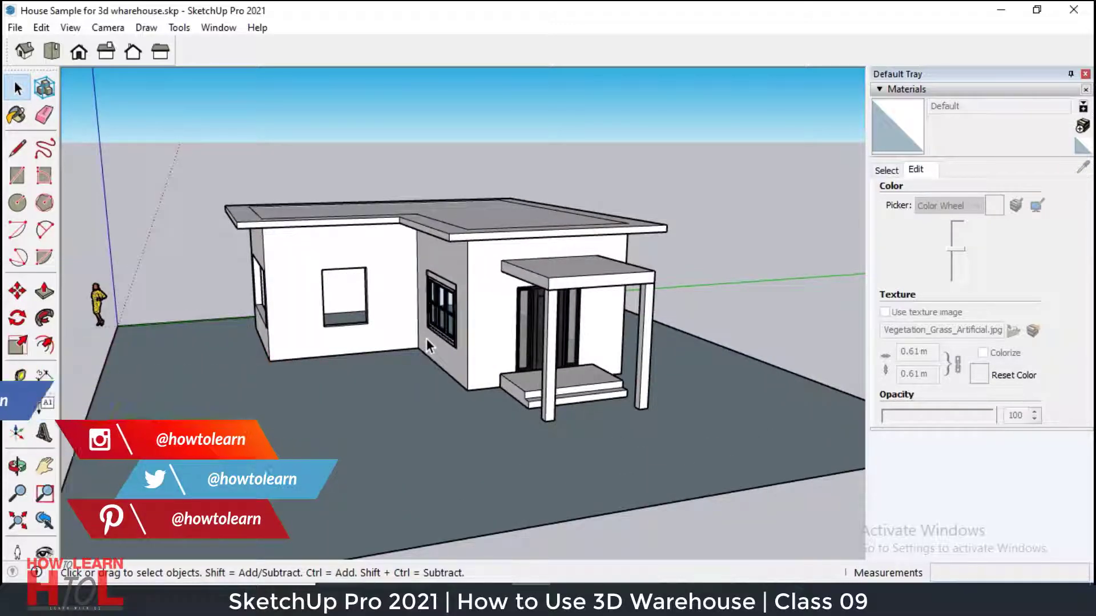
pyautogui.scroll(-3, 425, 338)
pyautogui.scroll(2, 367, 437)
pyautogui.doubleClick(366, 437)
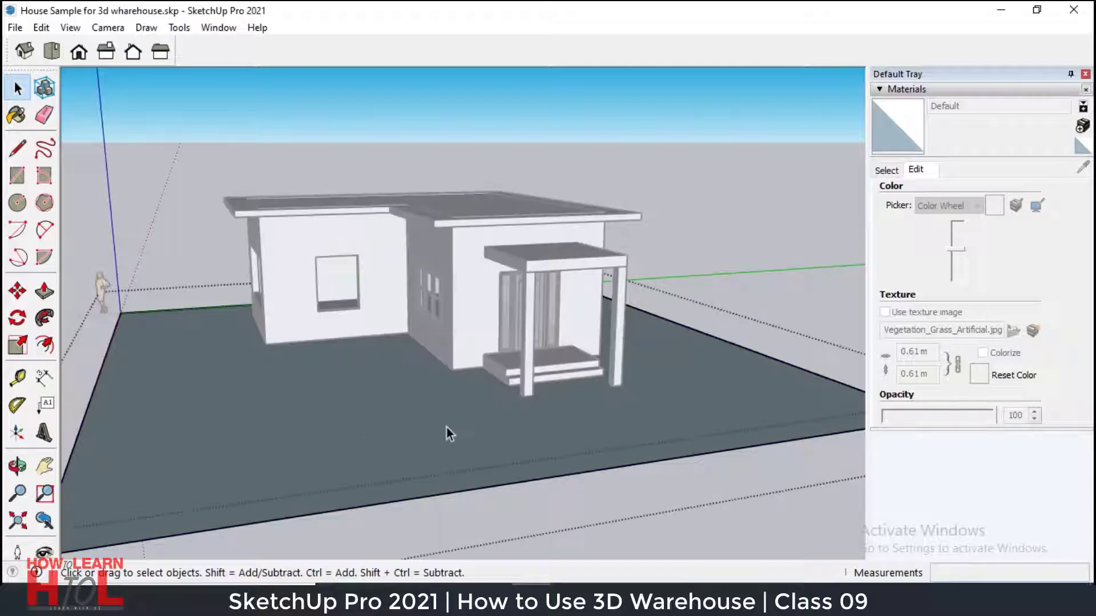
pyautogui.click(891, 171)
pyautogui.click(1060, 325)
pyautogui.click(300, 405)
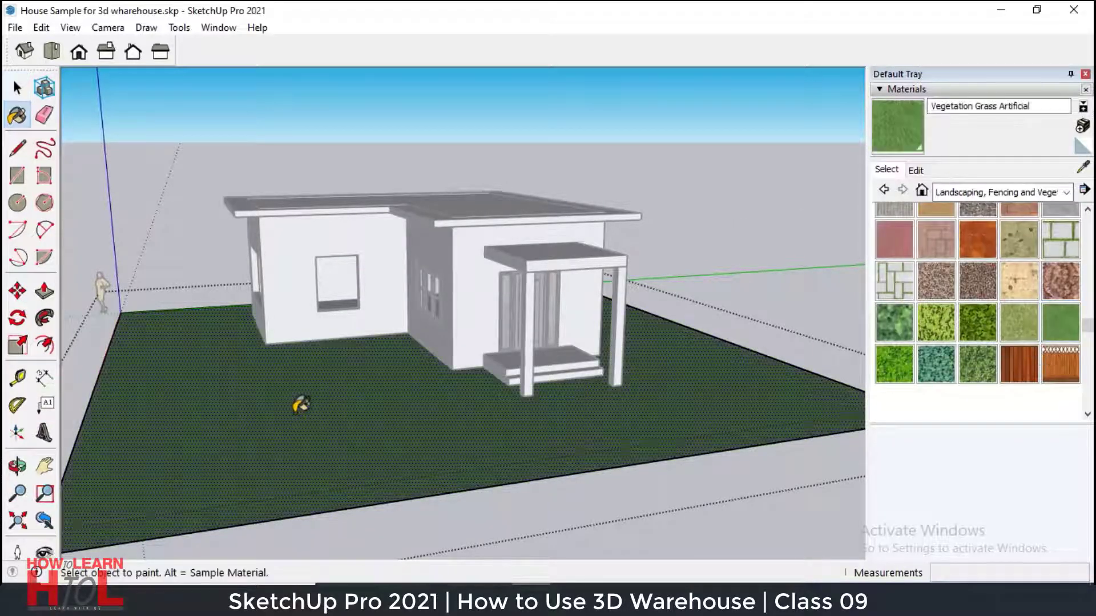
pyautogui.moveTo(509, 406); pyautogui.dragTo(464, 518, button='middle')
# Set the grass texture's width to 5 m and finish editing the ground group.
pyautogui.click(915, 170)
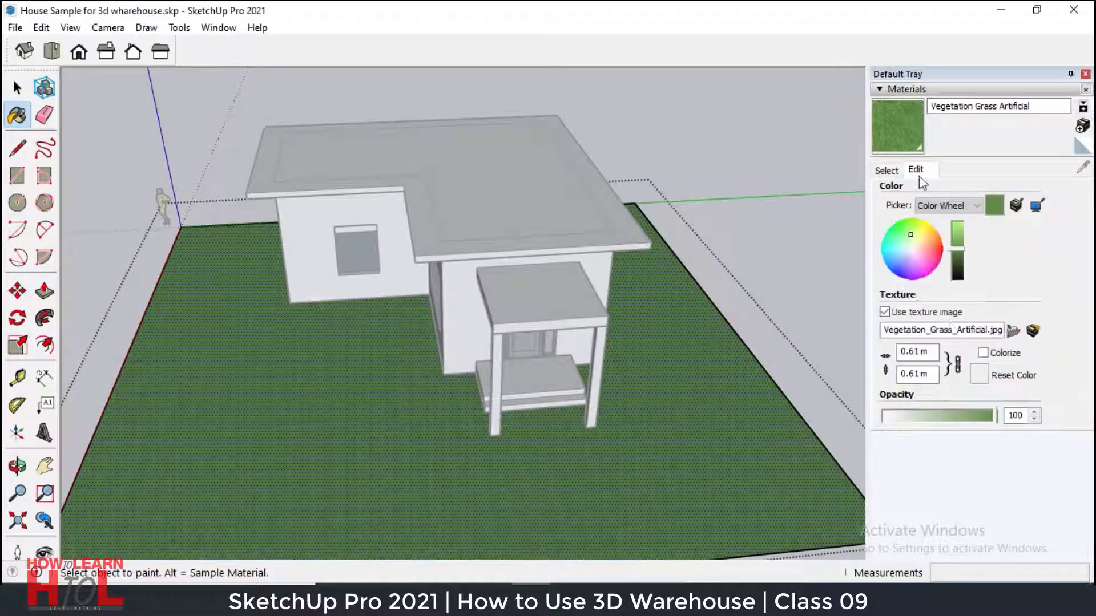
pyautogui.click(915, 351)
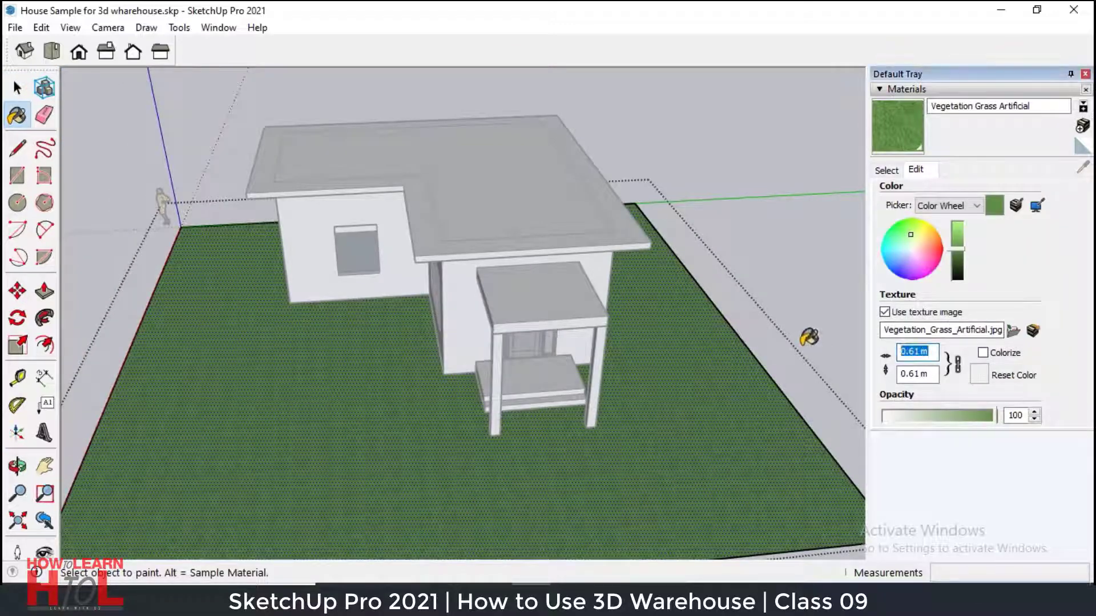
pyautogui.write('5')
pyautogui.scroll(-2, 517, 399)
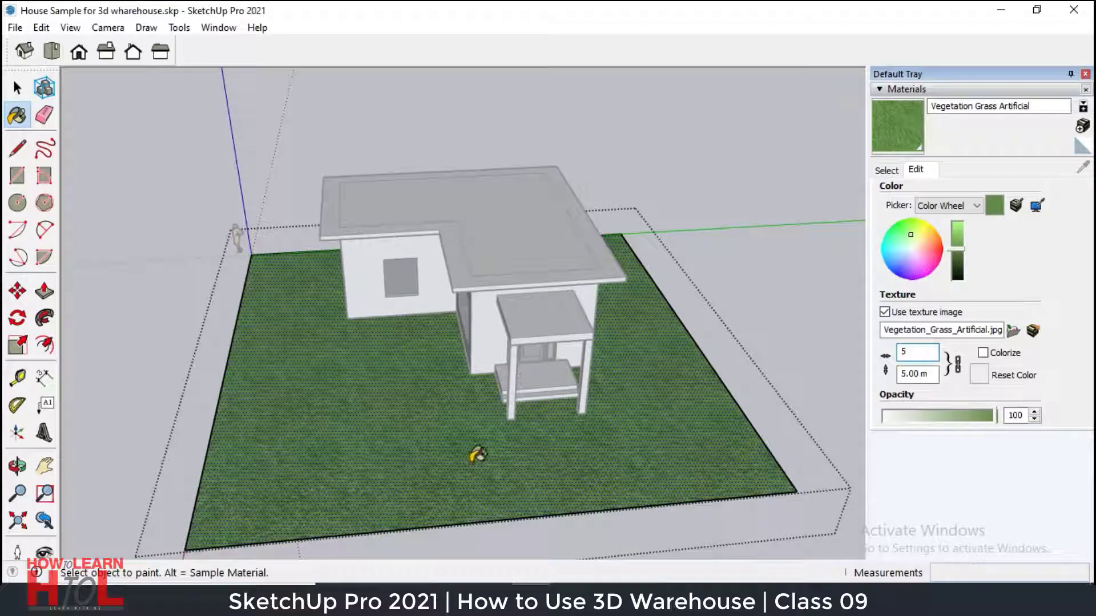
pyautogui.click(17, 87)
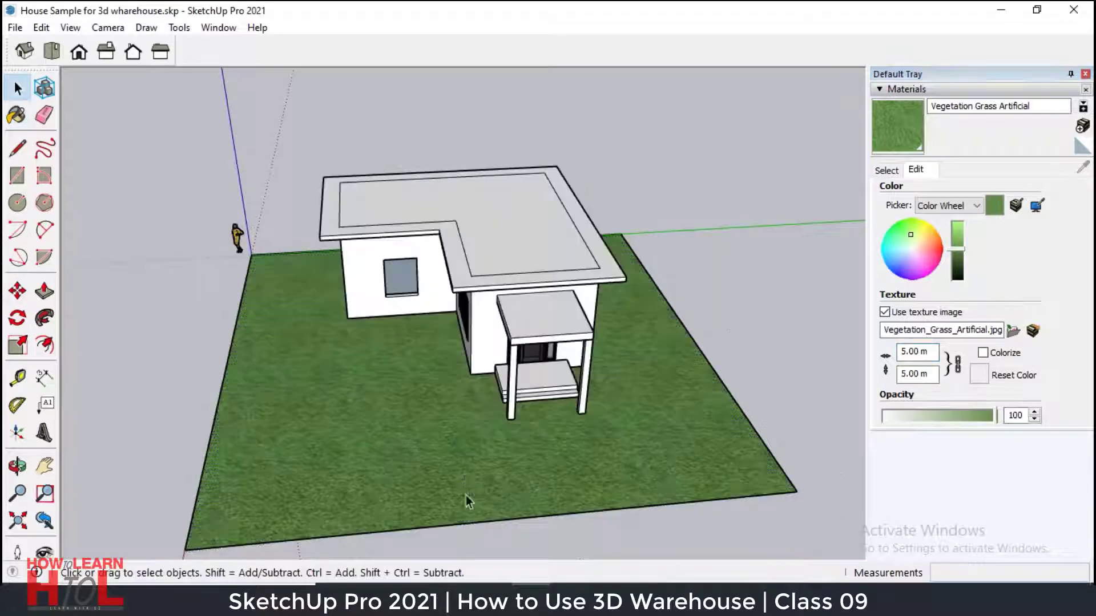
pyautogui.moveTo(635, 520); pyautogui.dragTo(628, 428, button='middle')
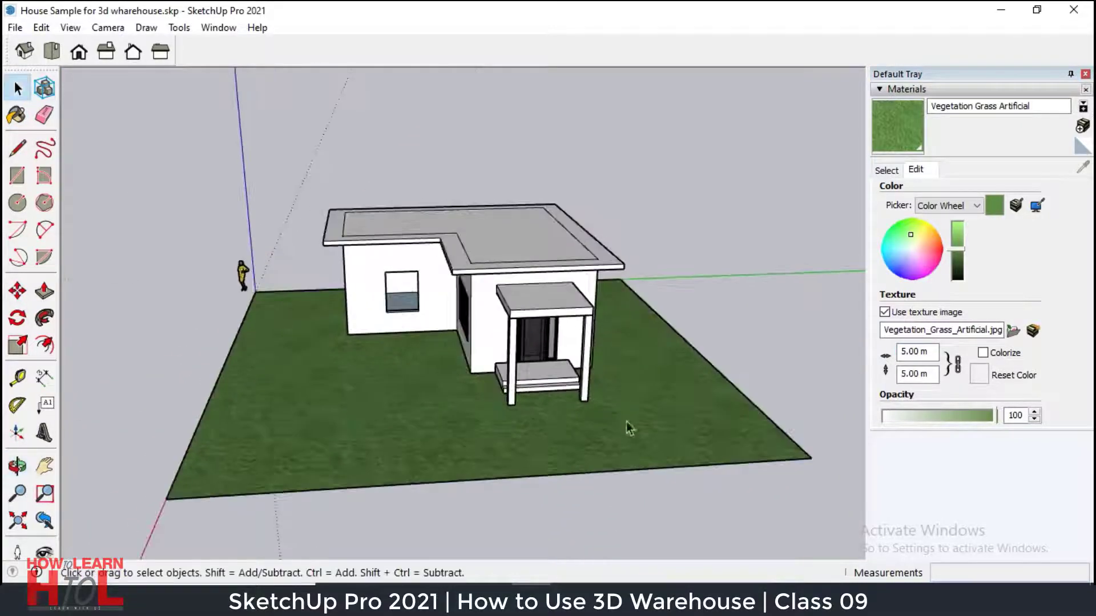
pyautogui.scroll(2, 667, 417)
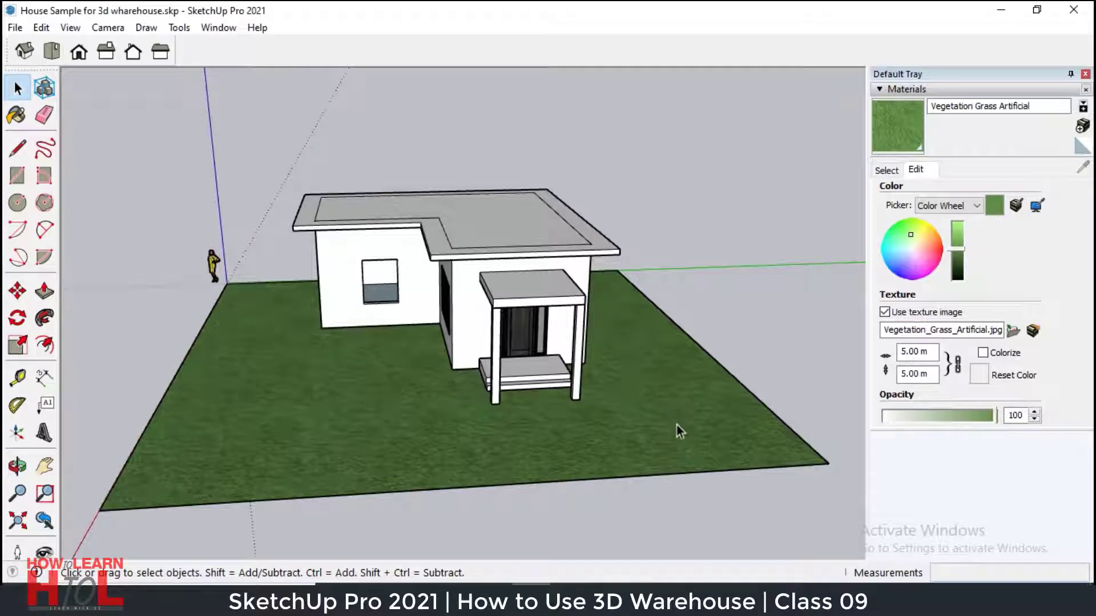
# Search the 3D Warehouse for "tree" and browse the product results for a leafy tree model.
pyautogui.click(219, 28)
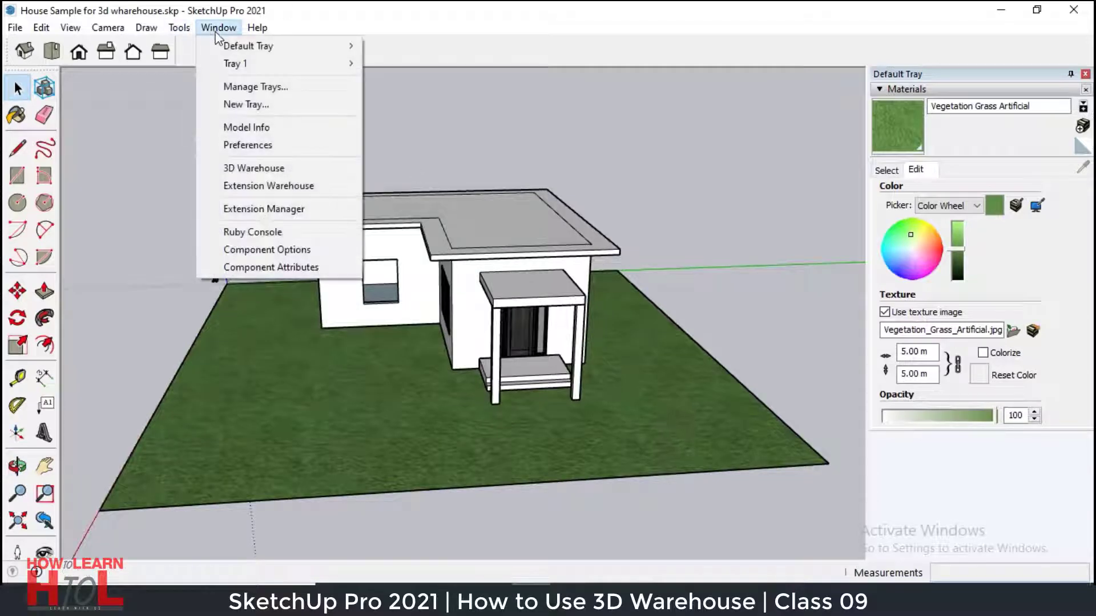
pyautogui.click(277, 170)
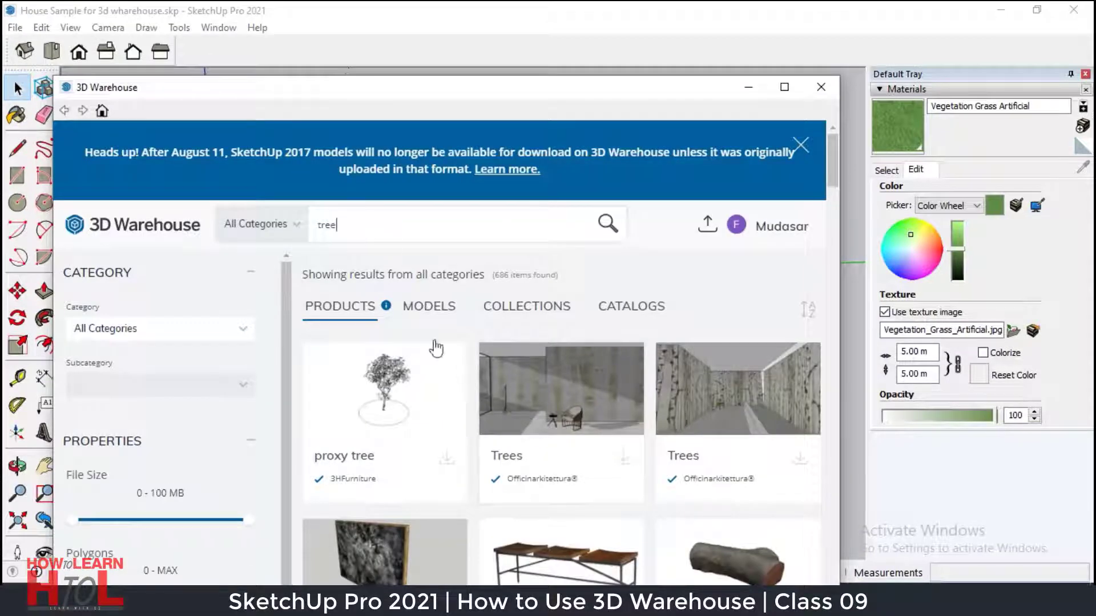
pyautogui.scroll(-10, 482, 433)
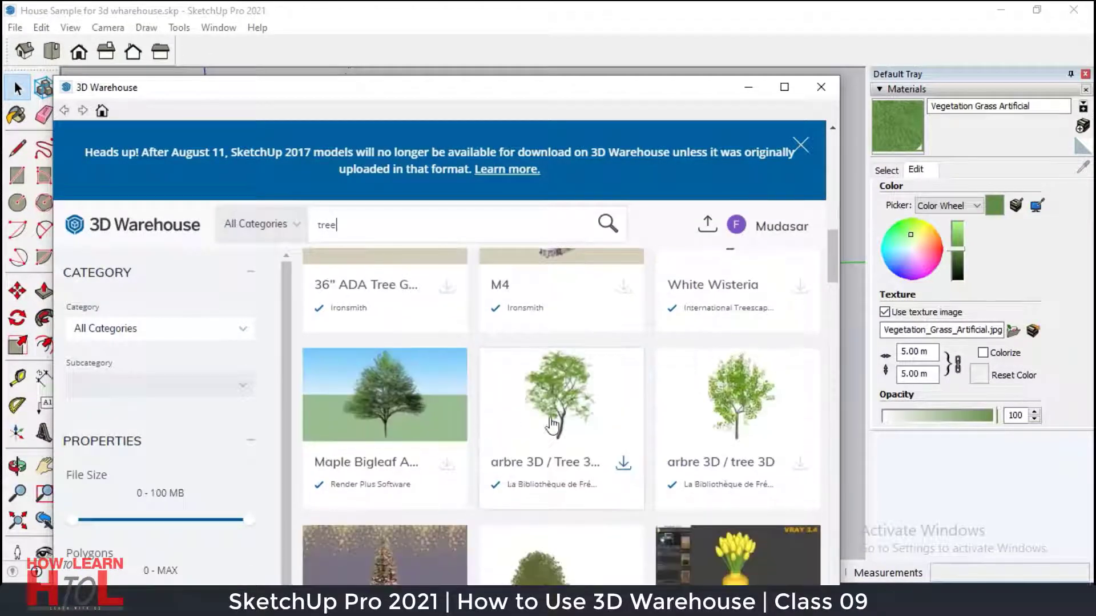
pyautogui.scroll(-8, 518, 425)
pyautogui.scroll(3, 534, 477)
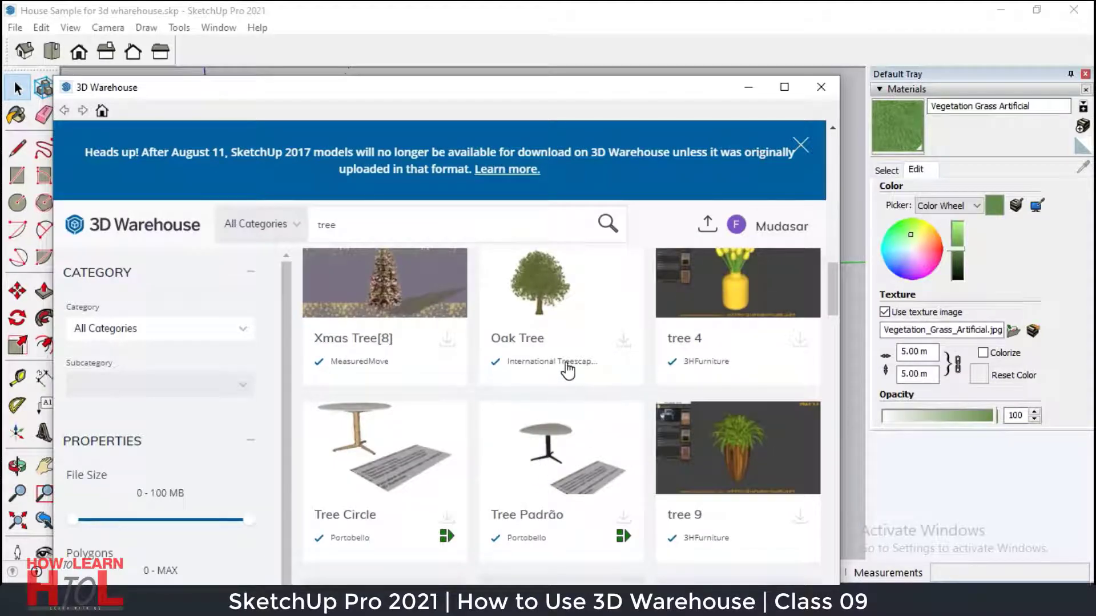
pyautogui.scroll(5, 588, 348)
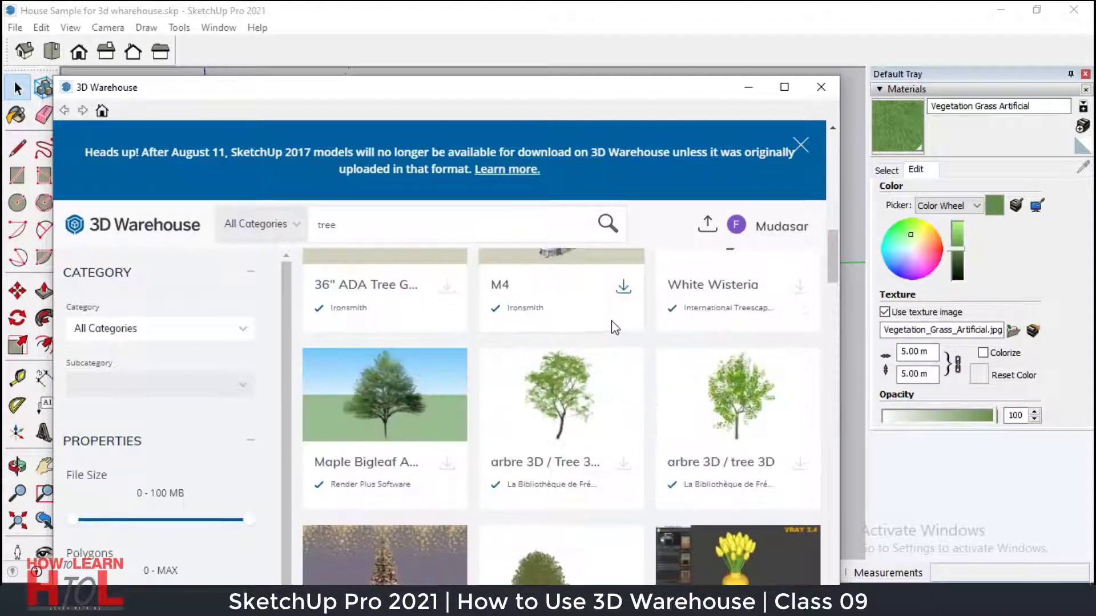
# Load the "arbre 3D / Tree 3..." model directly into the scene and select it on the lawn beside the house.
pyautogui.click(623, 463)
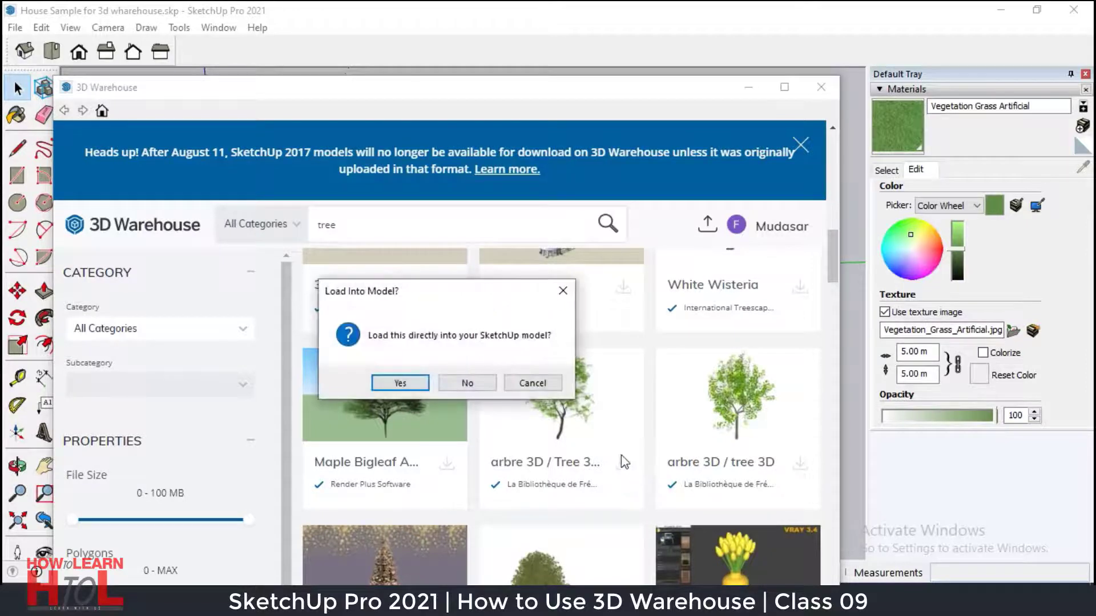
pyautogui.click(395, 382)
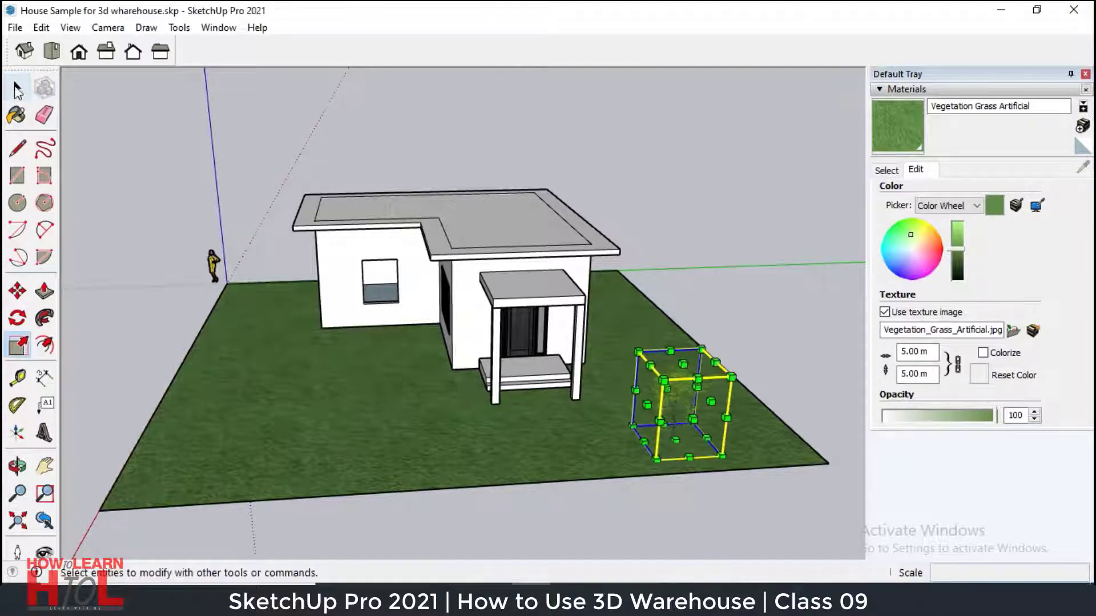
pyautogui.click(676, 436)
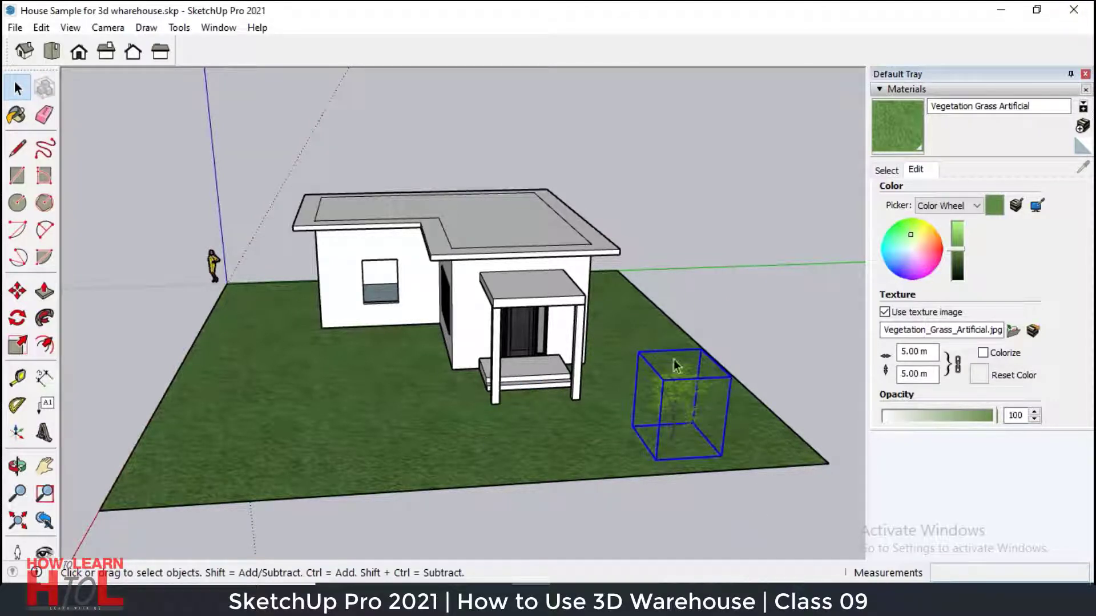
# Scale the tree up uniformly from its upper corner to about twice its size.
pyautogui.moveTo(707, 448); pyautogui.dragTo(653, 448, button='middle')
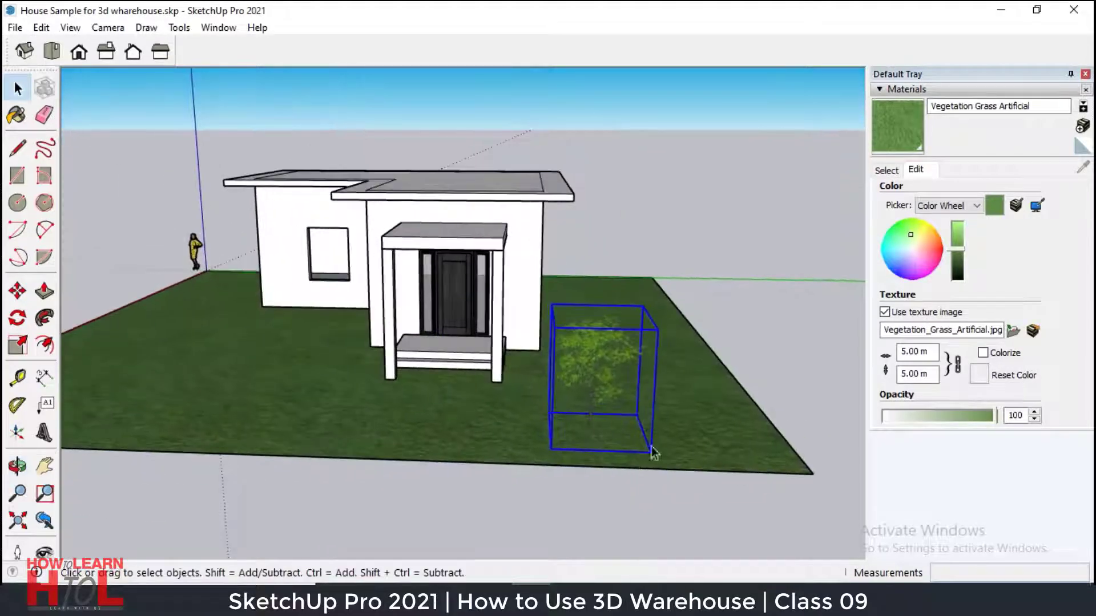
pyautogui.click(18, 346)
pyautogui.moveTo(659, 325); pyautogui.dragTo(825, 237)
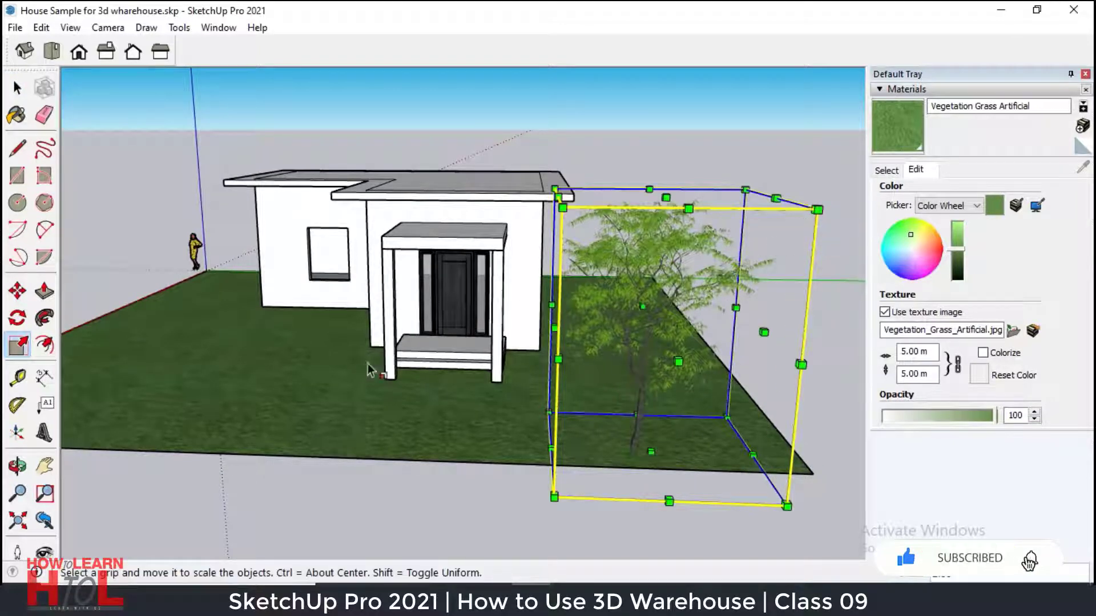
pyautogui.moveTo(368, 371); pyautogui.dragTo(673, 398, button='middle')
pyautogui.scroll(3, 744, 286)
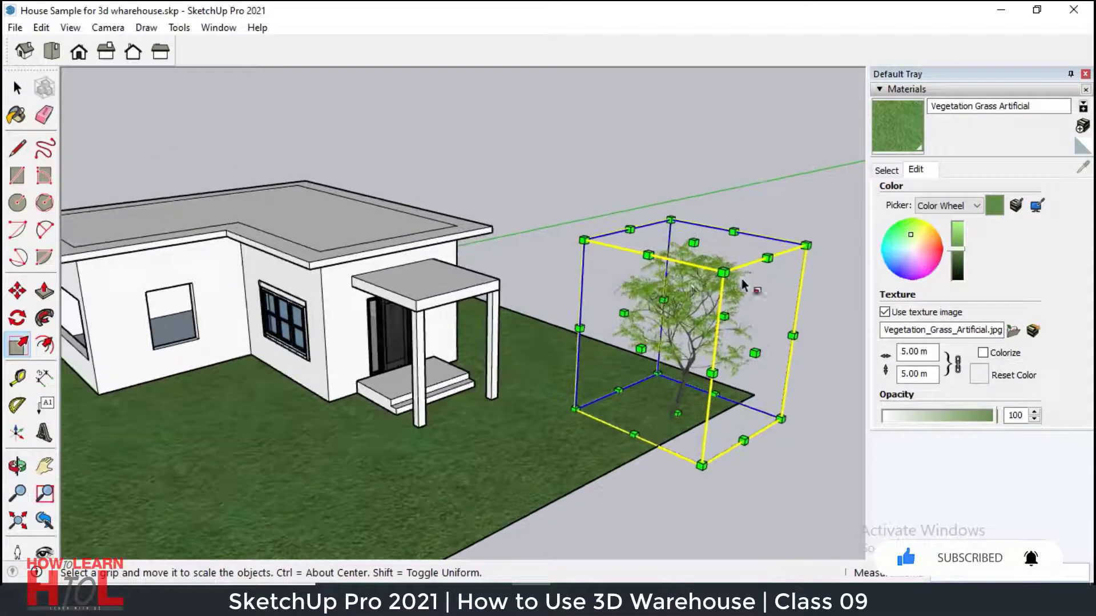
# Move the tree about 1.89 m inward so it stands on the lawn beside the porch.
pyautogui.click(17, 88)
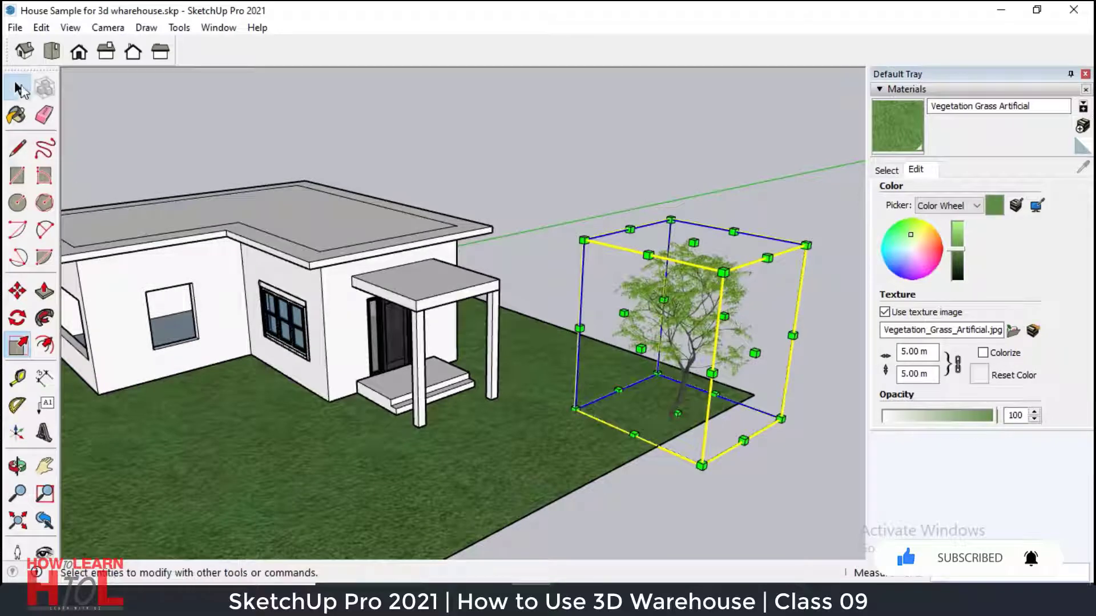
pyautogui.click(29, 292)
pyautogui.click(736, 342)
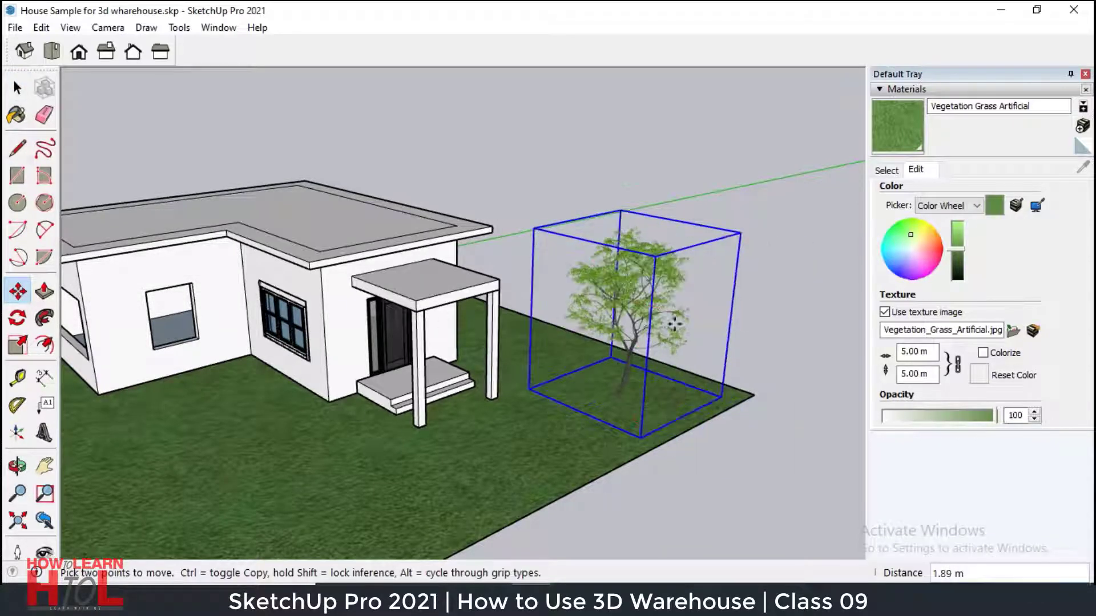
# Move the tree about 20.11 m across to the opposite lawn edge and copy it about 5.85 m along that edge.
pyautogui.scroll(-2, 674, 324)
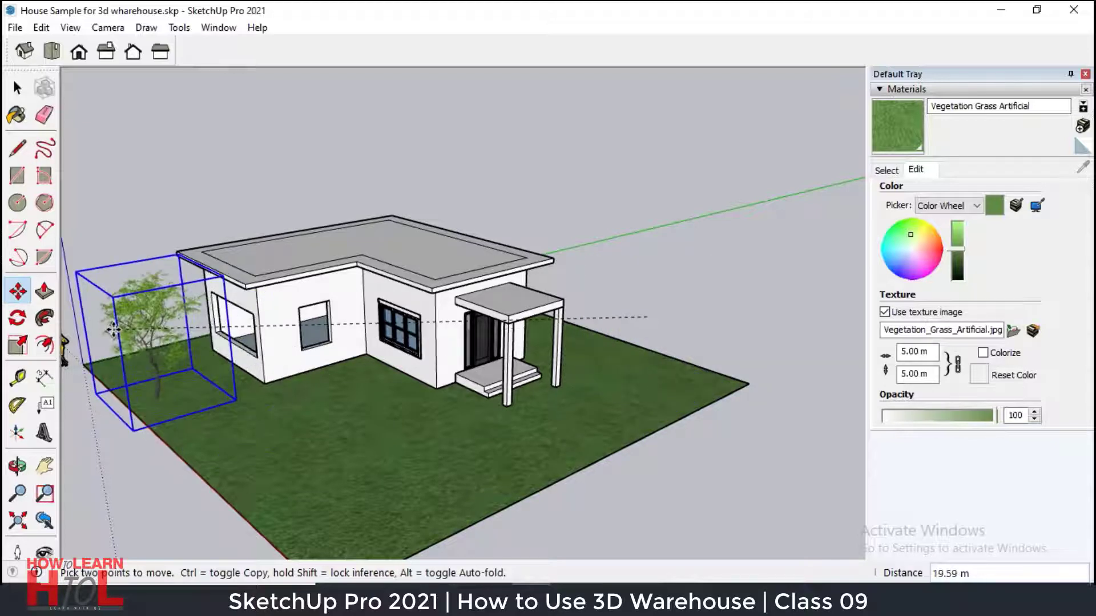
pyautogui.click(106, 326)
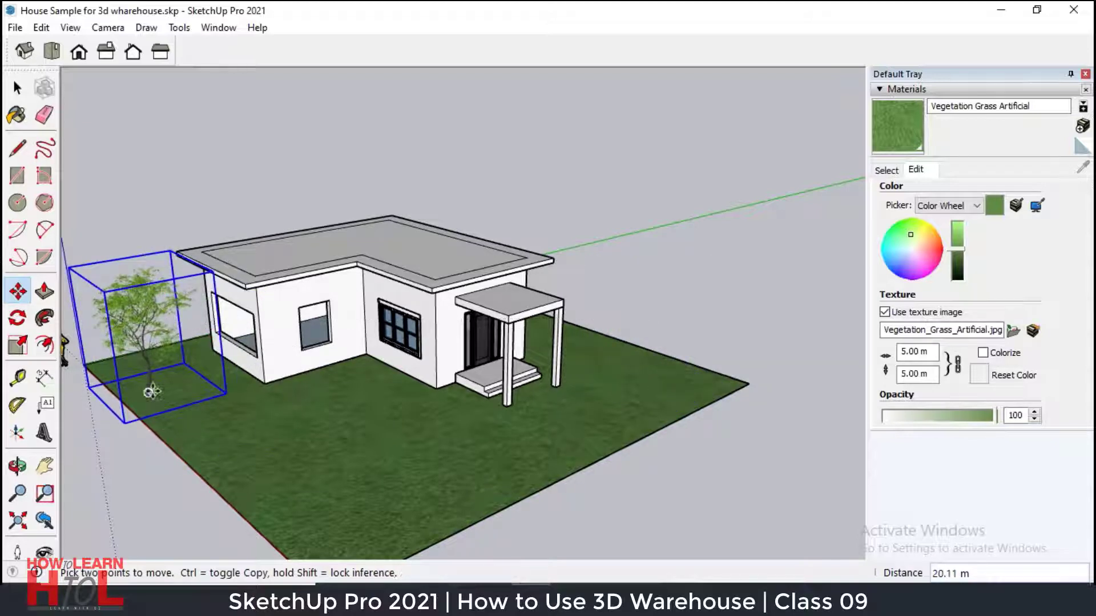
pyautogui.click(152, 390)
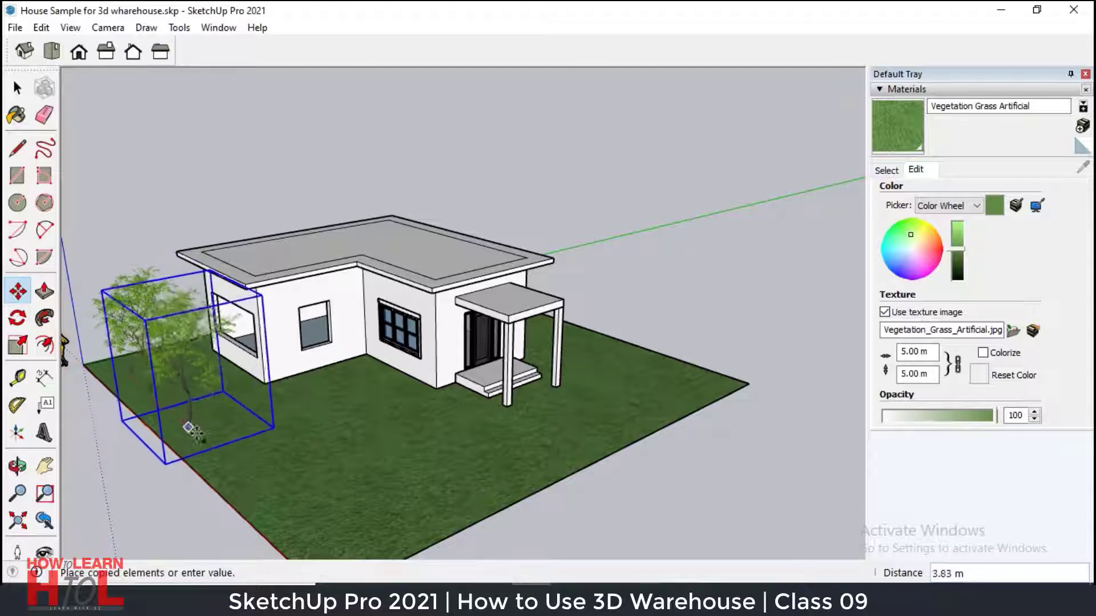
pyautogui.click(230, 473)
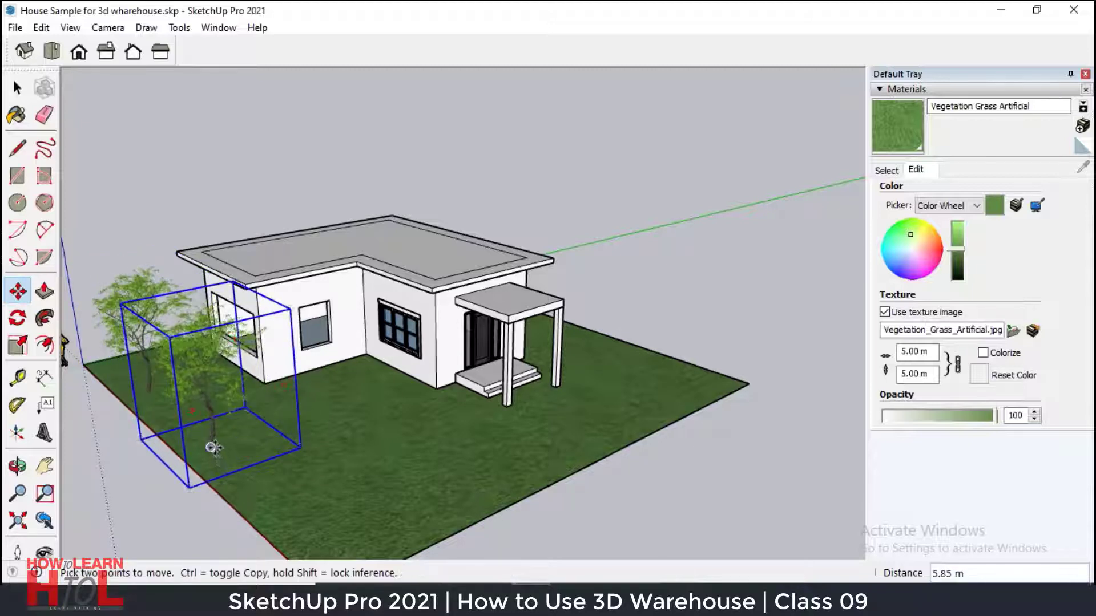
# Copy the tree about 17.9 m to the lawn beside the porch and copy that one about 18.17 m to the front lawn corner.
pyautogui.click(386, 434)
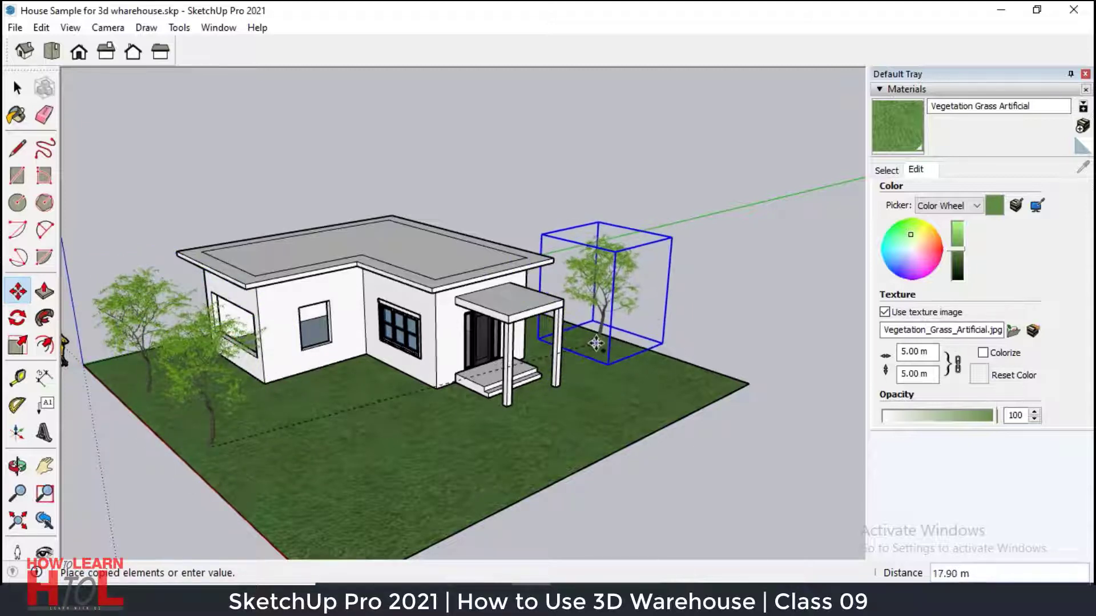
pyautogui.click(628, 388)
pyautogui.press('ctrl')
pyautogui.click(597, 343)
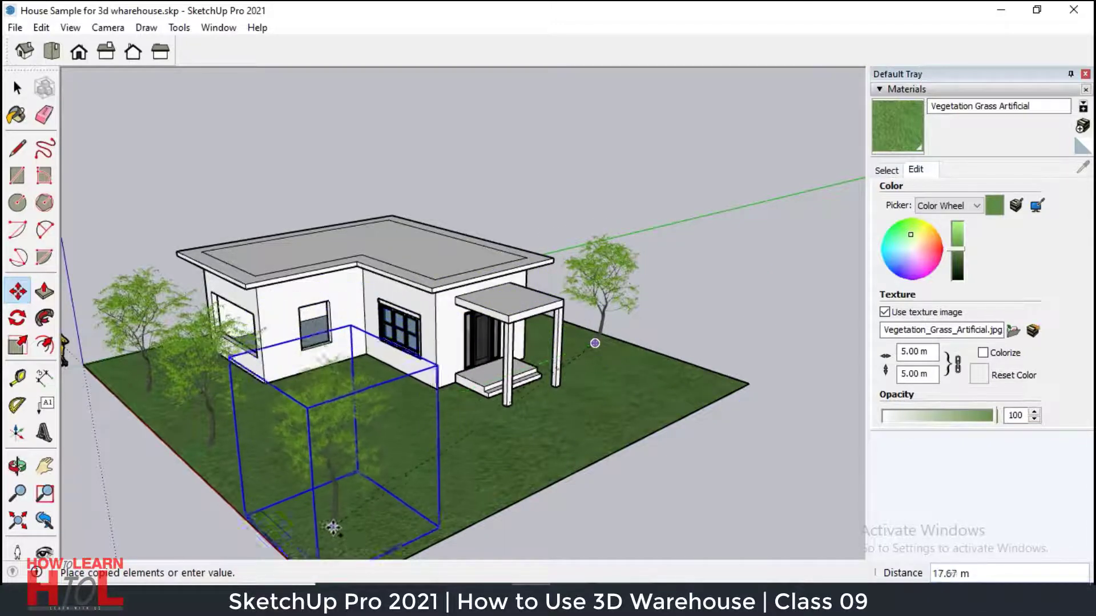
pyautogui.click(321, 545)
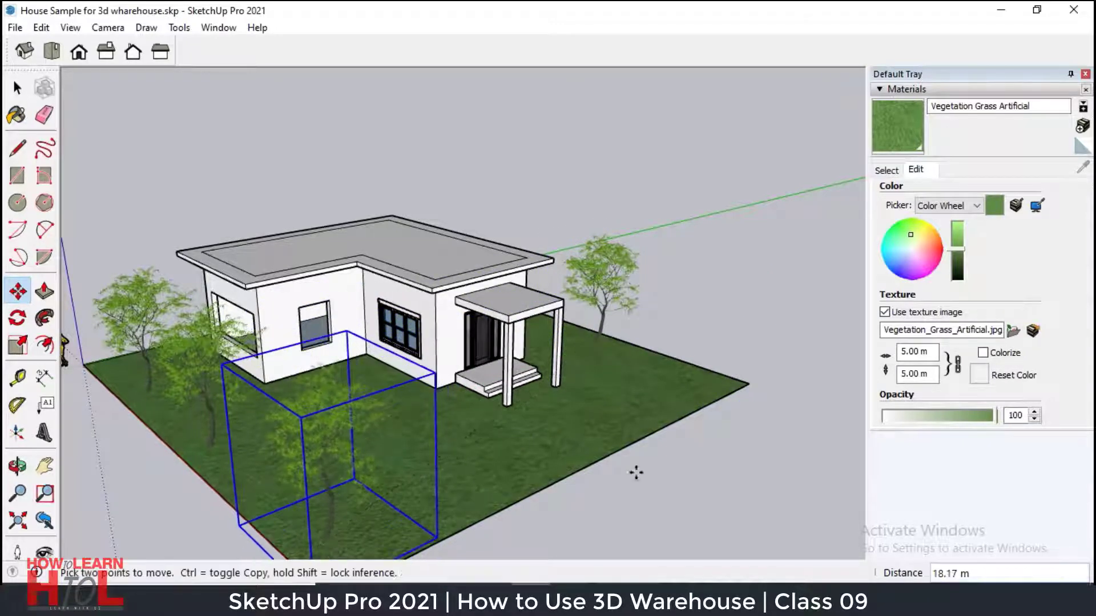
pyautogui.moveTo(636, 470); pyautogui.dragTo(565, 444, button='middle')
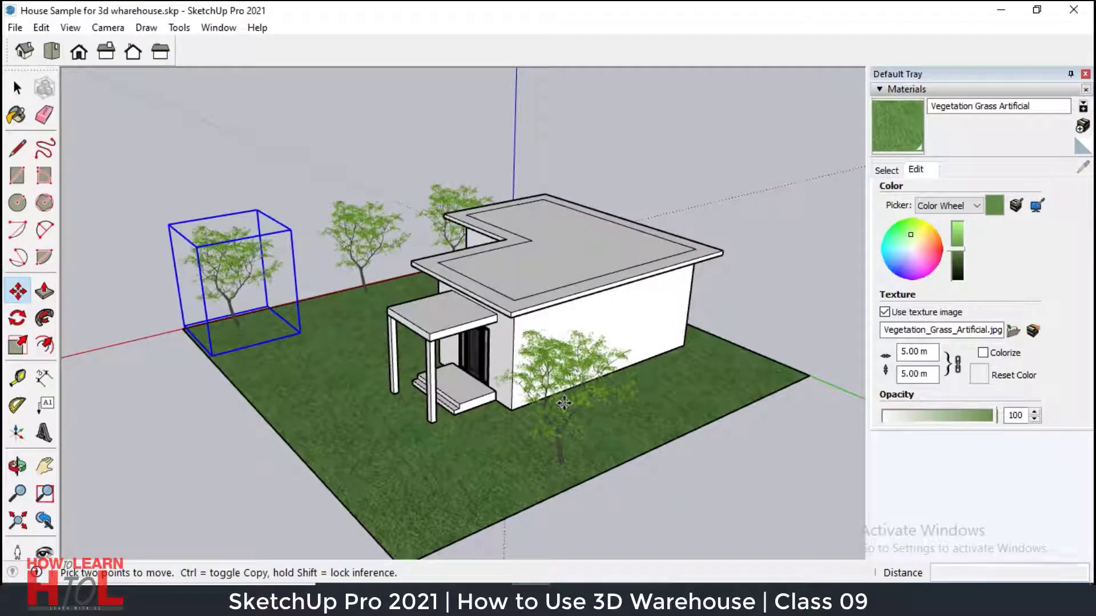
pyautogui.click(564, 403)
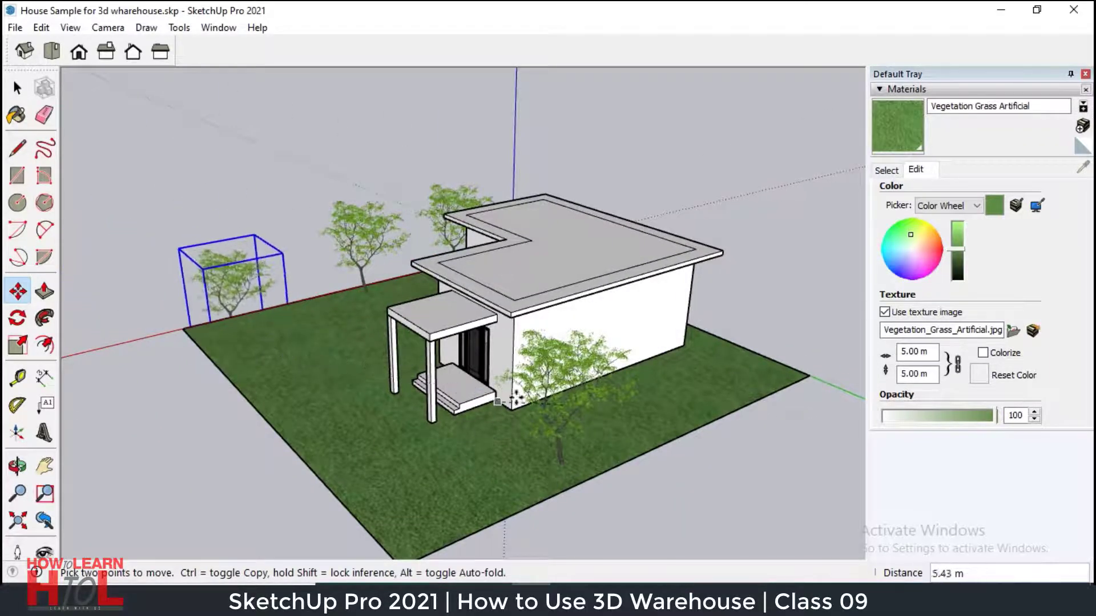
pyautogui.click(482, 411)
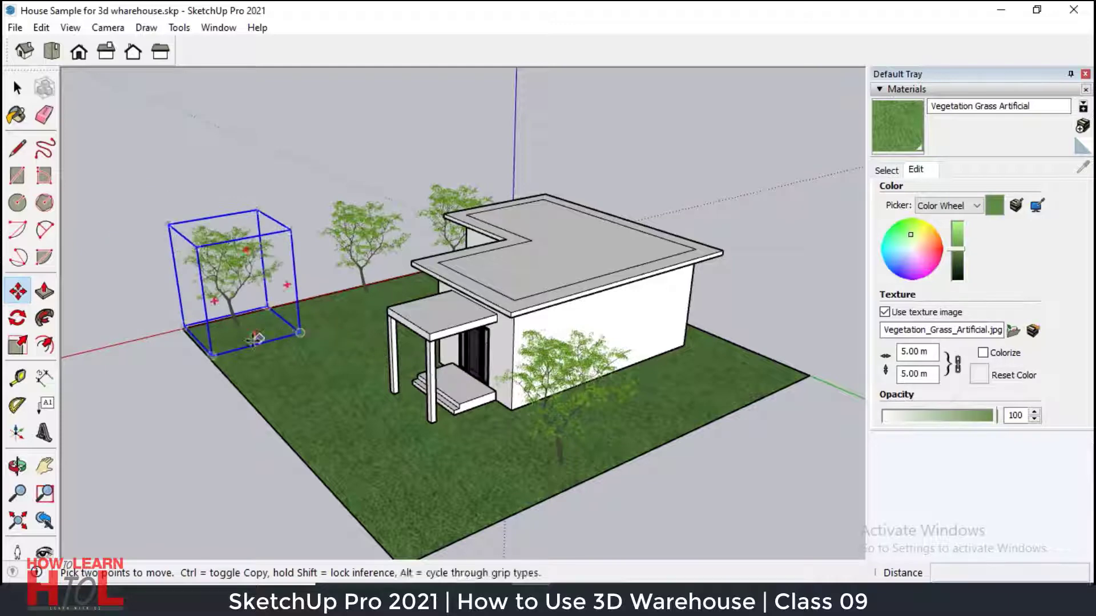
# Copy the corner tree about 22 m to the lawn area behind the house.
pyautogui.press('ctrl')
pyautogui.click(238, 327)
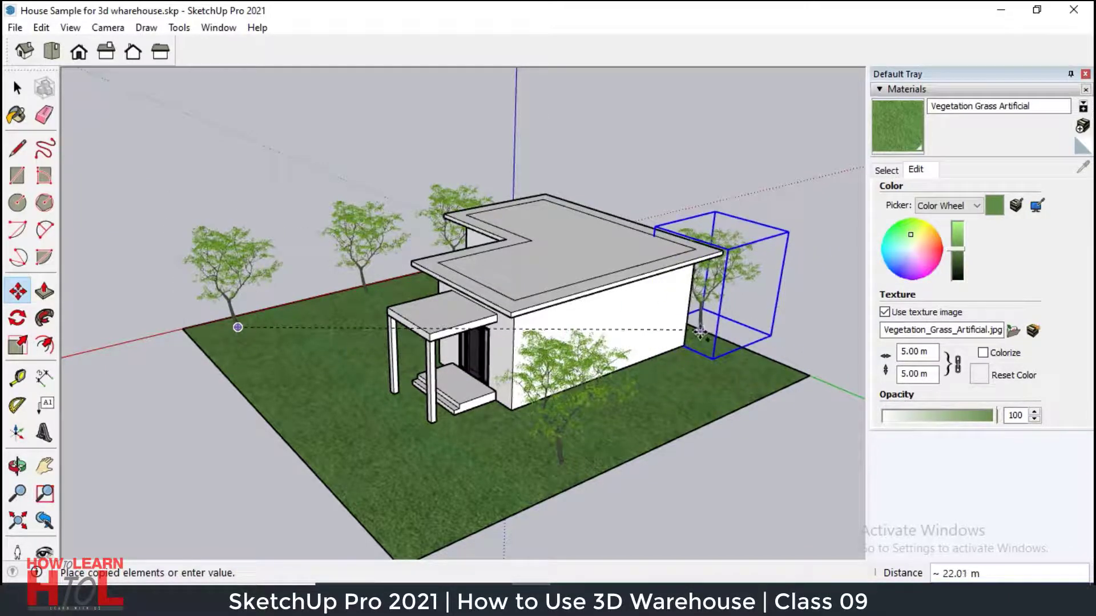
pyautogui.scroll(-2, 761, 427)
pyautogui.moveTo(760, 427); pyautogui.dragTo(634, 264, button='middle')
pyautogui.scroll(3, 225, 376)
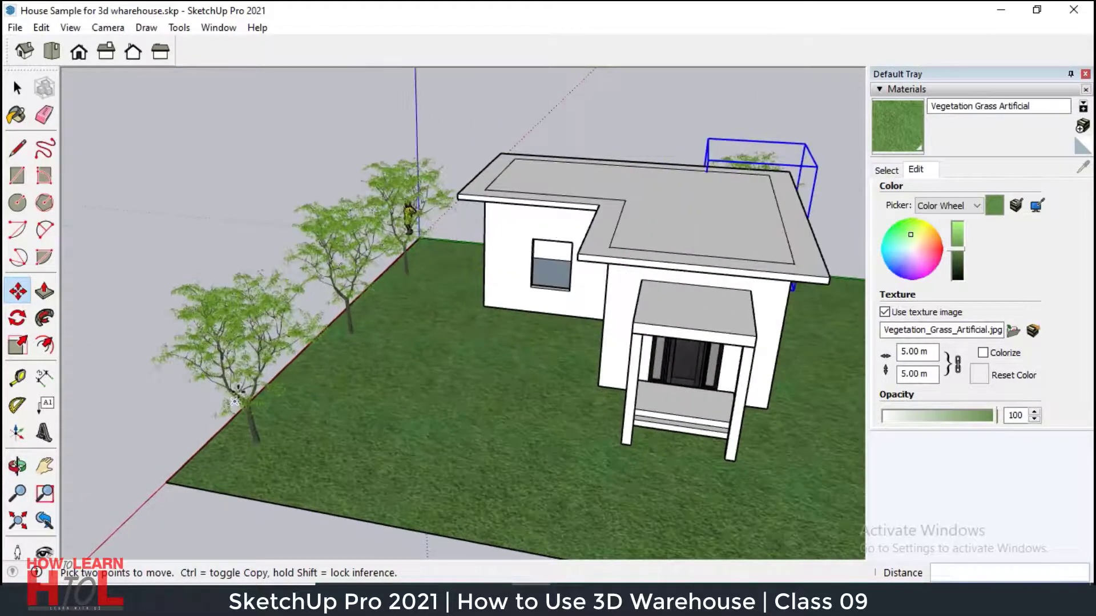
# Move the middle tree of the edge row about 2.22 m inward onto the lawn.
pyautogui.click(342, 261)
pyautogui.press('space')
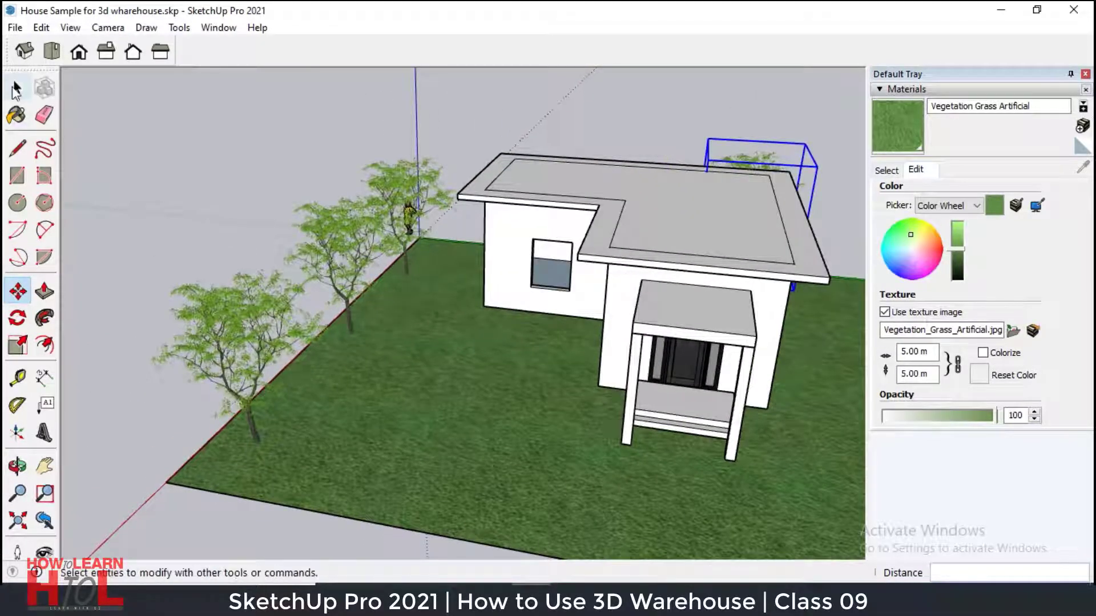
pyautogui.click(331, 232)
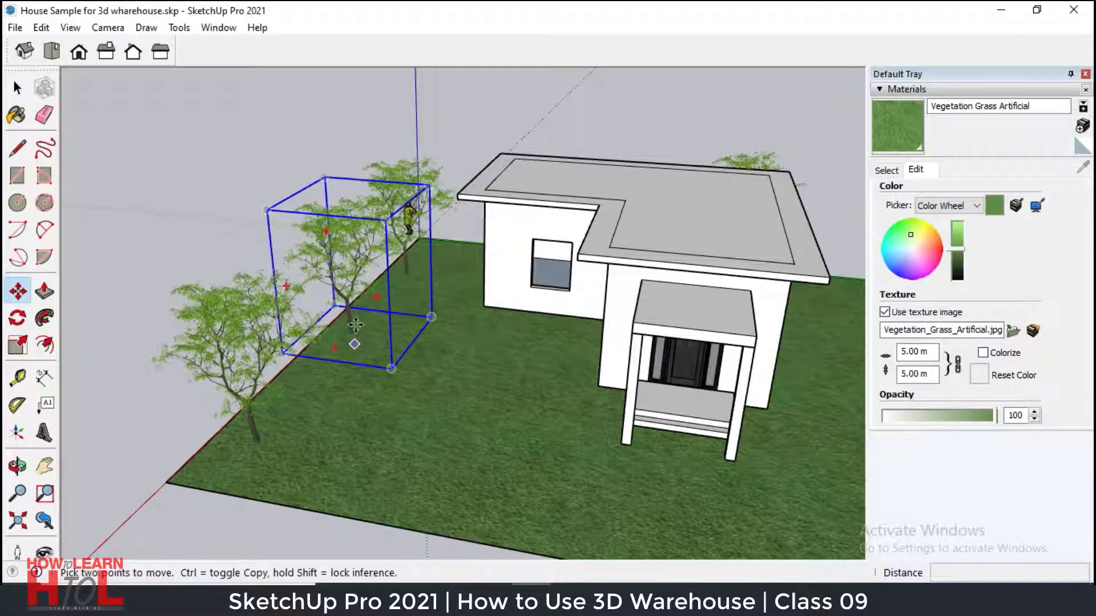
pyautogui.click(365, 341)
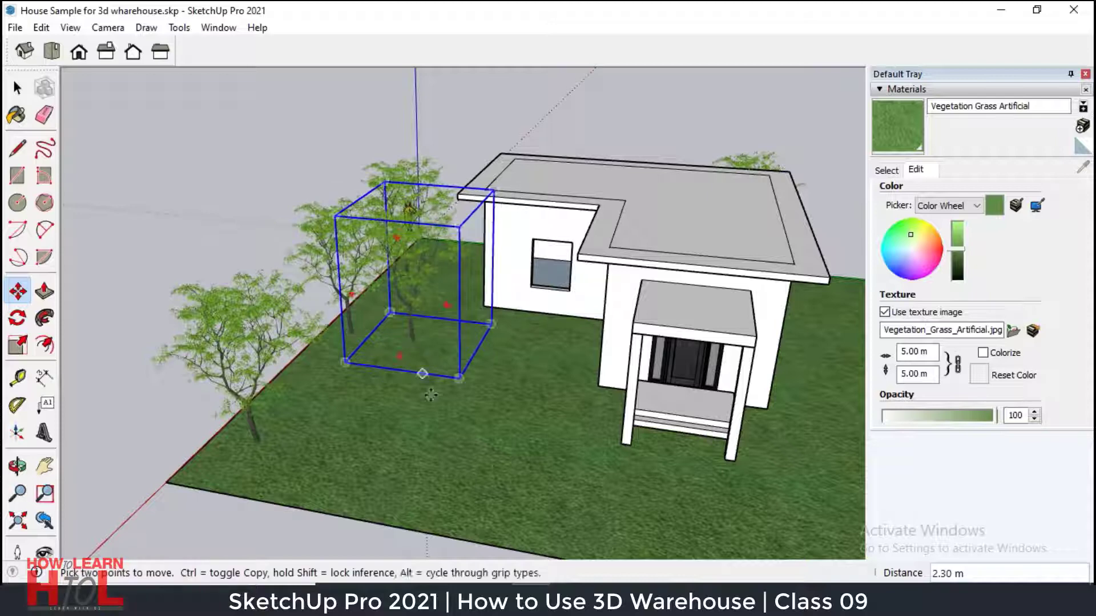
pyautogui.press('Escape')
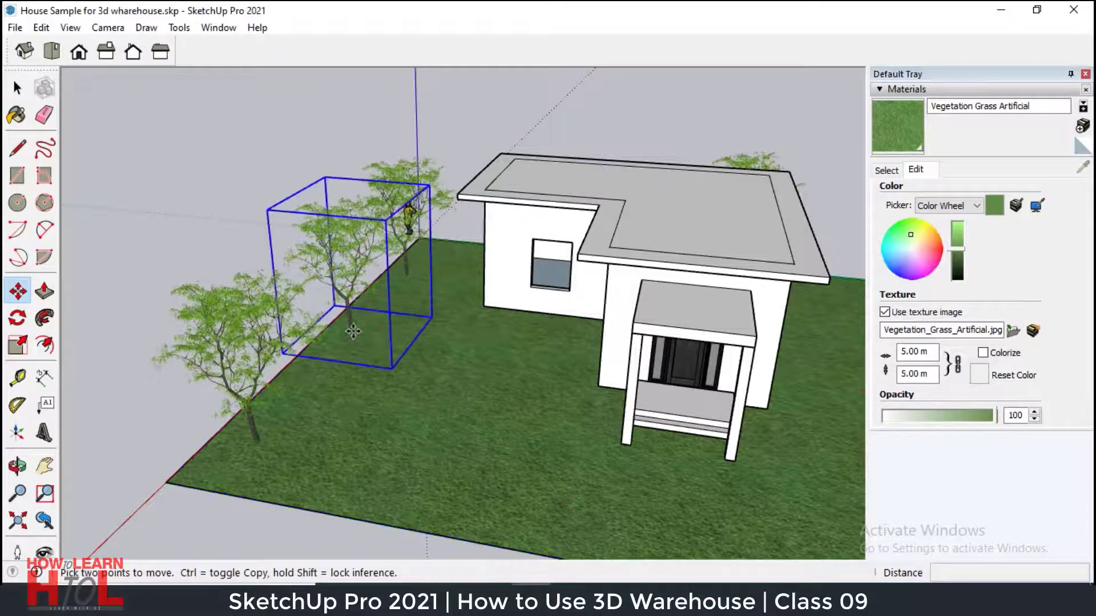
pyautogui.click(351, 330)
pyautogui.click(411, 335)
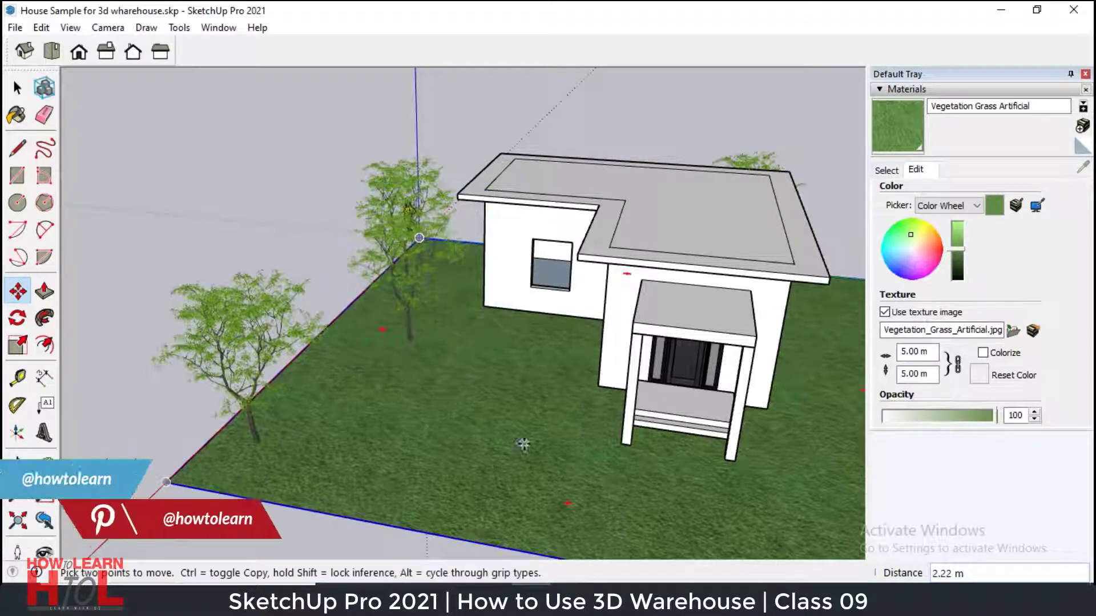
pyautogui.click(17, 87)
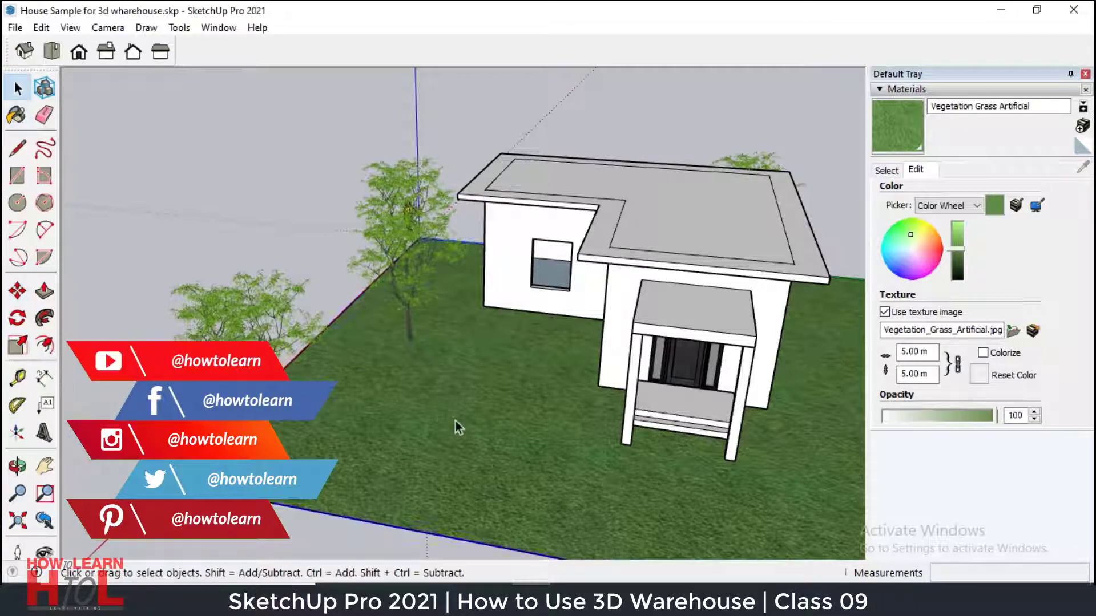